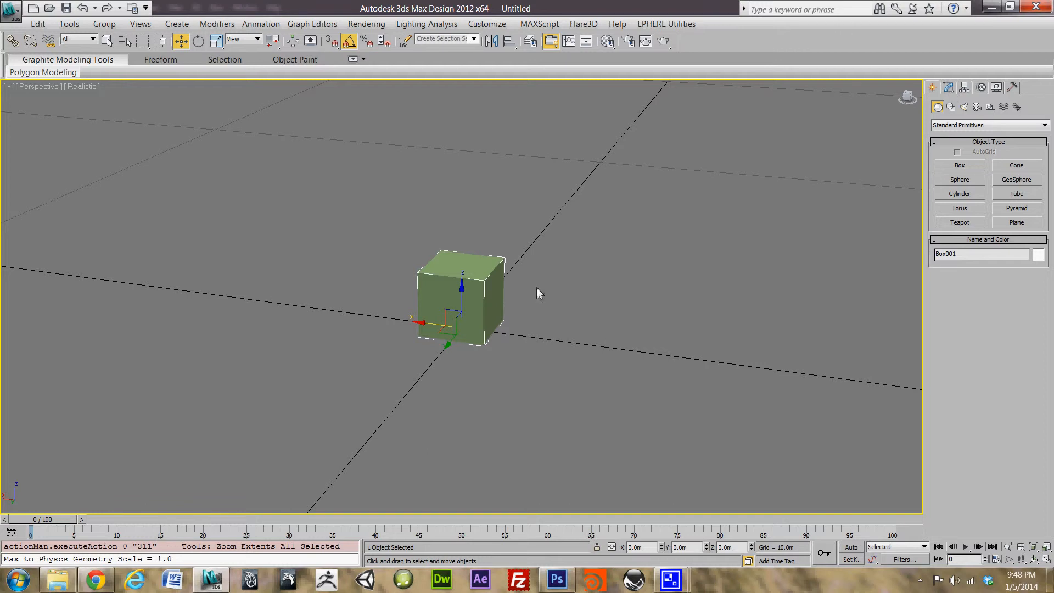
Step: Orbit the Perspective view around Box001 to see it from another angle
{"action": "middle_click_drag", "start_coordinate": [537, 292], "coordinate": [487, 245], "text": "alt"}
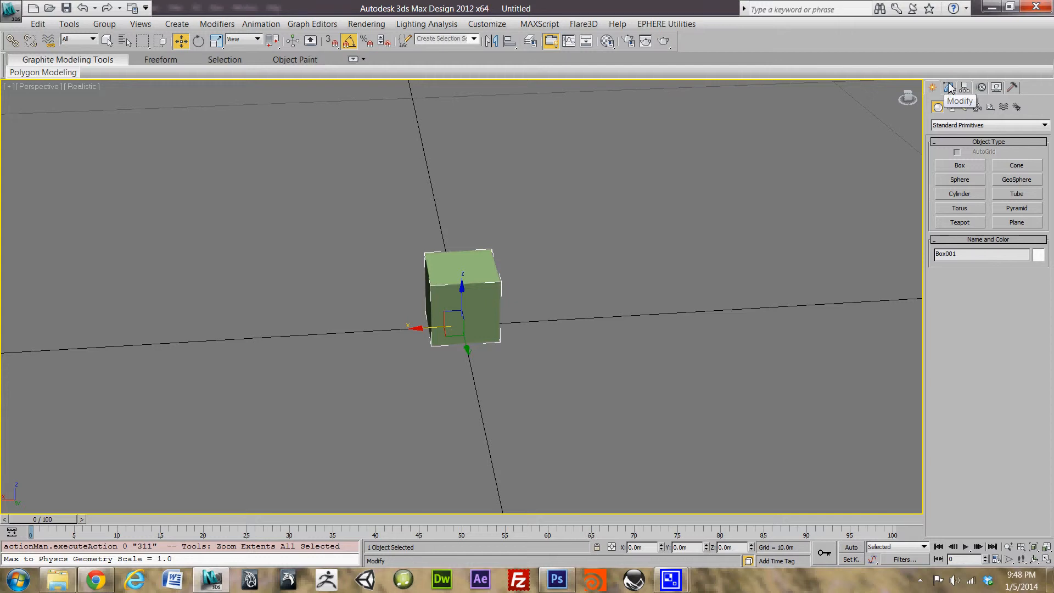
Step: In the Modify panel, replace the name Box001 with 'Crate'
{"action": "left_click", "coordinate": [951, 88]}
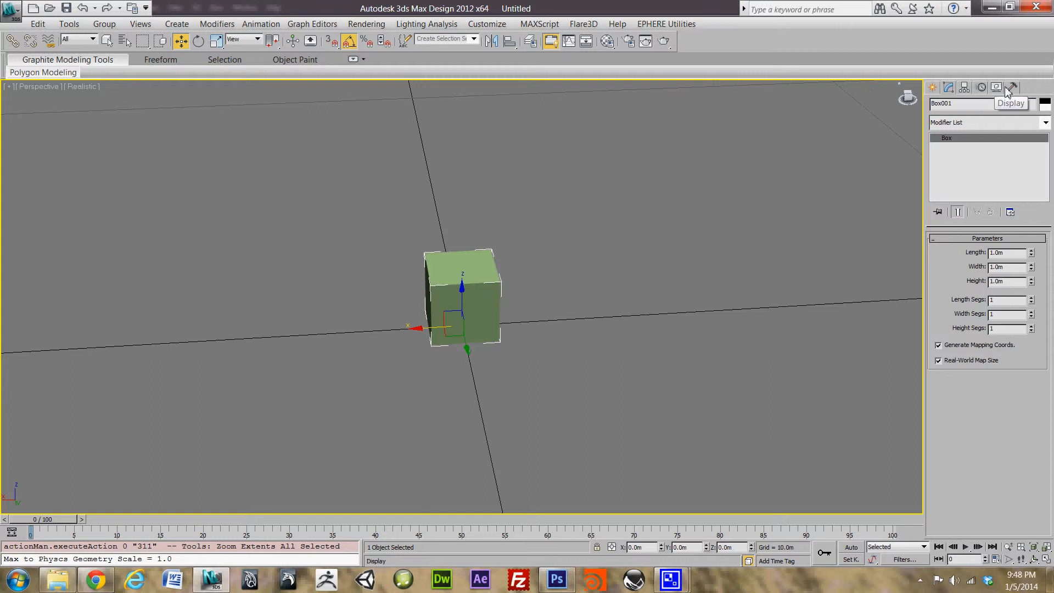
{"action": "left_click", "coordinate": [946, 89]}
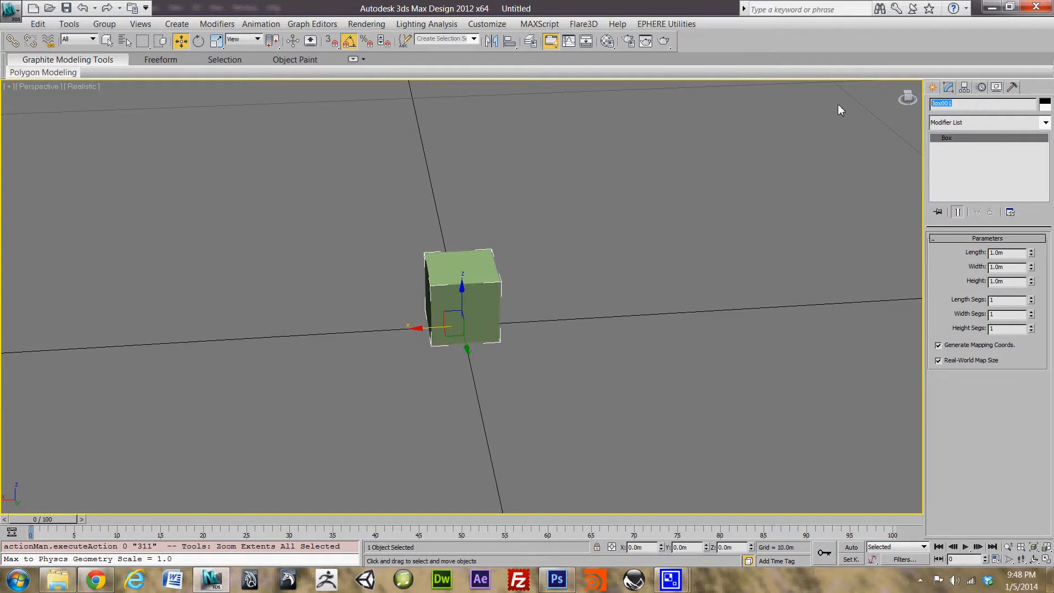
{"action": "type", "text": "C"}
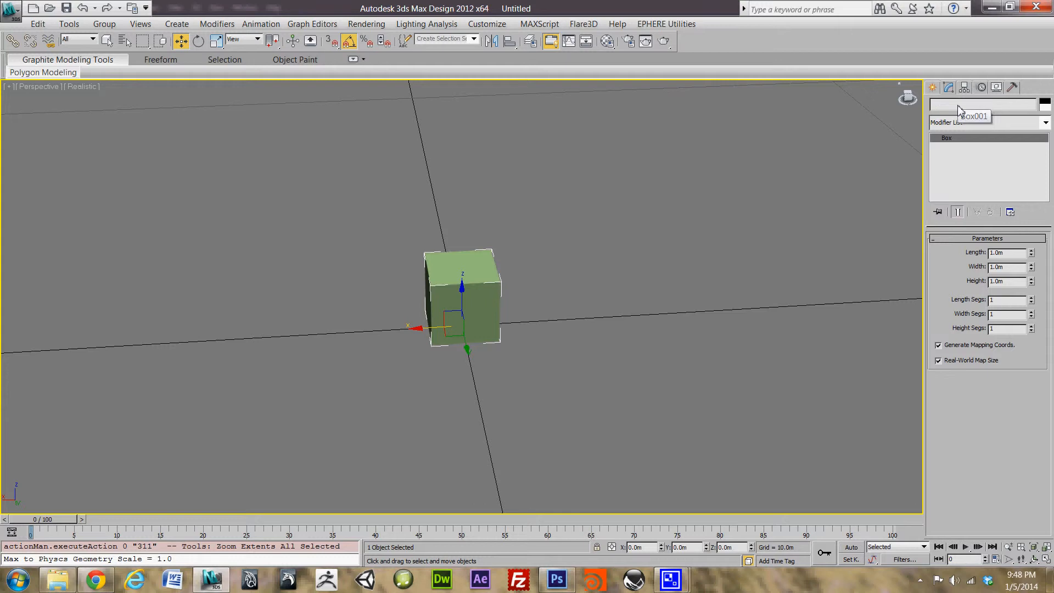
{"action": "type", "text": "rate"}
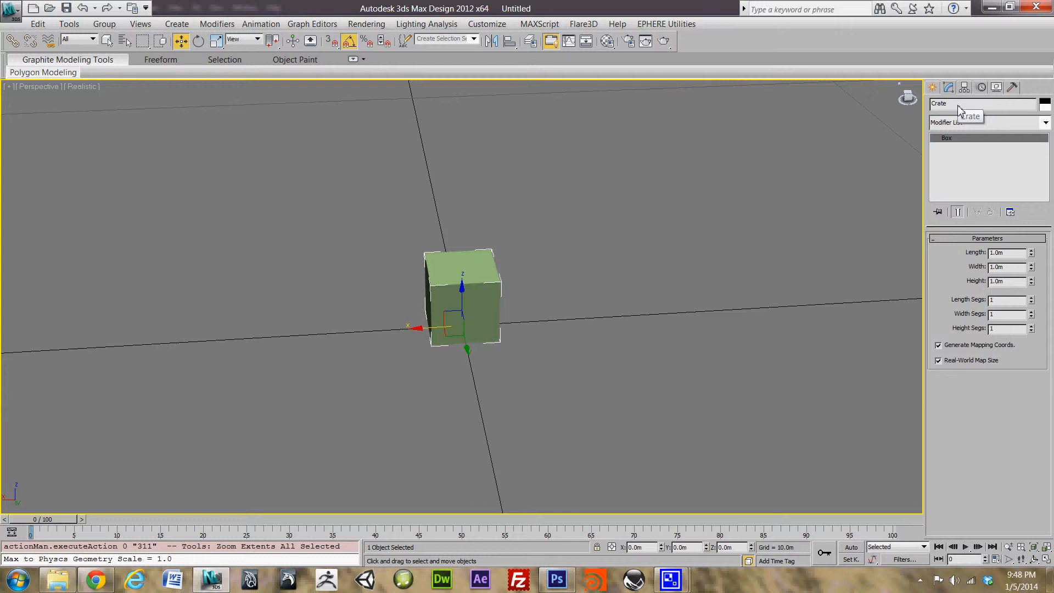
Step: Choose Unwrap UVW from the Modifier List and apply it to the Crate box
{"action": "left_click", "coordinate": [1046, 123]}
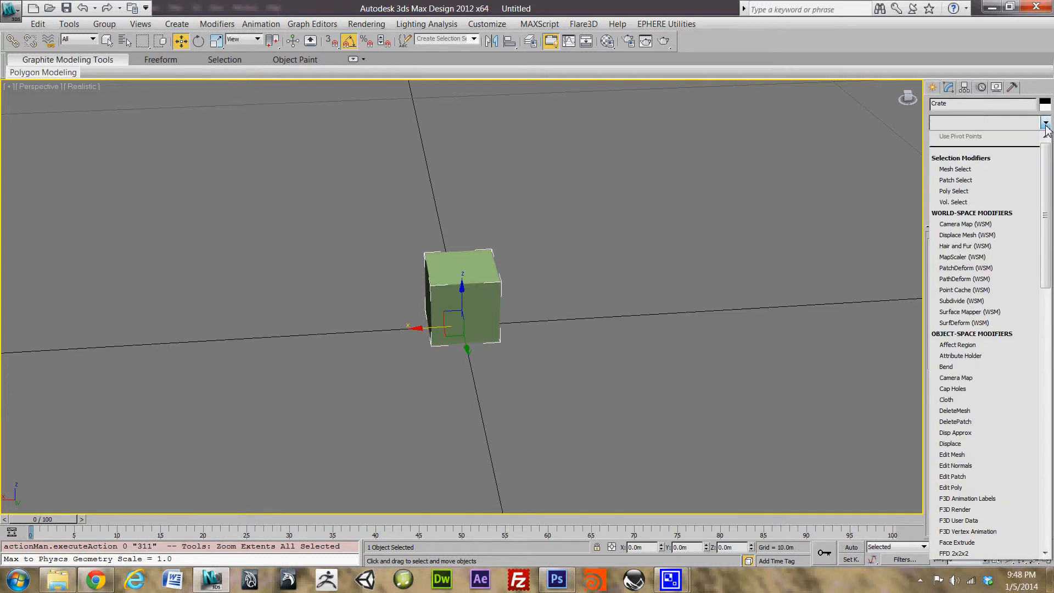
{"action": "left_click", "coordinate": [1045, 123]}
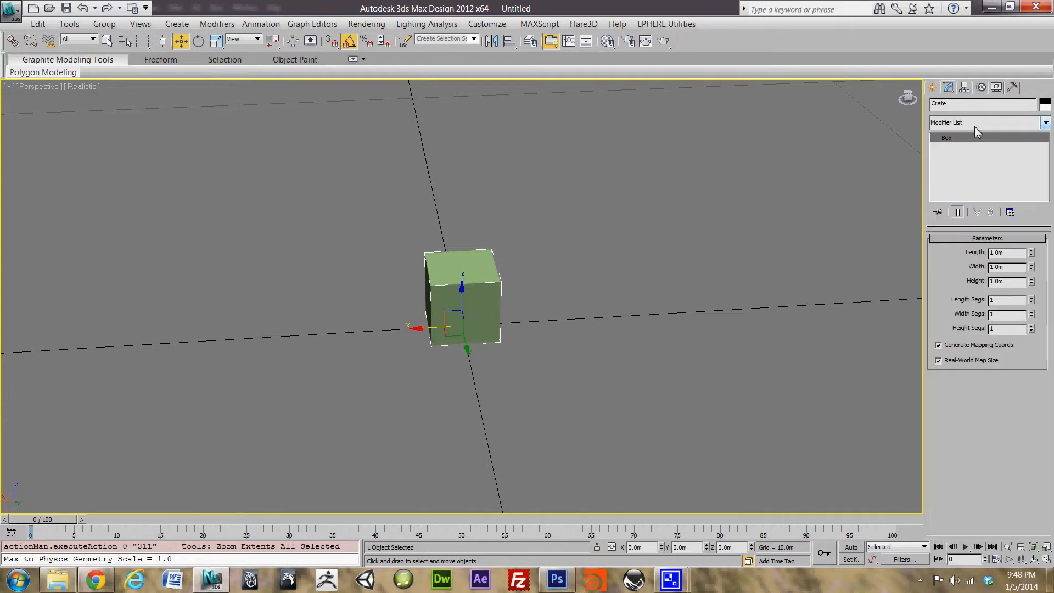
{"action": "left_click", "coordinate": [1046, 123]}
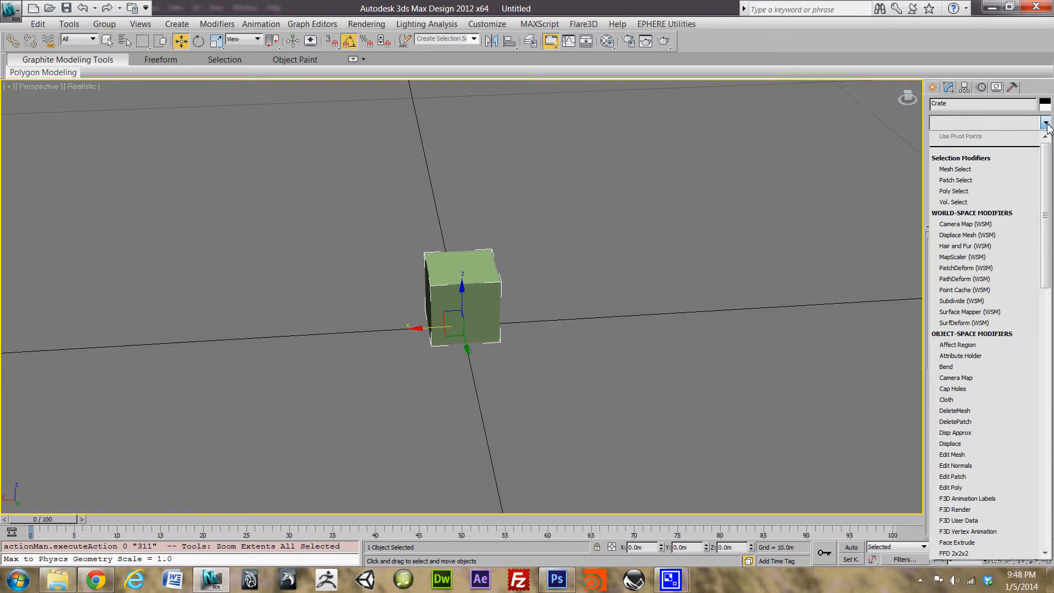
{"action": "key", "text": "u"}
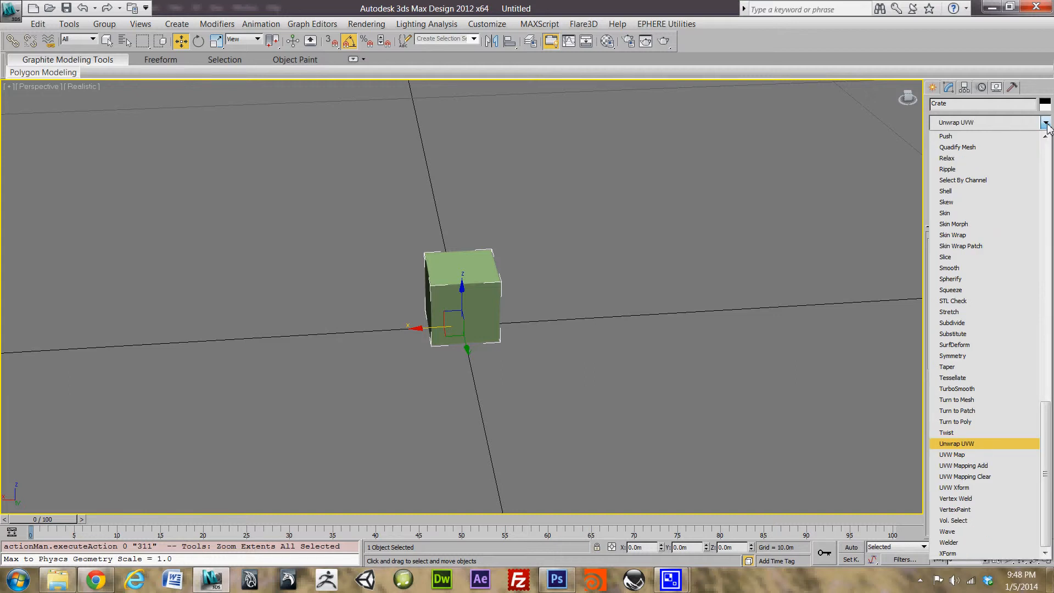
{"action": "key", "text": "Down"}
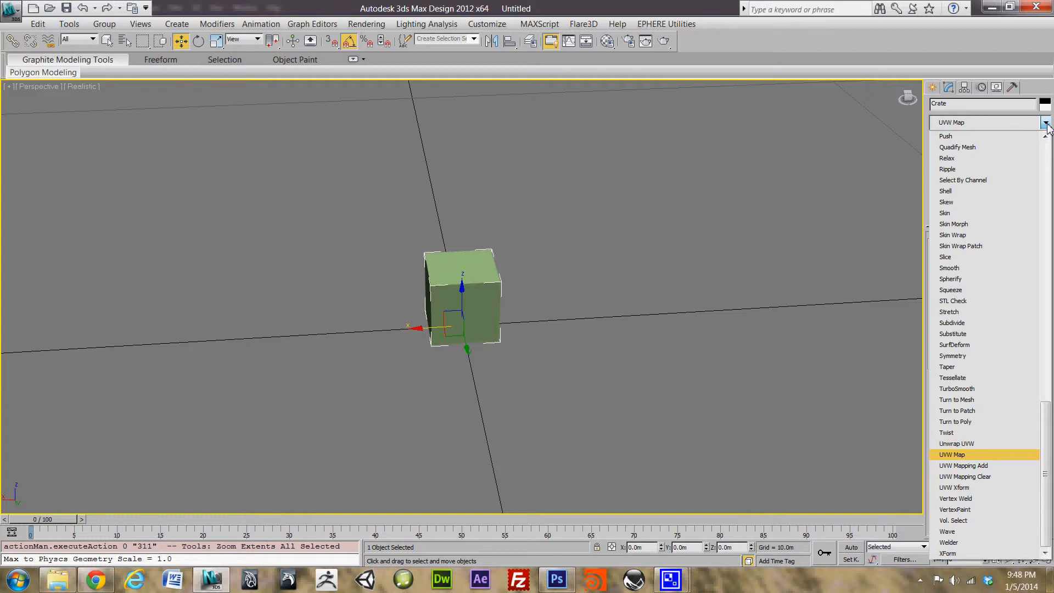
{"action": "key", "text": "Down"}
{"action": "key", "text": "Up"}
{"action": "key", "text": "Up"}
{"action": "key", "text": "Down"}
{"action": "key", "text": "Up"}
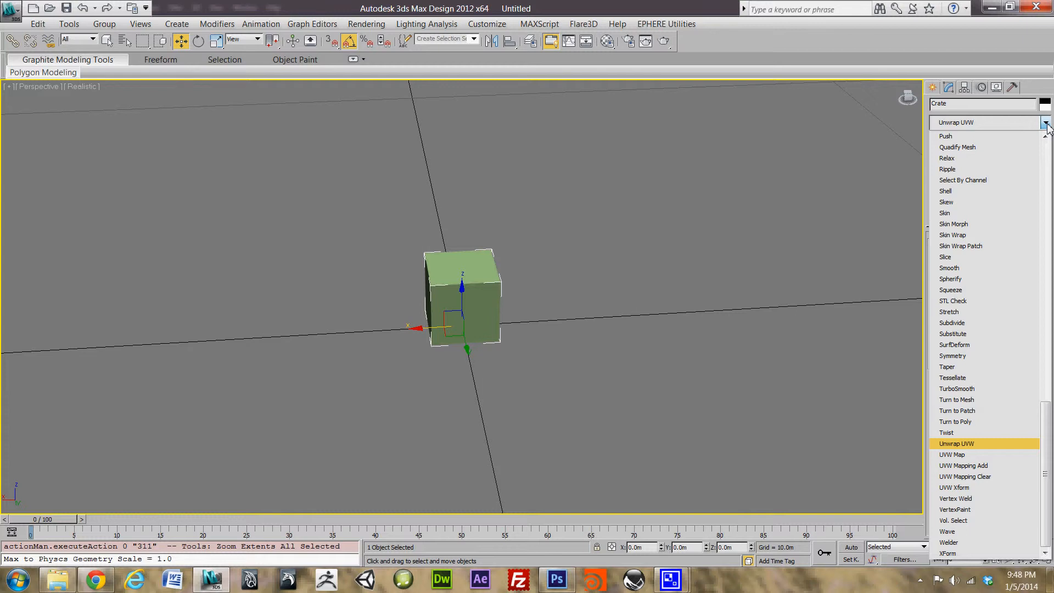
{"action": "key", "text": "Return"}
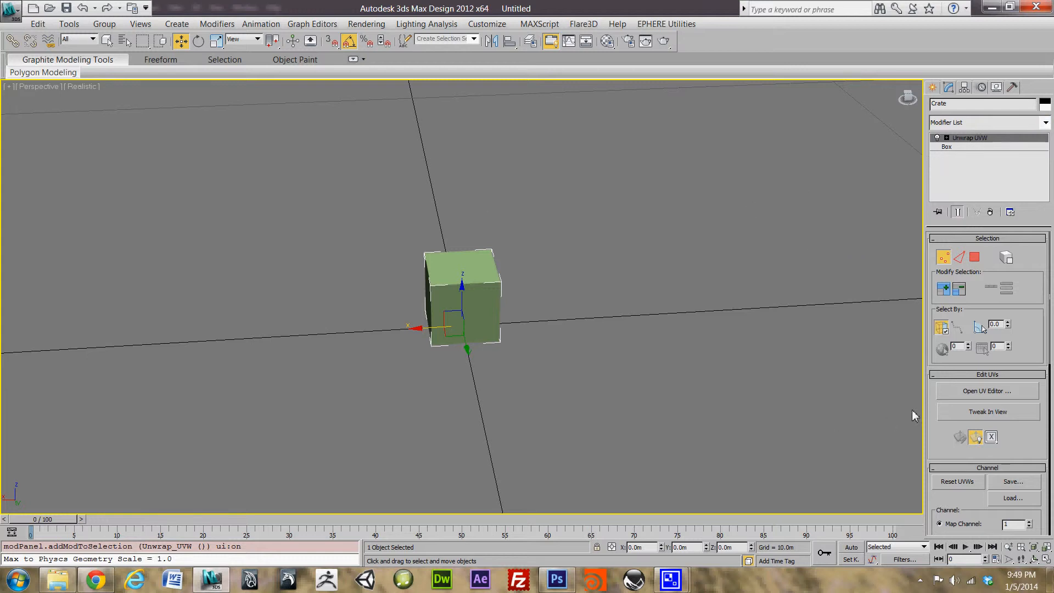
Step: Open the Edit UVWs editor from the Unwrap UVW rollout and zoom to the checker-pattern layout
{"action": "left_click", "coordinate": [991, 396]}
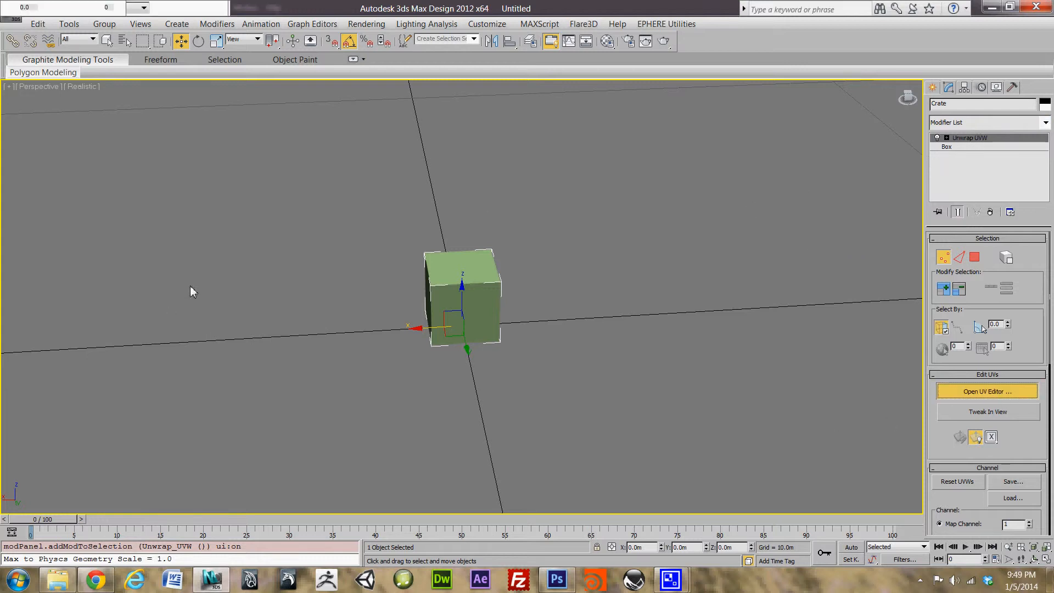
{"action": "scroll", "coordinate": [165, 216], "scroll_direction": "down", "scroll_amount": 6}
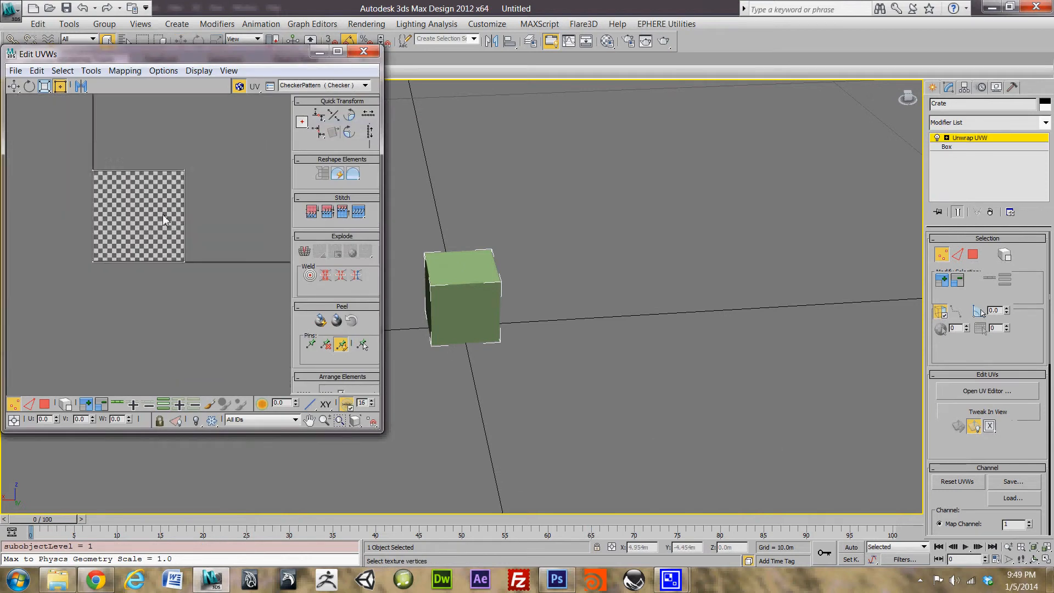
{"action": "scroll", "coordinate": [167, 214], "scroll_direction": "down", "scroll_amount": 2}
{"action": "scroll", "coordinate": [169, 214], "scroll_direction": "up", "scroll_amount": 8}
{"action": "scroll", "coordinate": [173, 214], "scroll_direction": "down", "scroll_amount": 4}
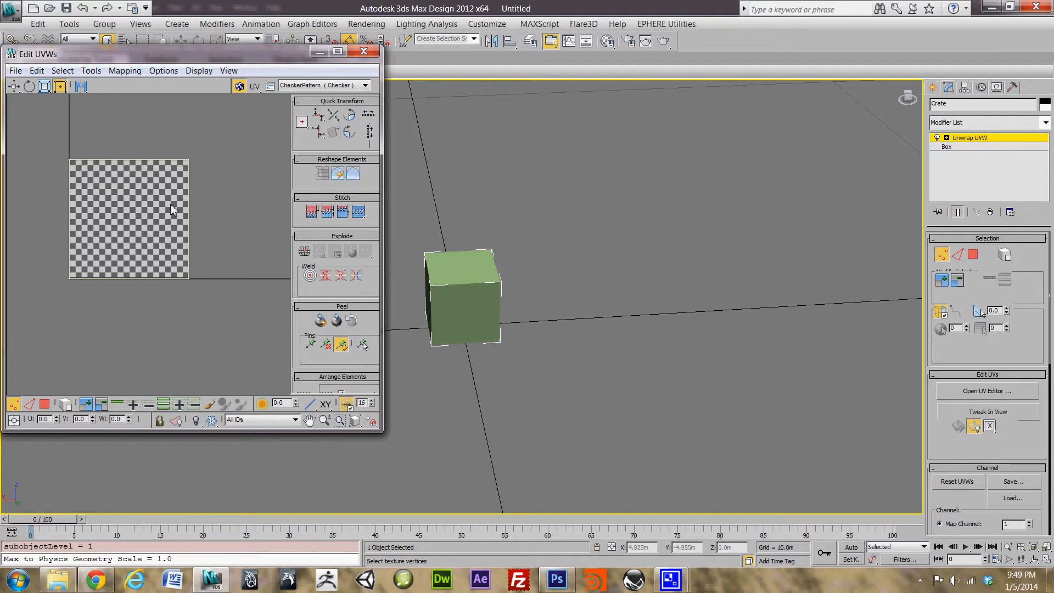
{"action": "scroll", "coordinate": [172, 210], "scroll_direction": "down", "scroll_amount": 4}
{"action": "scroll", "coordinate": [170, 206], "scroll_direction": "up", "scroll_amount": 4}
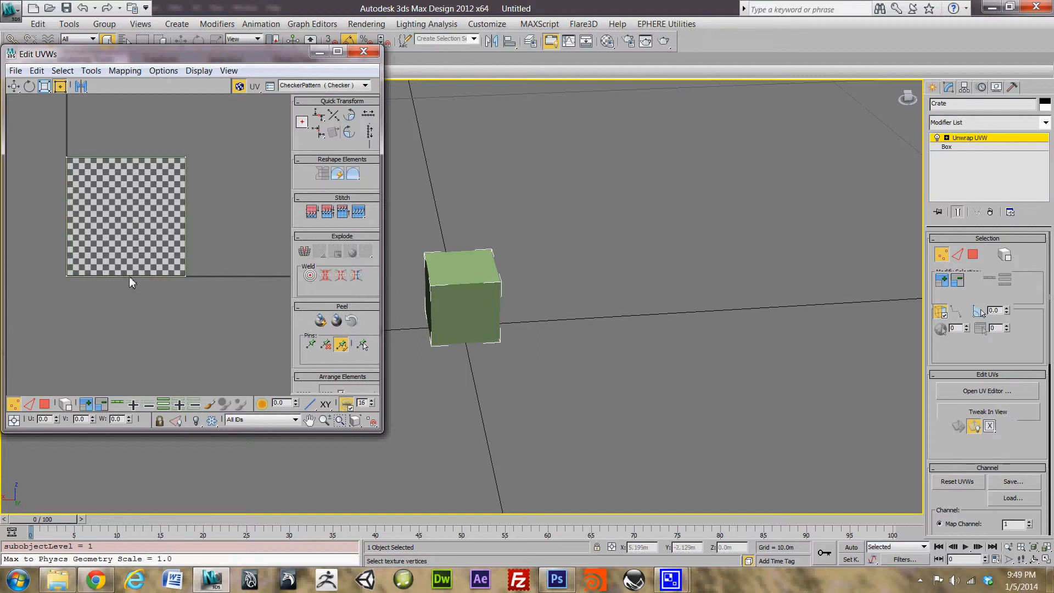
{"action": "scroll", "coordinate": [139, 181], "scroll_direction": "down", "scroll_amount": 3}
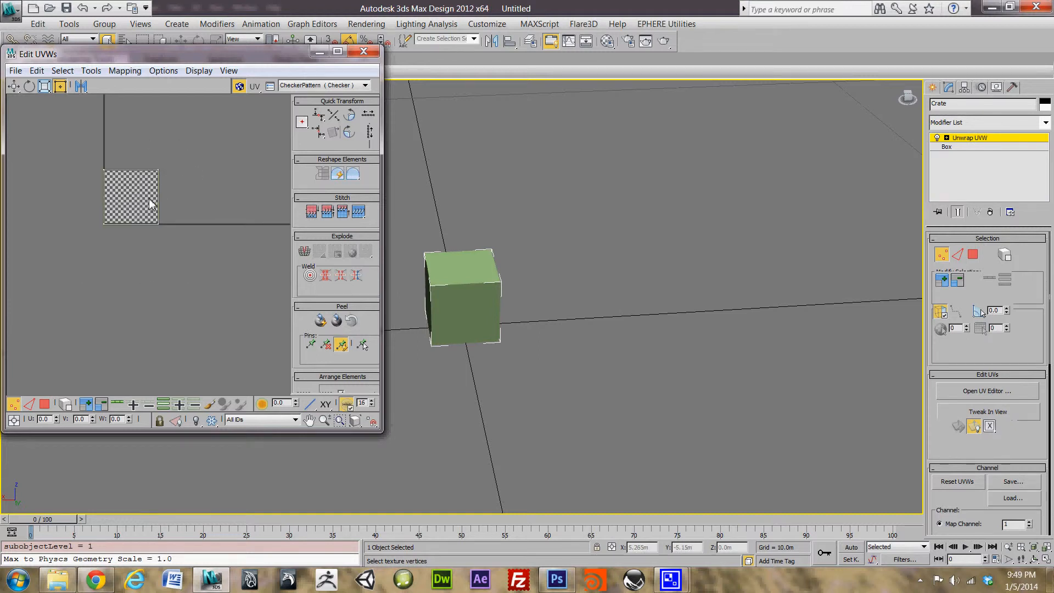
{"action": "scroll", "coordinate": [151, 200], "scroll_direction": "up", "scroll_amount": 2}
{"action": "scroll", "coordinate": [134, 201], "scroll_direction": "up", "scroll_amount": 1}
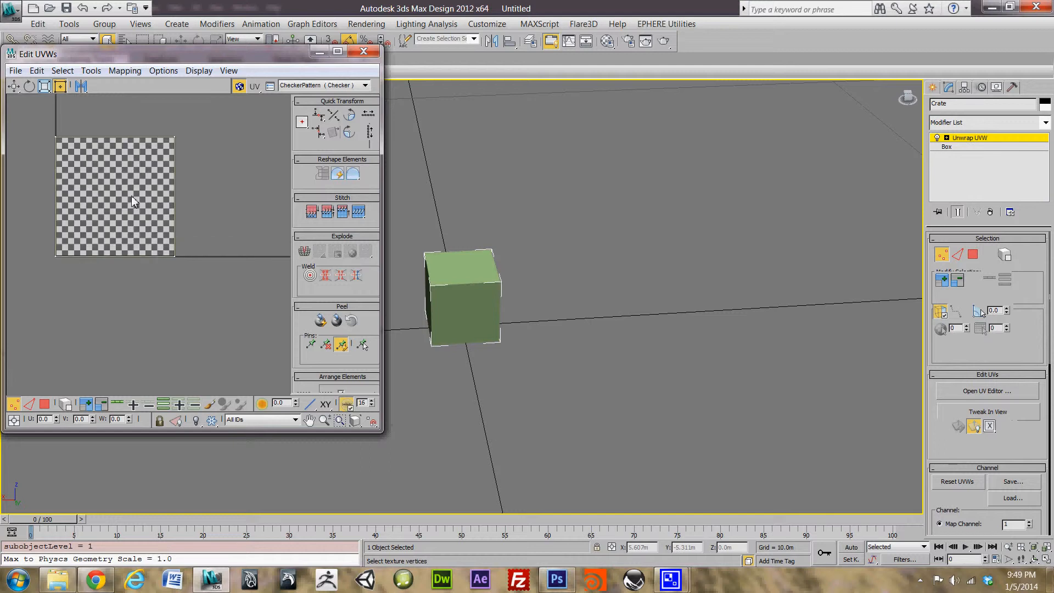
{"action": "scroll", "coordinate": [133, 202], "scroll_direction": "down", "scroll_amount": 3}
{"action": "scroll", "coordinate": [138, 188], "scroll_direction": "up", "scroll_amount": 2}
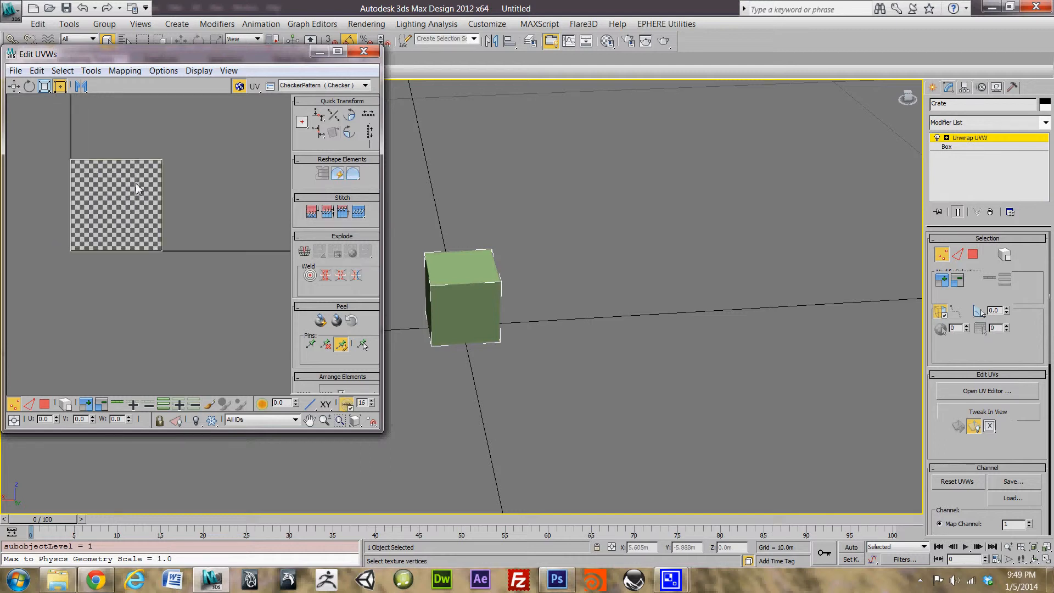
Step: Switch Edit UVWs to polygon selection at the Face sub-object level
{"action": "left_click", "coordinate": [45, 405]}
{"action": "left_click", "coordinate": [947, 139]}
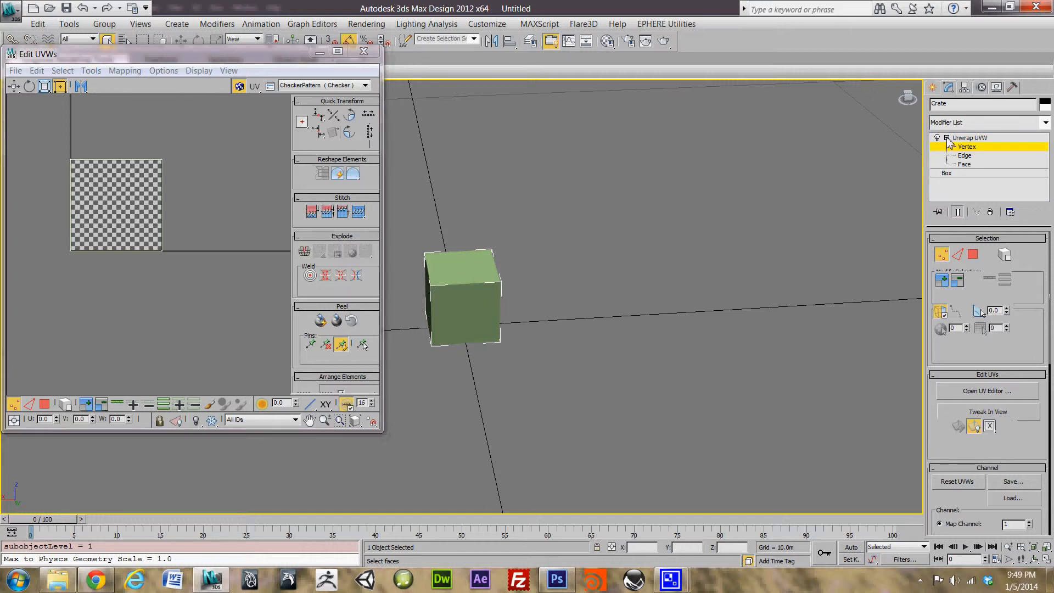
{"action": "left_click", "coordinate": [964, 165]}
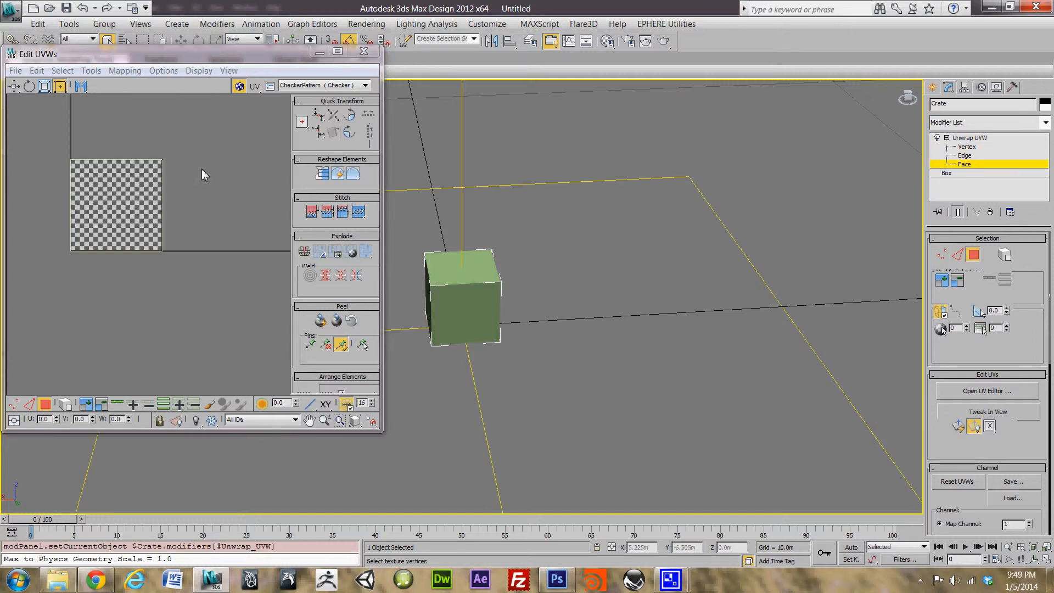
{"action": "key", "text": "3"}
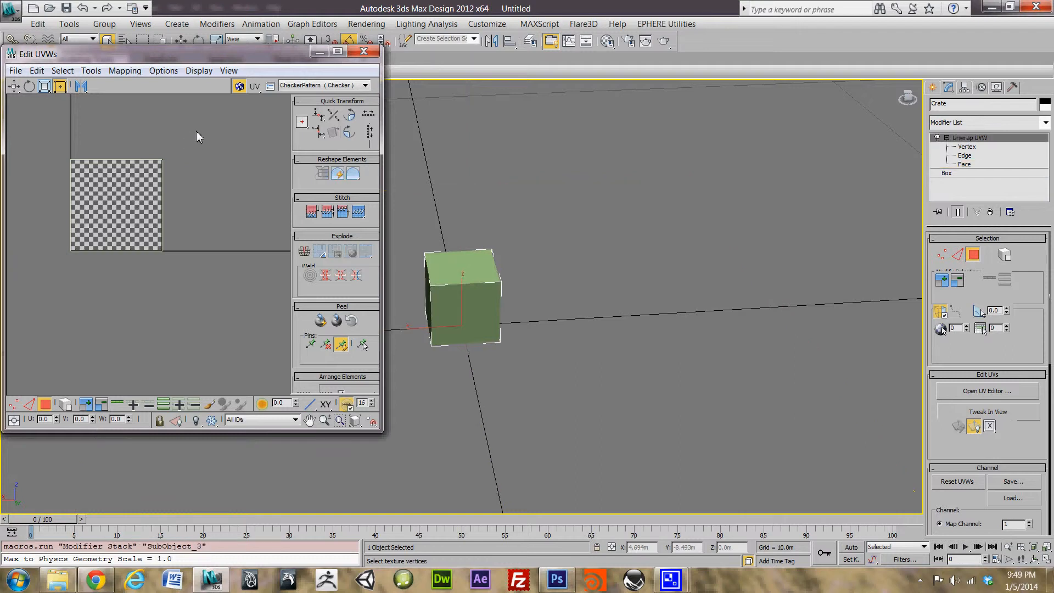
Step: Marquee-select the whole UV square holding all 12 faces, then reposition the editor window
{"action": "left_click_drag", "start_coordinate": [194, 134], "coordinate": [31, 302]}
{"action": "left_click_drag", "start_coordinate": [194, 134], "coordinate": [31, 278]}
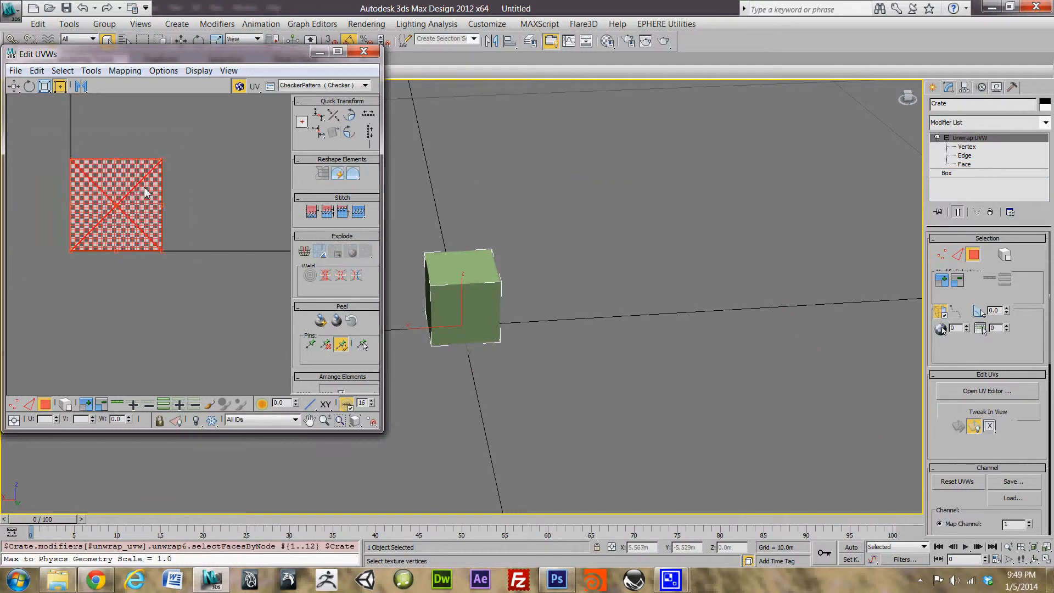
{"action": "left_click_drag", "start_coordinate": [209, 130], "coordinate": [36, 292]}
{"action": "left_click_drag", "start_coordinate": [147, 59], "coordinate": [184, 76]}
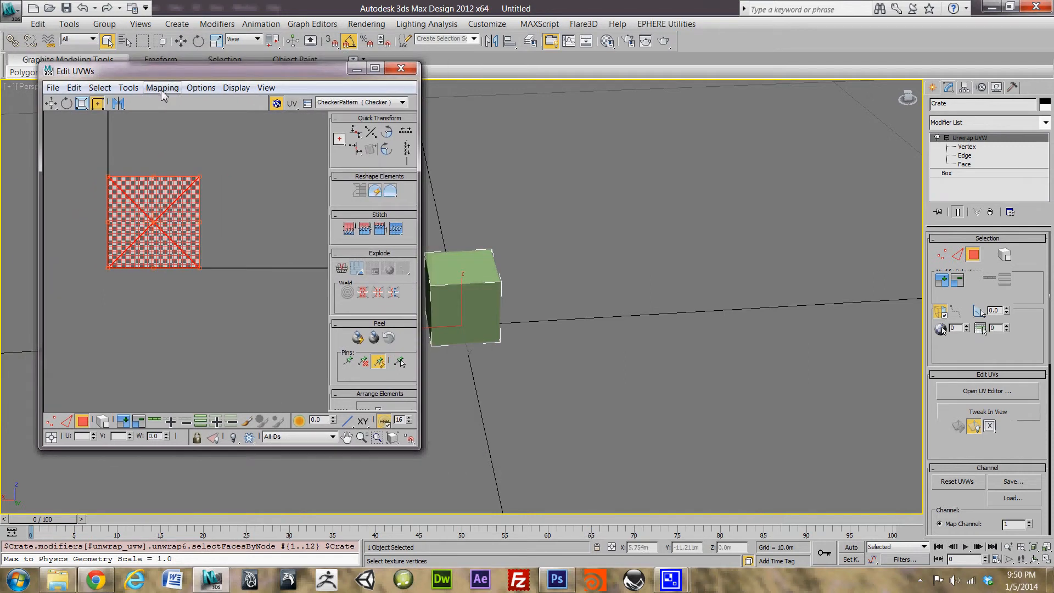
Step: Apply Mapping > Flatten Mapping with default settings, splitting the UVs into six clusters
{"action": "left_click", "coordinate": [162, 88]}
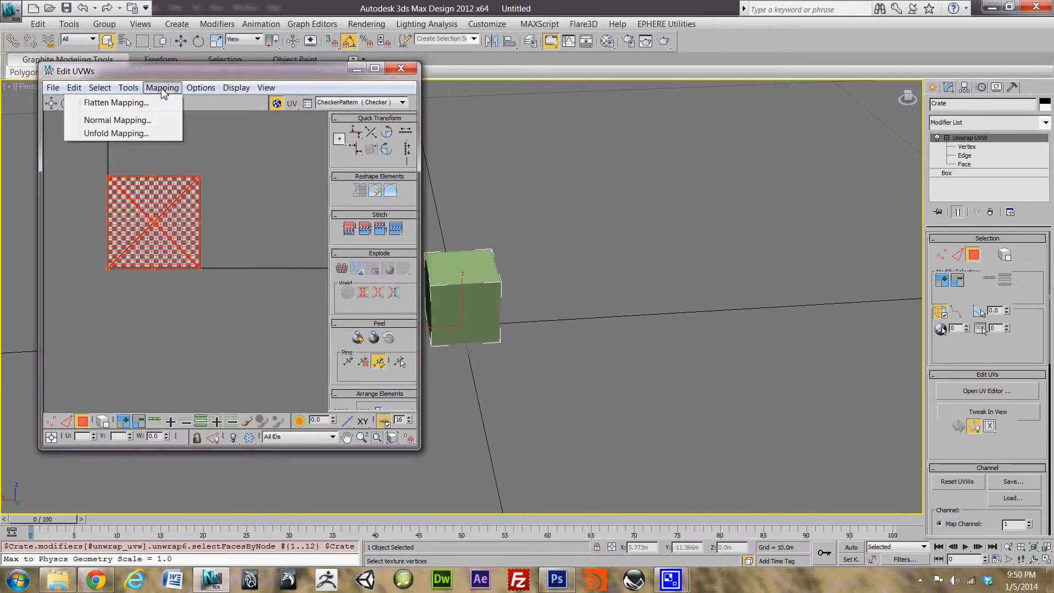
{"action": "left_click", "coordinate": [130, 103]}
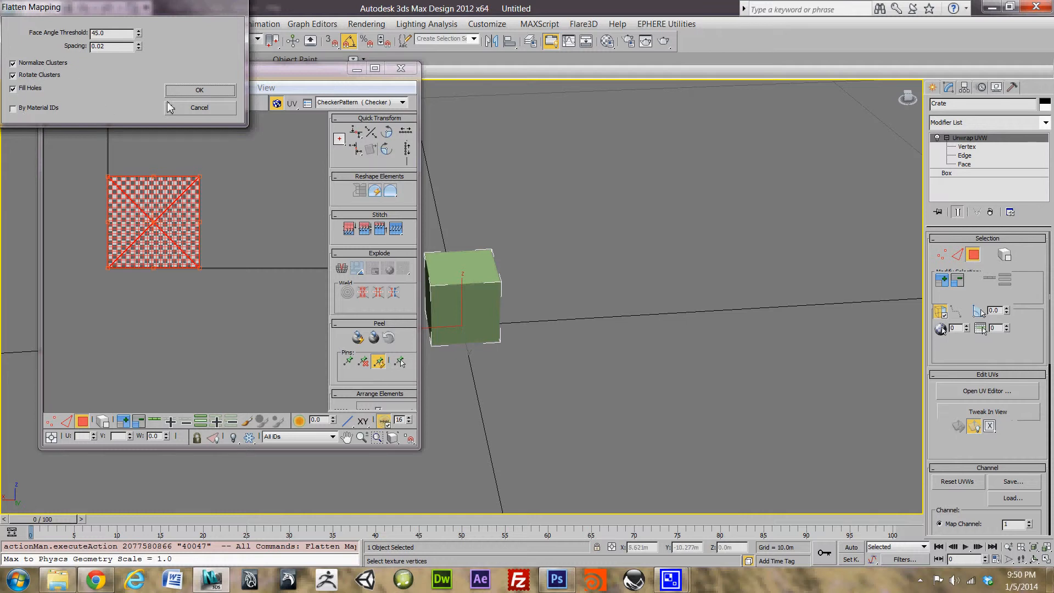
{"action": "left_click", "coordinate": [221, 91]}
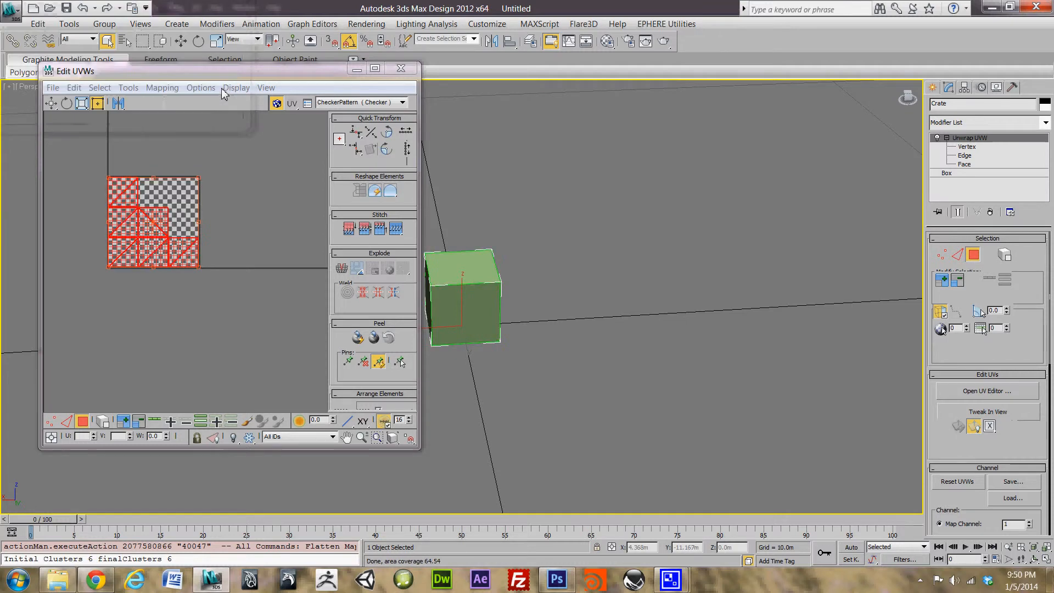
Step: Drag the six flattened UV clusters down-left off the checker square
{"action": "scroll", "coordinate": [215, 242], "scroll_direction": "up", "scroll_amount": 5}
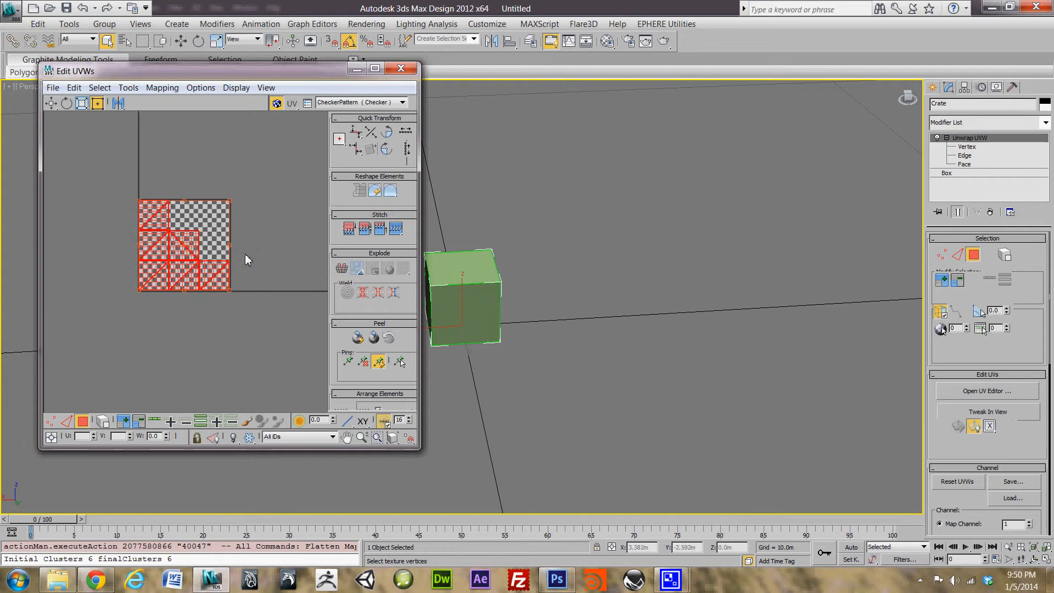
{"action": "scroll", "coordinate": [215, 265], "scroll_direction": "down", "scroll_amount": 3}
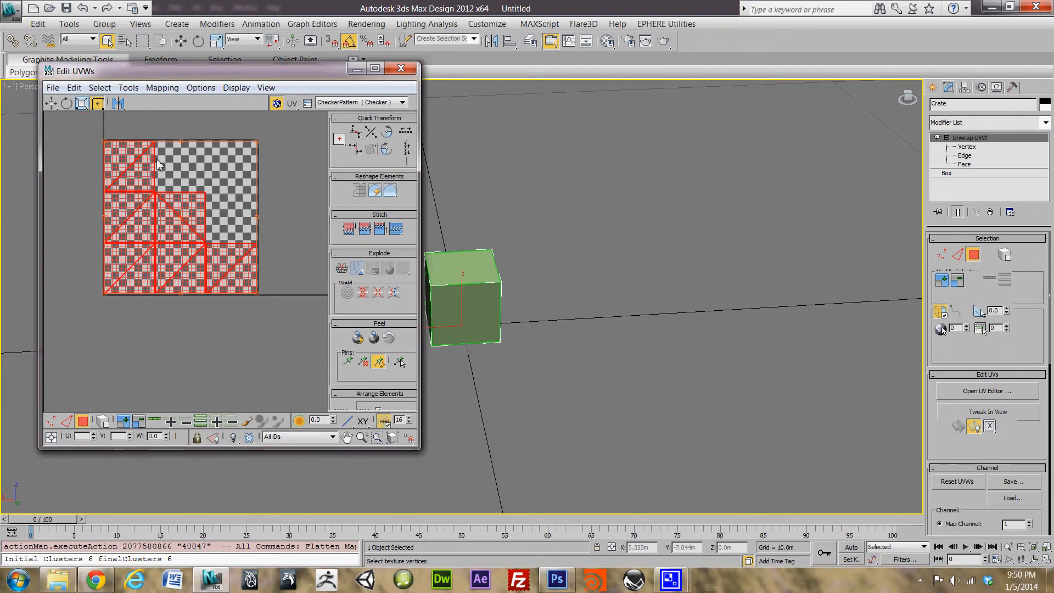
{"action": "left_click_drag", "start_coordinate": [239, 186], "coordinate": [196, 356]}
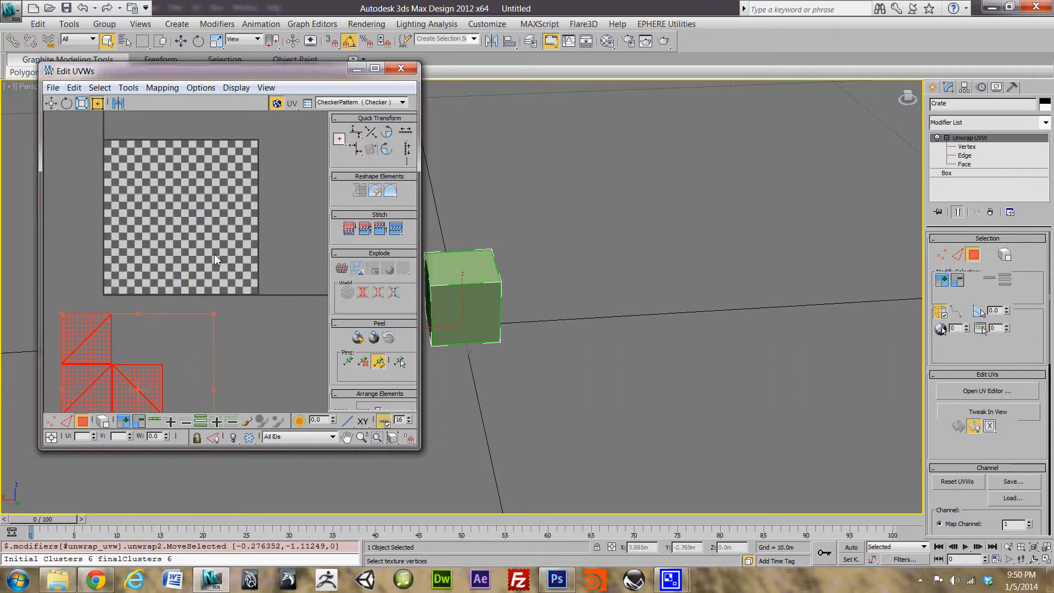
Step: Deselect the moved UV faces, reframe the crate in the viewport, and switch to Crate_Tut.psd in Photoshop
{"action": "left_click", "coordinate": [216, 282]}
{"action": "scroll", "coordinate": [214, 291], "scroll_direction": "down", "scroll_amount": 5}
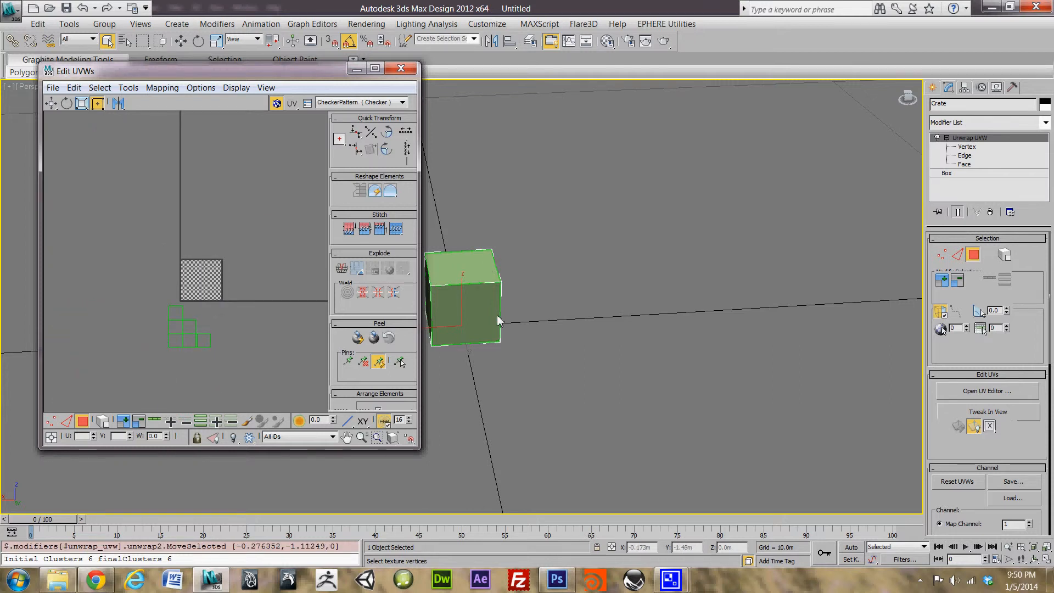
{"action": "middle_click_drag", "start_coordinate": [576, 320], "coordinate": [632, 282]}
{"action": "middle_click_drag", "start_coordinate": [275, 319], "coordinate": [248, 260]}
{"action": "scroll", "coordinate": [258, 283], "scroll_direction": "up", "scroll_amount": 4}
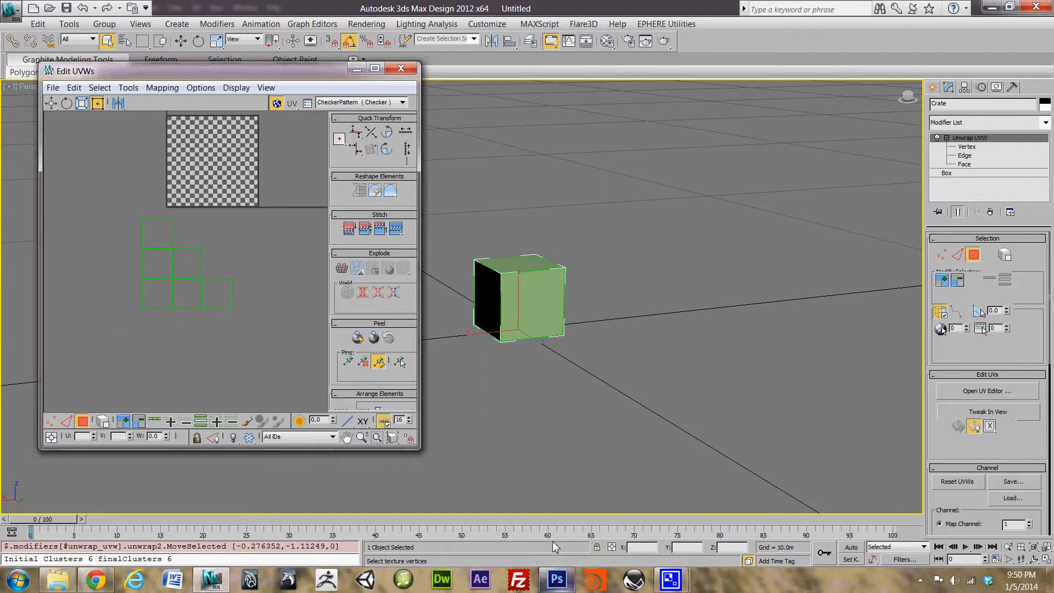
{"action": "left_click", "coordinate": [560, 587]}
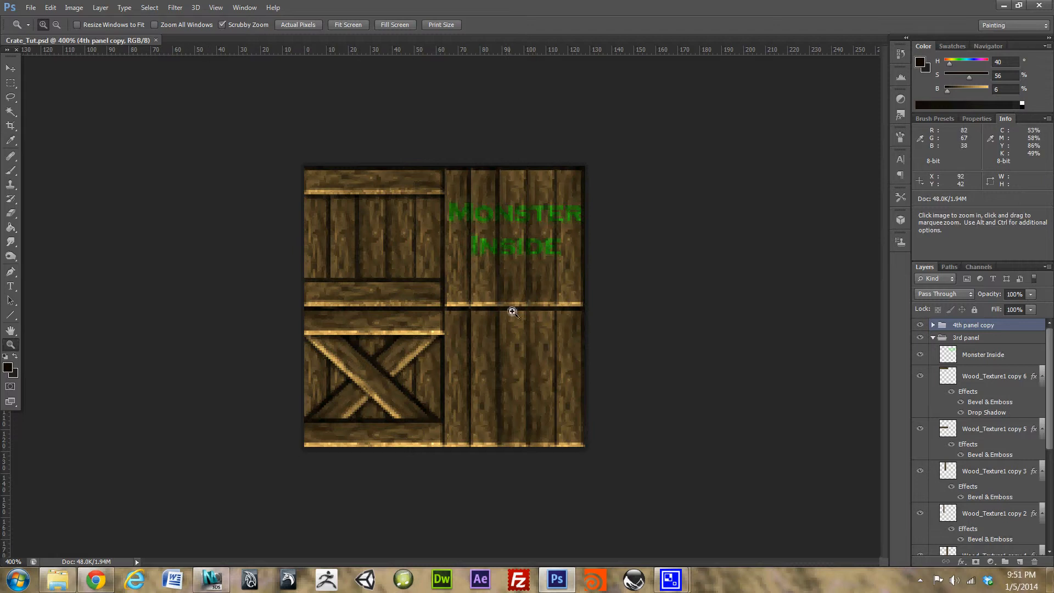
Step: Set up Save As with Targa (*.TGA) format and file name Crate_Dif_Tut in the Textures folder
{"action": "left_click", "coordinate": [30, 8]}
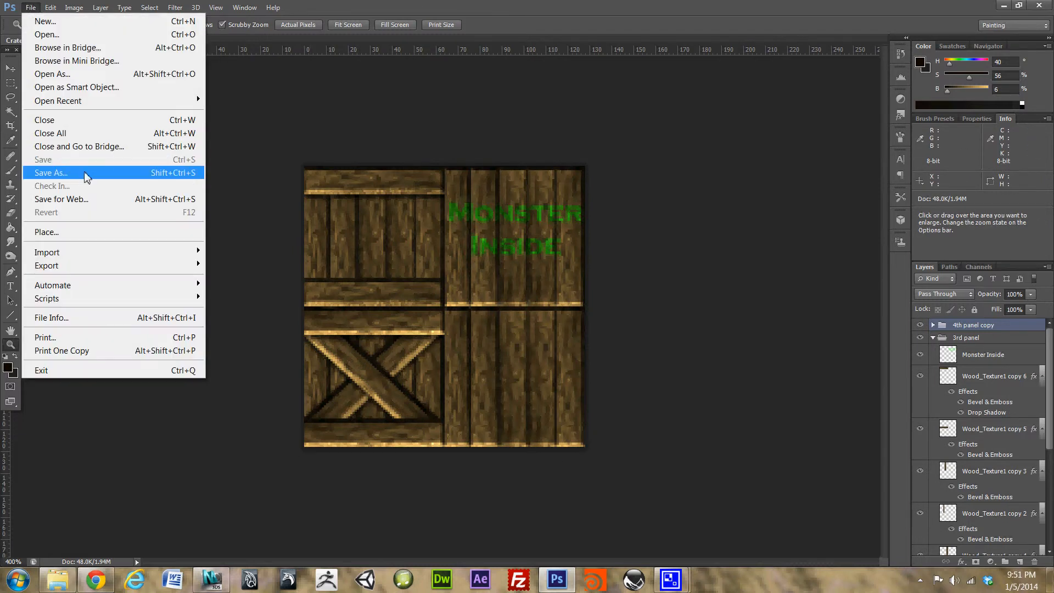
{"action": "left_click", "coordinate": [88, 175]}
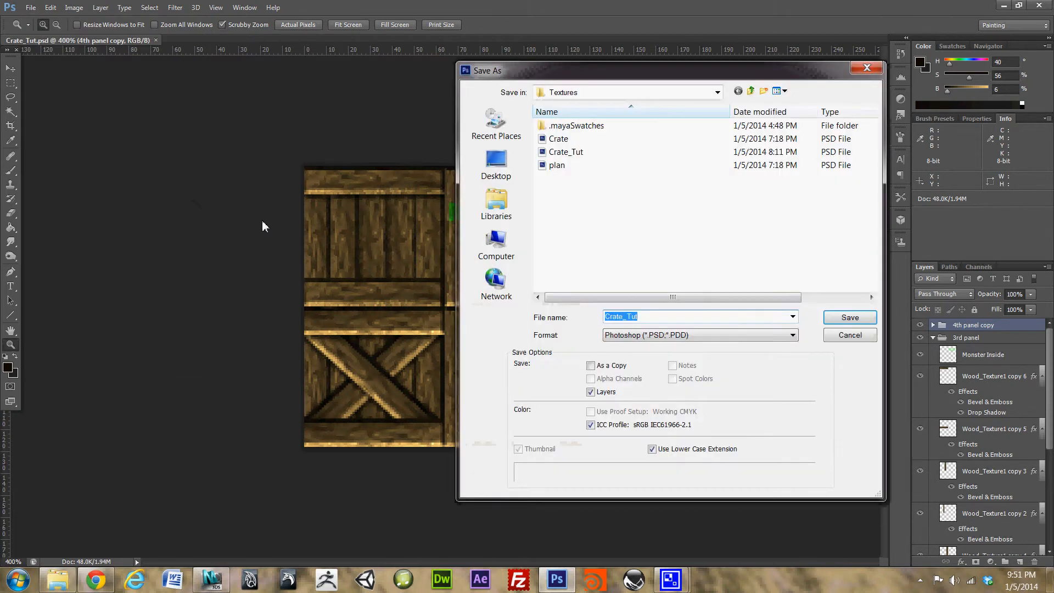
{"action": "left_click", "coordinate": [731, 336]}
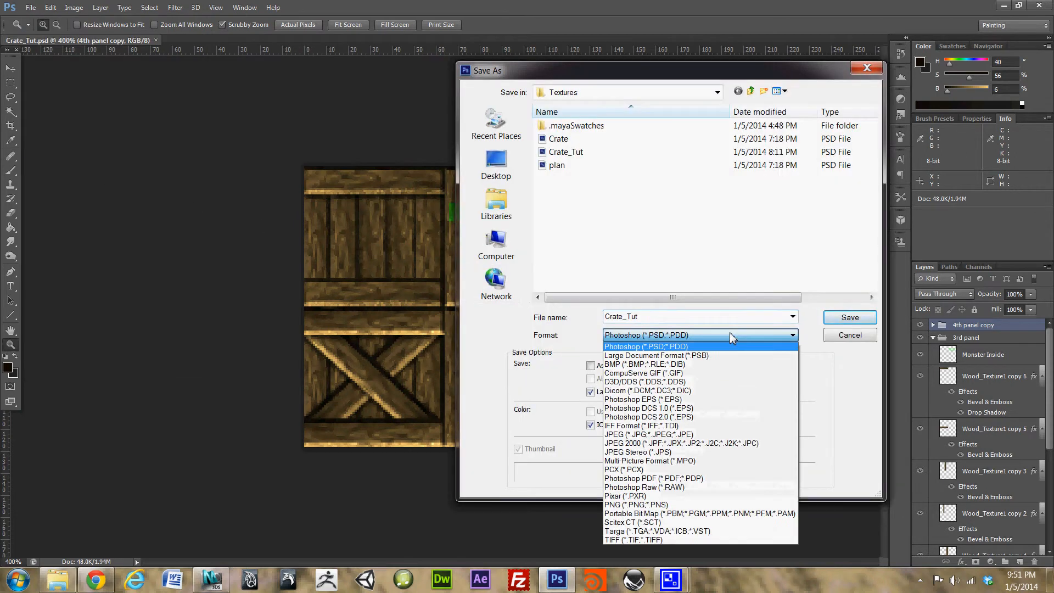
{"action": "left_click", "coordinate": [670, 538]}
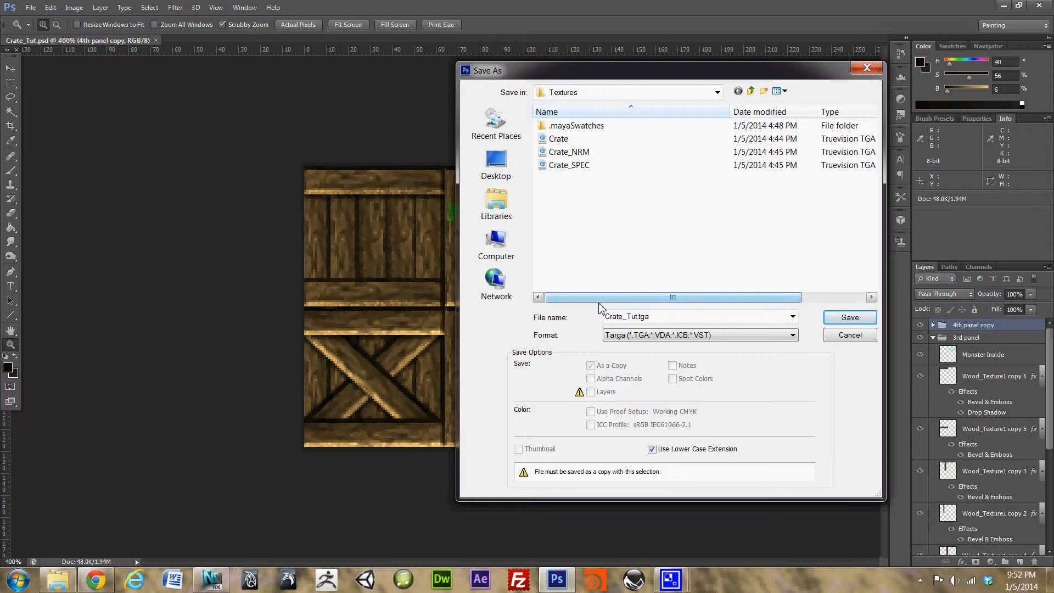
{"action": "double_click", "coordinate": [631, 319]}
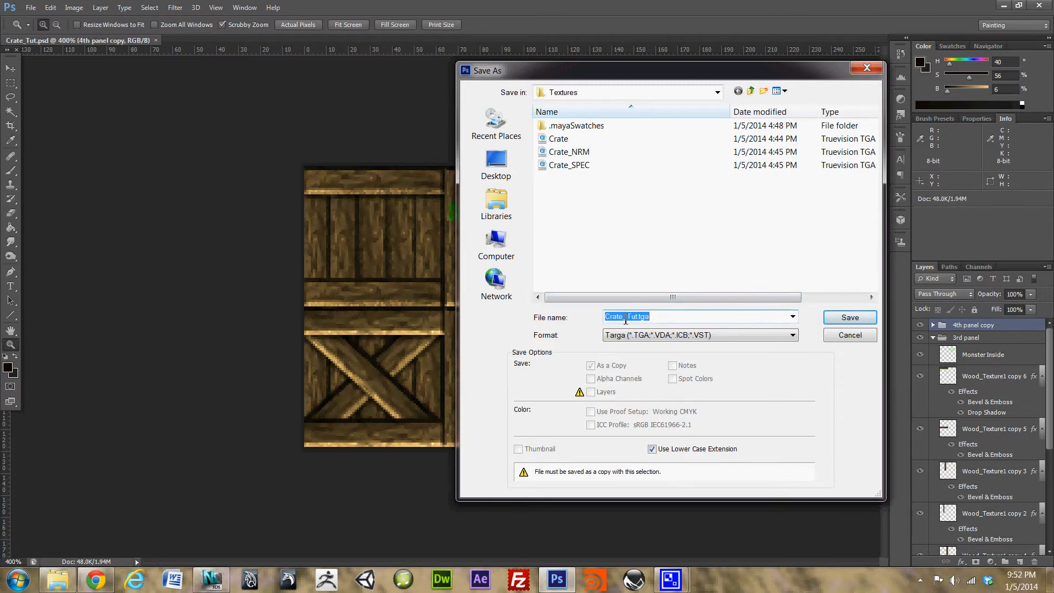
{"action": "left_click", "coordinate": [627, 318]}
{"action": "key", "text": "BackSpace"}
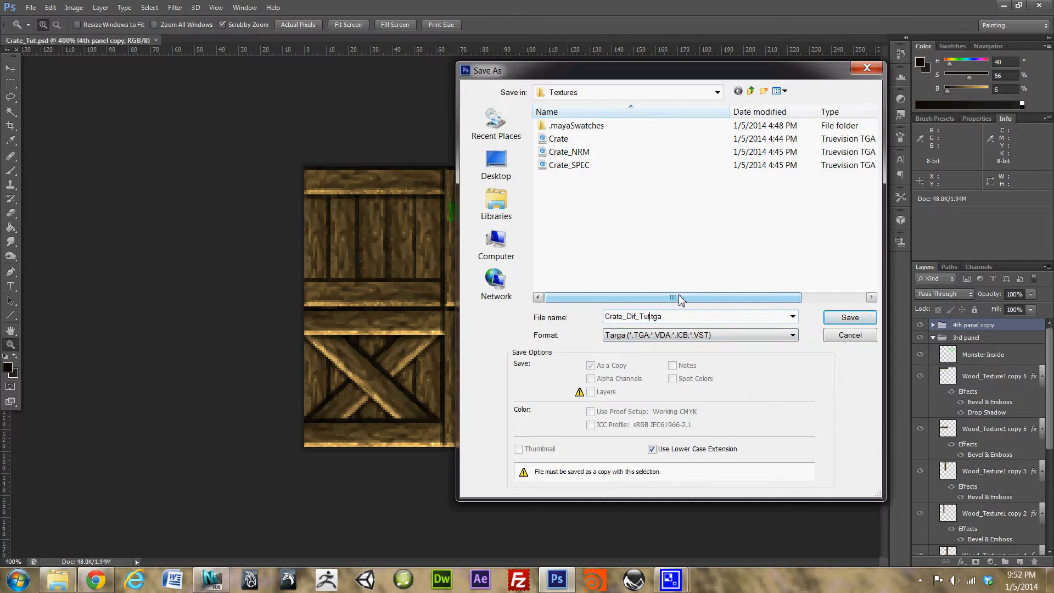
Step: Save Crate_Dif_Tut as a 24 bits/pixel Targa, then return to 3ds Max
{"action": "left_click", "coordinate": [855, 319]}
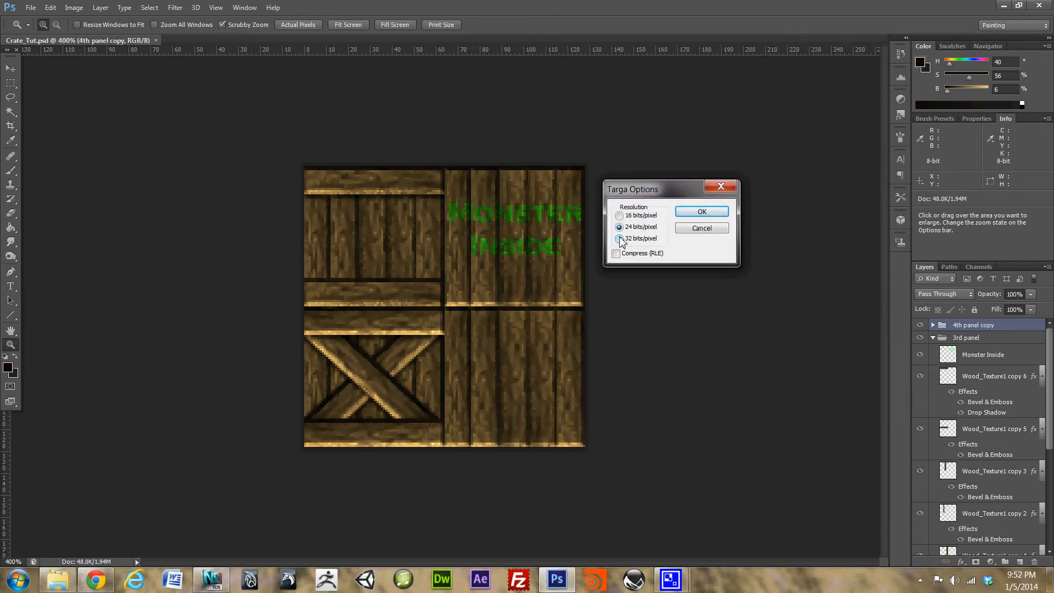
{"action": "left_click", "coordinate": [705, 231]}
{"action": "left_click", "coordinate": [713, 216]}
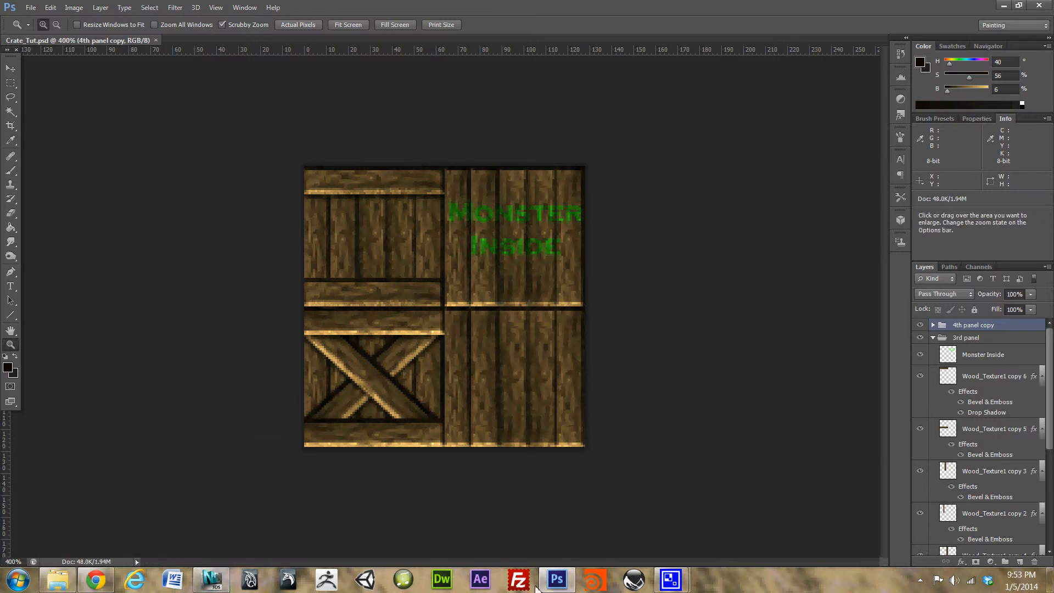
{"action": "left_click", "coordinate": [212, 580]}
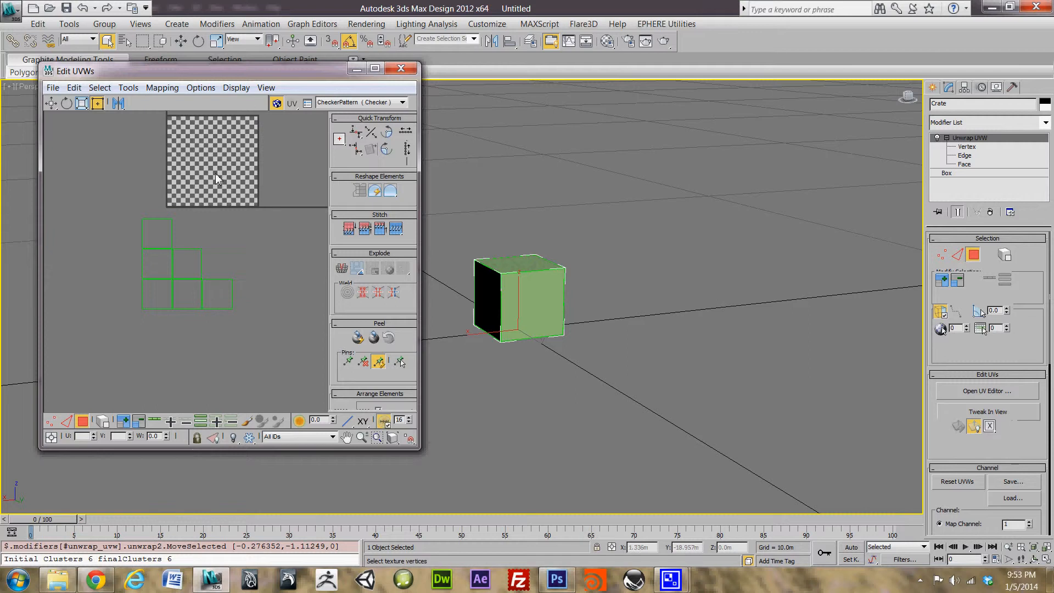
Step: Select CheckerPattern in the Edit UVWs texture dropdown to display it on the cube
{"action": "left_click", "coordinate": [365, 103]}
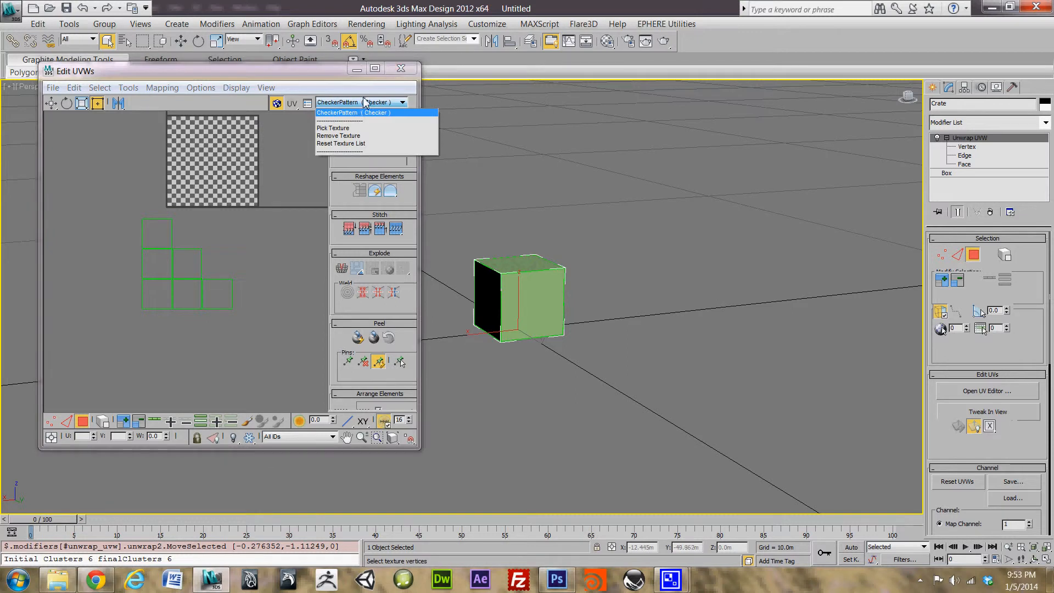
{"action": "left_click", "coordinate": [341, 108]}
{"action": "left_click", "coordinate": [341, 105]}
{"action": "left_click", "coordinate": [356, 114]}
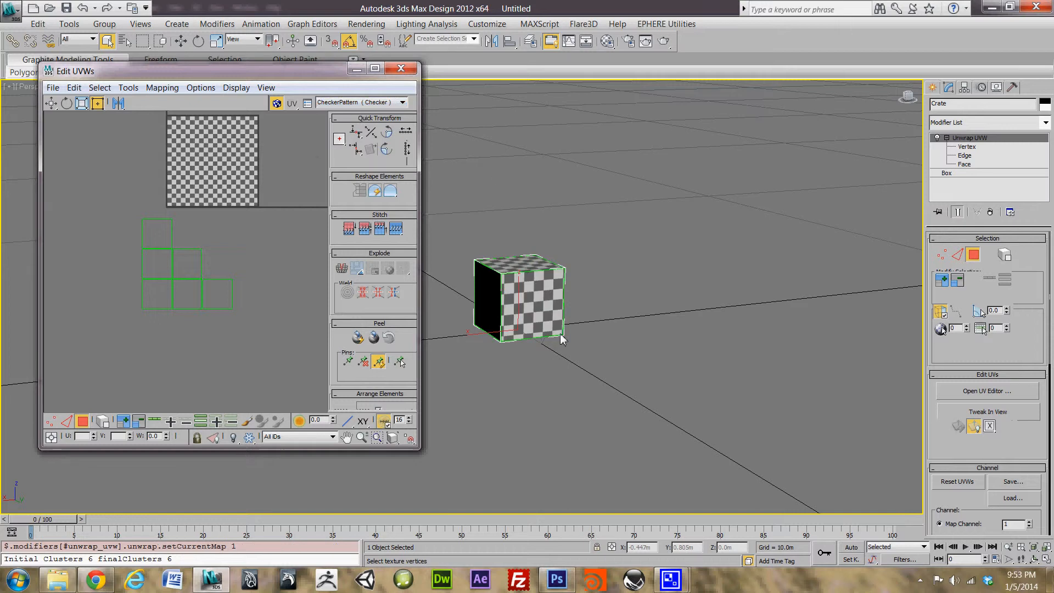
Step: Zoom and pan the viewport onto the checkered cube and minimize the Edit UVWs window
{"action": "middle_click_drag", "start_coordinate": [558, 280], "coordinate": [612, 309]}
{"action": "scroll", "coordinate": [614, 312], "scroll_direction": "up", "scroll_amount": 3}
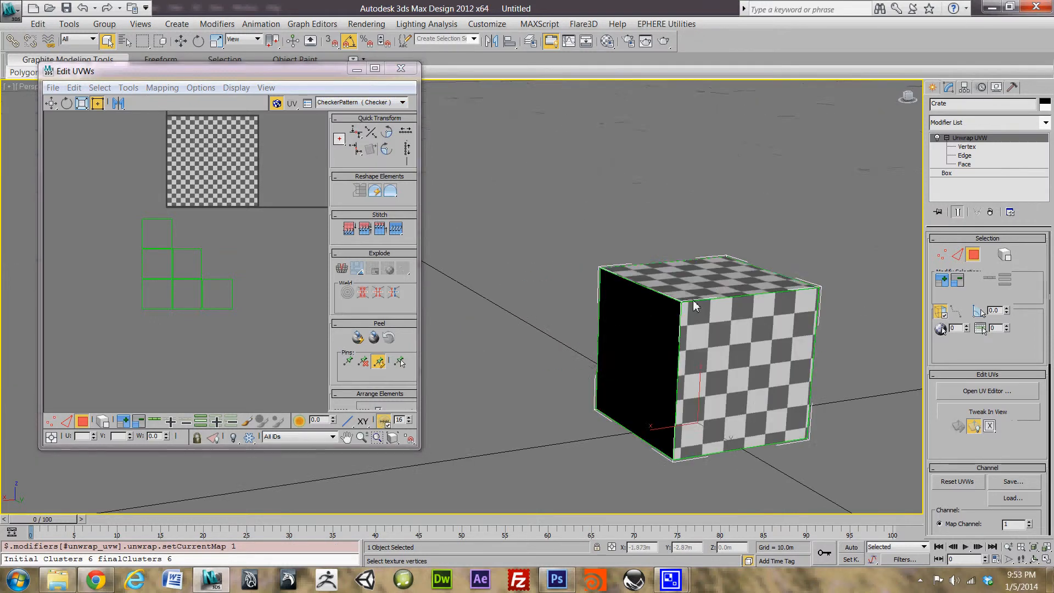
{"action": "middle_click_drag", "start_coordinate": [693, 301], "coordinate": [528, 299]}
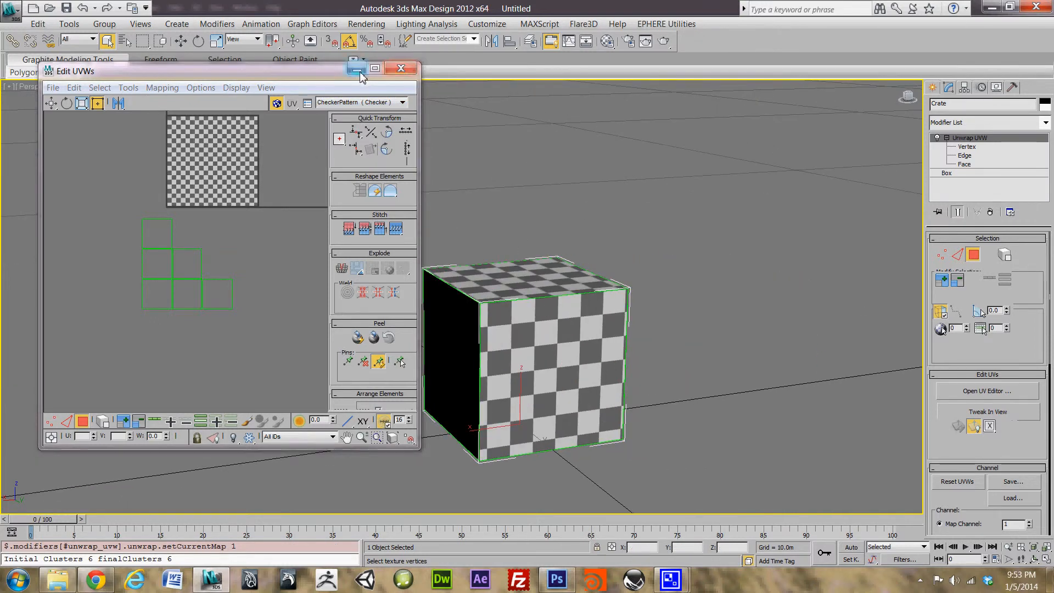
{"action": "left_click", "coordinate": [401, 68]}
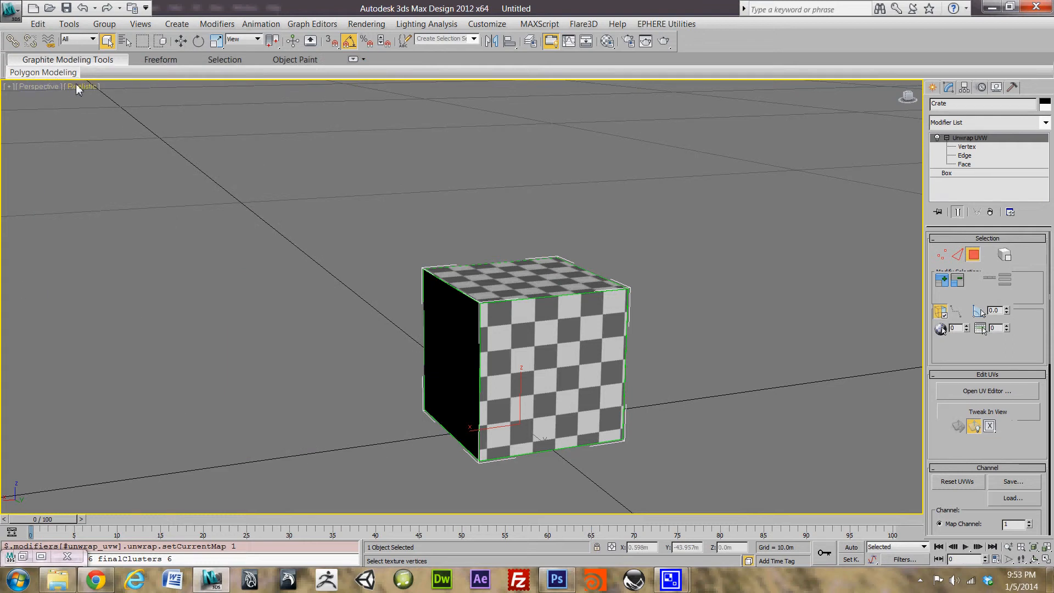
{"action": "left_click", "coordinate": [79, 87]}
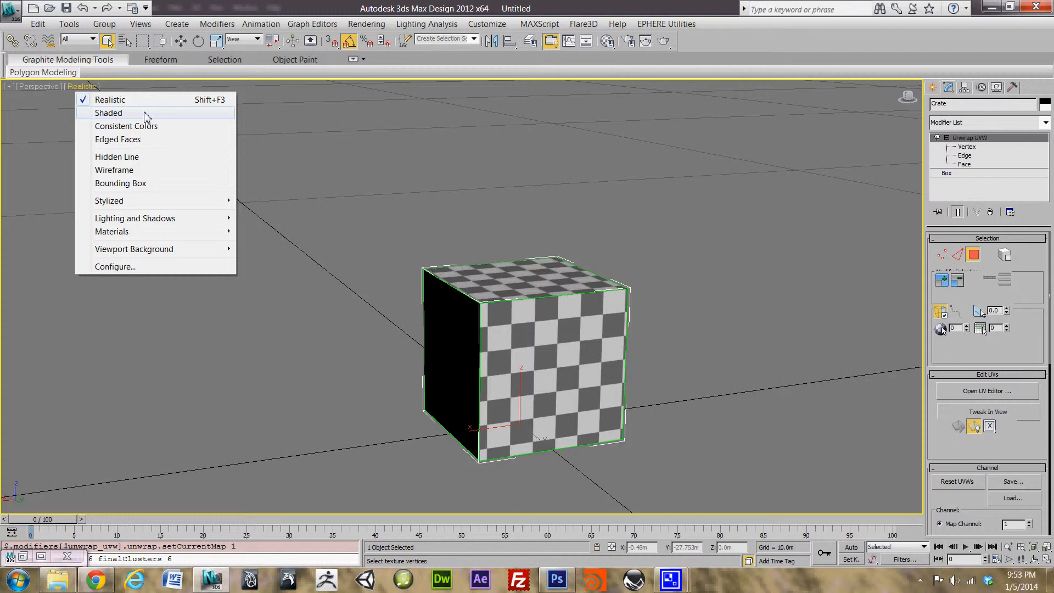
Step: Switch the viewport to Shaded and back to Realistic so the shadowed side shows the checker
{"action": "left_click", "coordinate": [115, 113]}
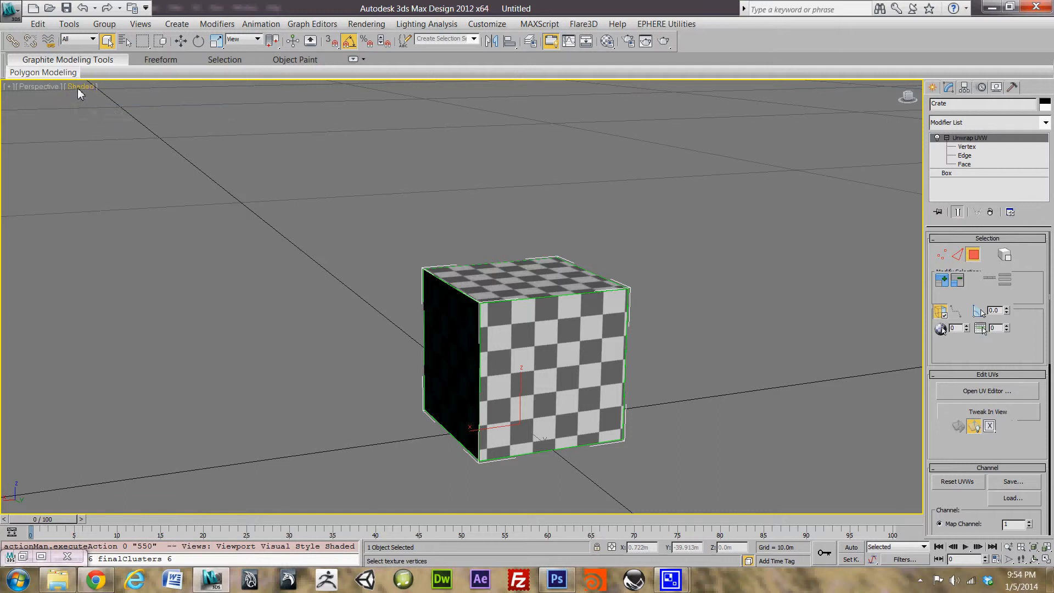
{"action": "left_click", "coordinate": [80, 87]}
{"action": "left_click", "coordinate": [108, 100]}
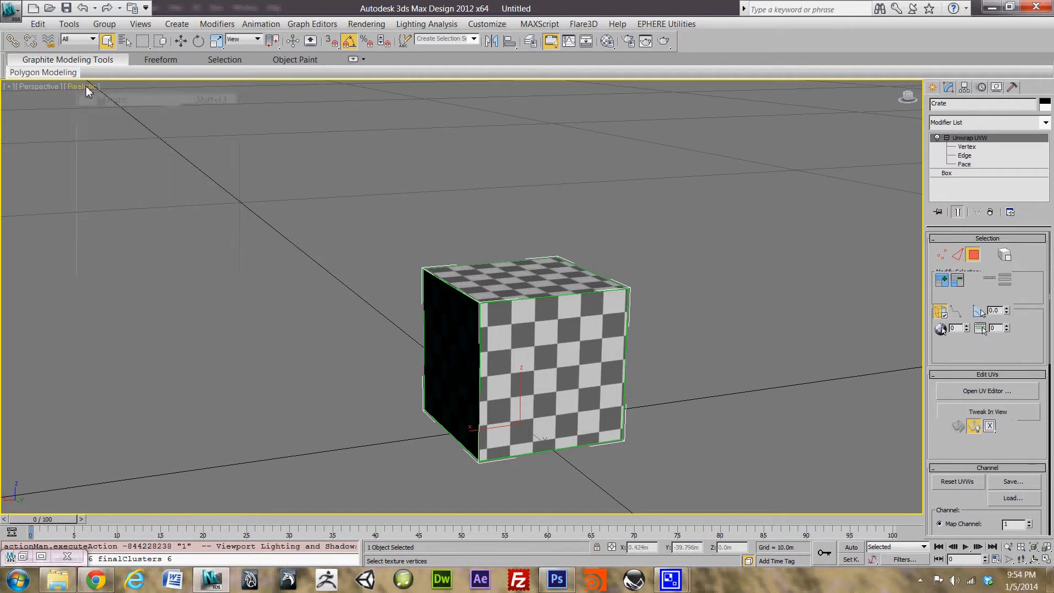
{"action": "middle_click_drag", "start_coordinate": [566, 258], "coordinate": [291, 361]}
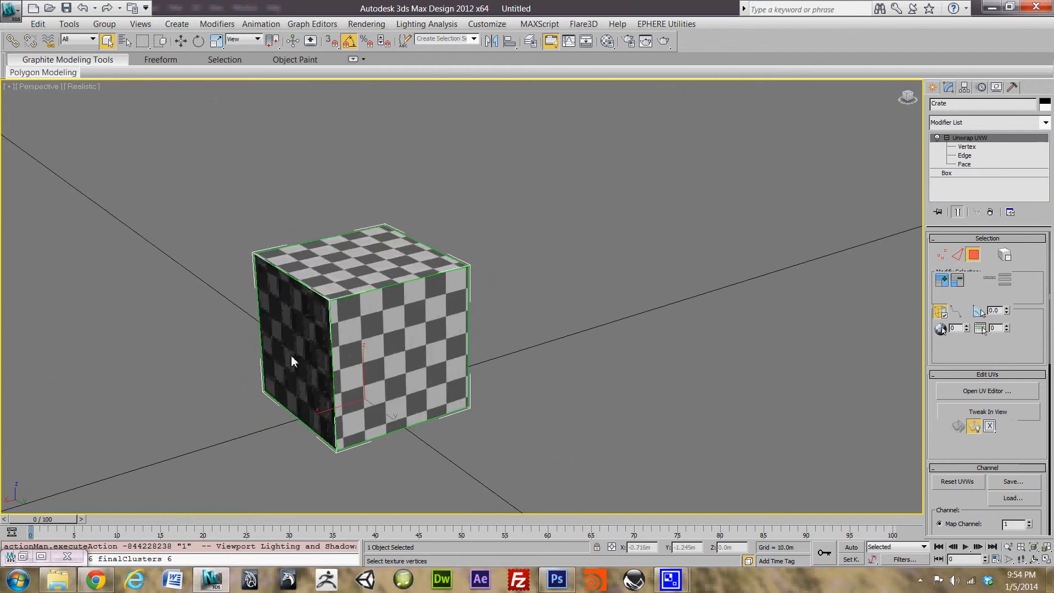
Step: Restore the Edit UVWs window, select all the crate's UV faces, then minimize it again
{"action": "left_click", "coordinate": [25, 558]}
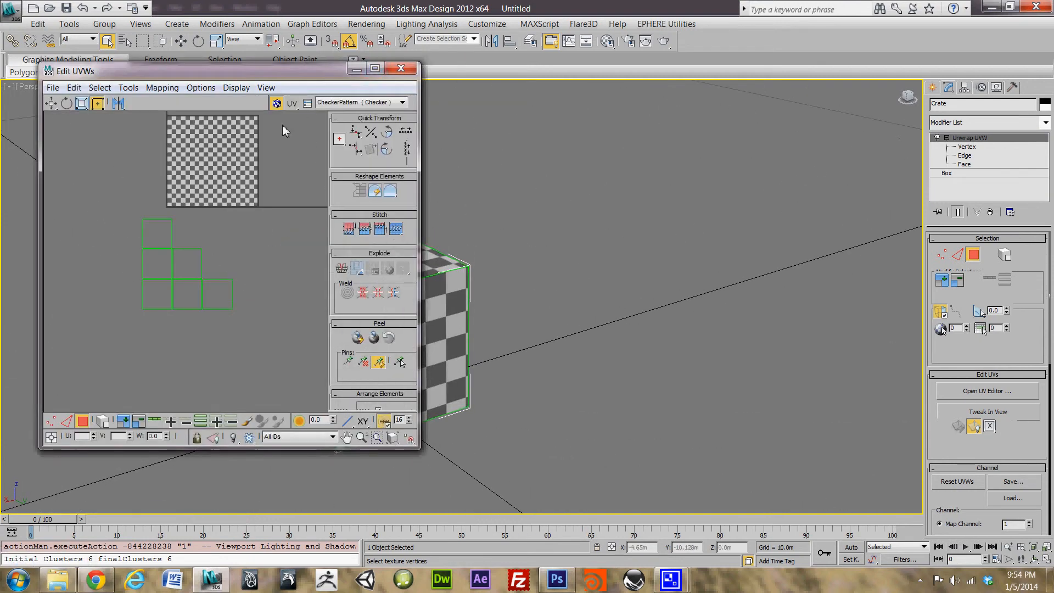
{"action": "left_click_drag", "start_coordinate": [280, 178], "coordinate": [64, 363]}
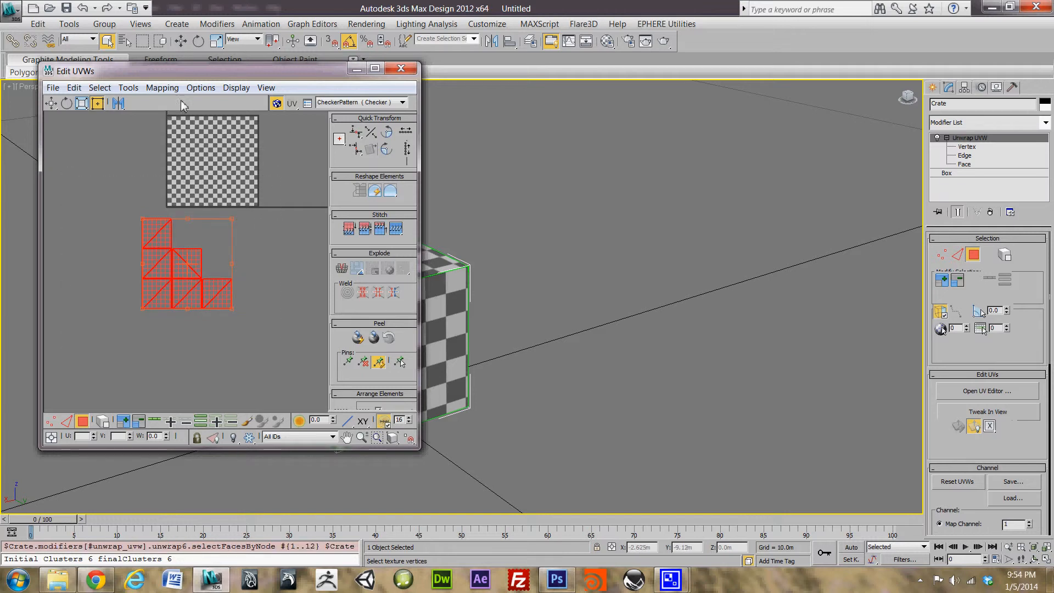
{"action": "left_click", "coordinate": [165, 89]}
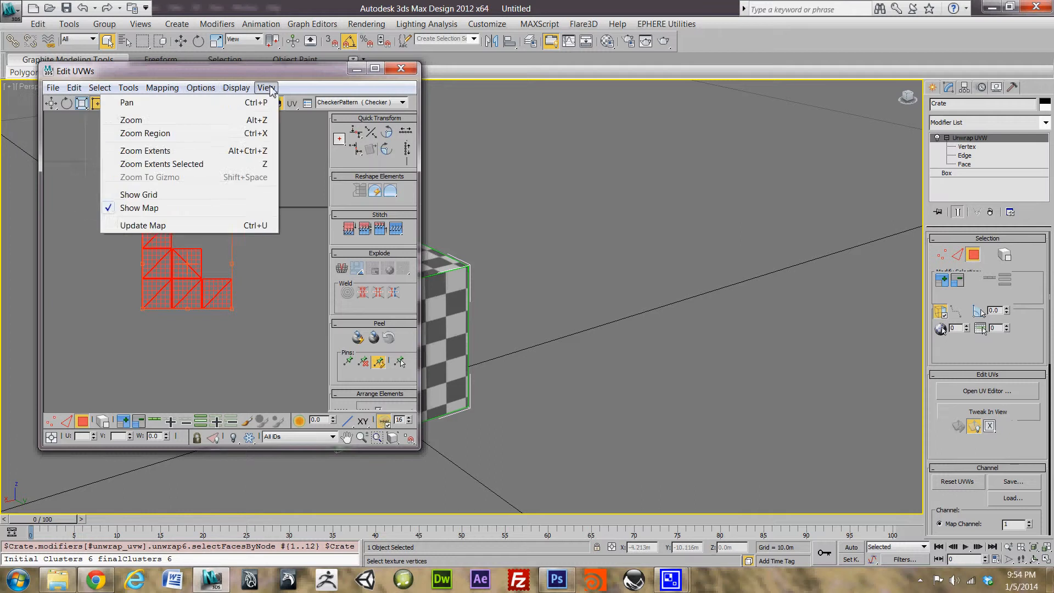
{"action": "left_click", "coordinate": [327, 89]}
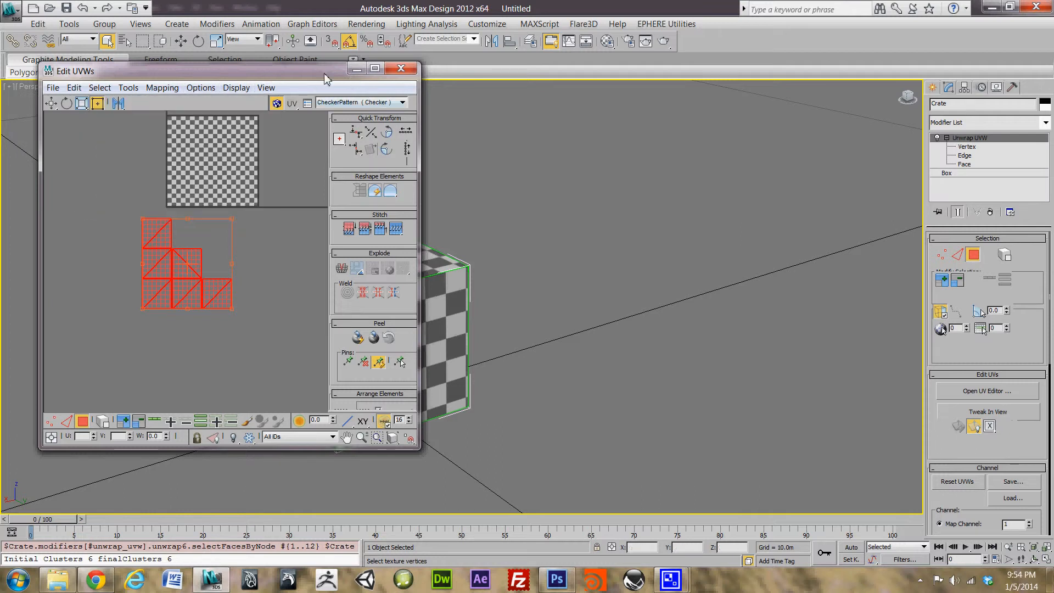
{"action": "left_click_drag", "start_coordinate": [328, 74], "coordinate": [655, 106]}
{"action": "left_click_drag", "start_coordinate": [744, 106], "coordinate": [707, 117]}
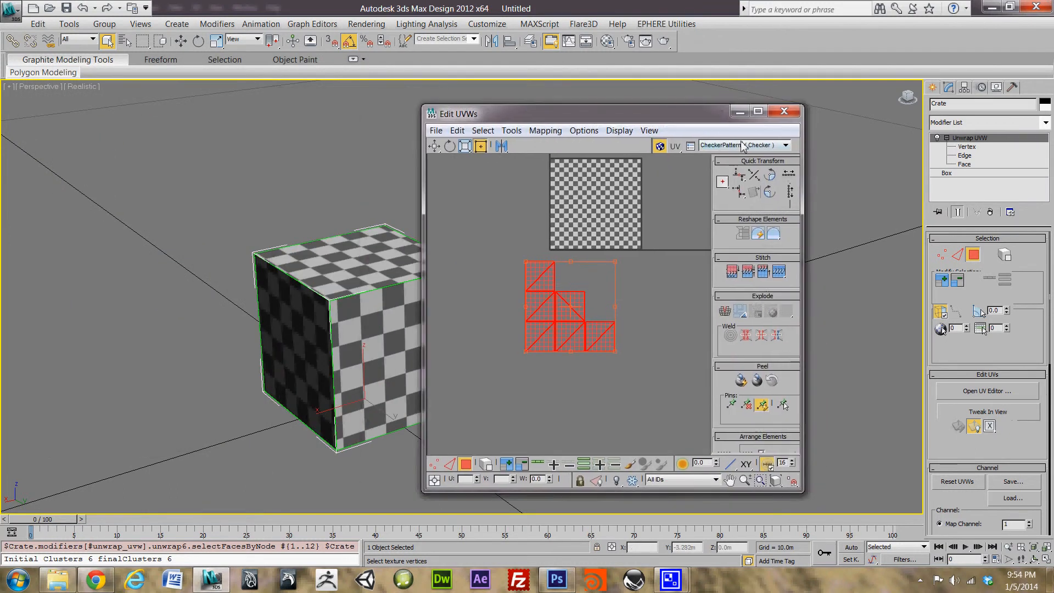
{"action": "left_click", "coordinate": [738, 110]}
{"action": "middle_click_drag", "start_coordinate": [465, 346], "coordinate": [560, 311]}
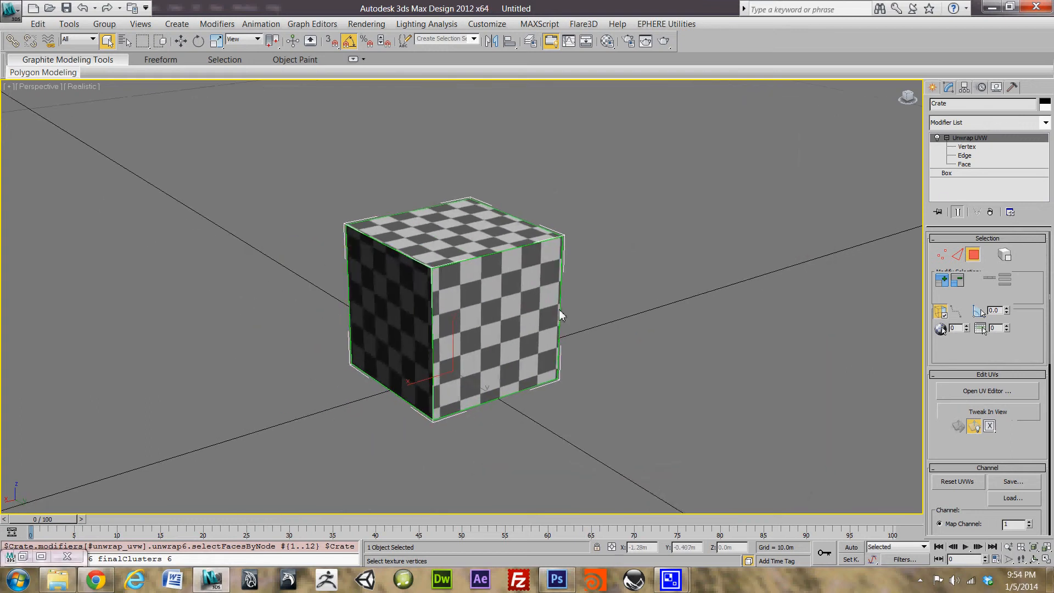
Step: Open the Compact Material Editor via Rendering > Material Editor
{"action": "left_click", "coordinate": [257, 24]}
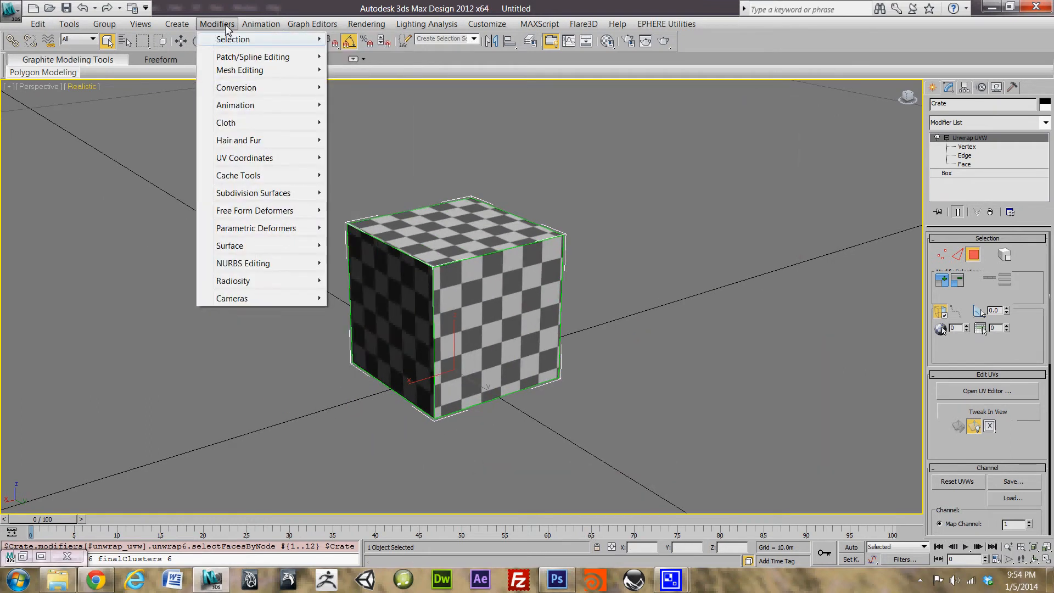
{"action": "mouse_move", "coordinate": [191, 26]}
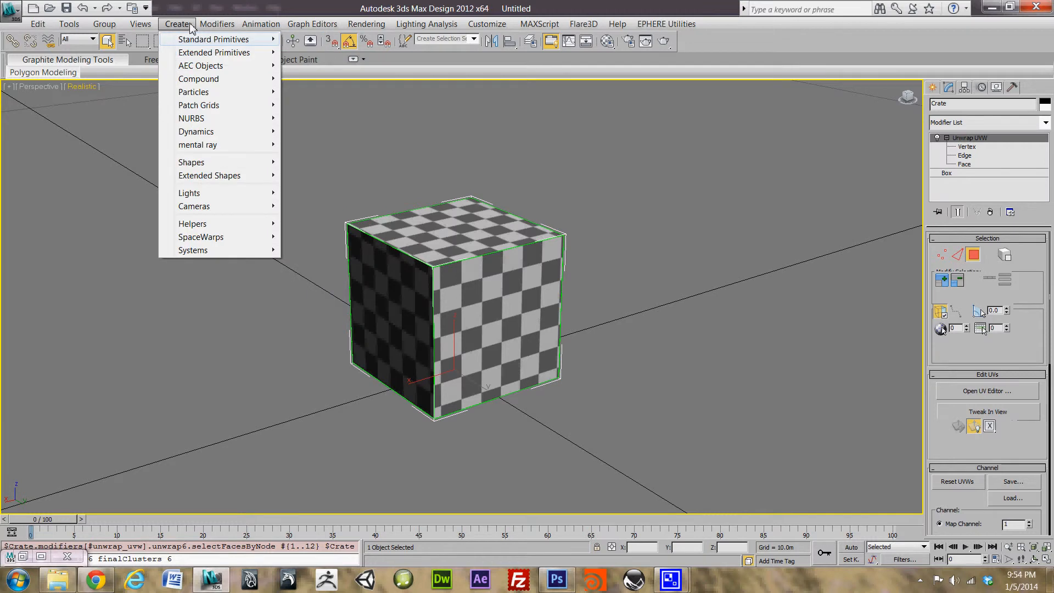
{"action": "mouse_move", "coordinate": [138, 27]}
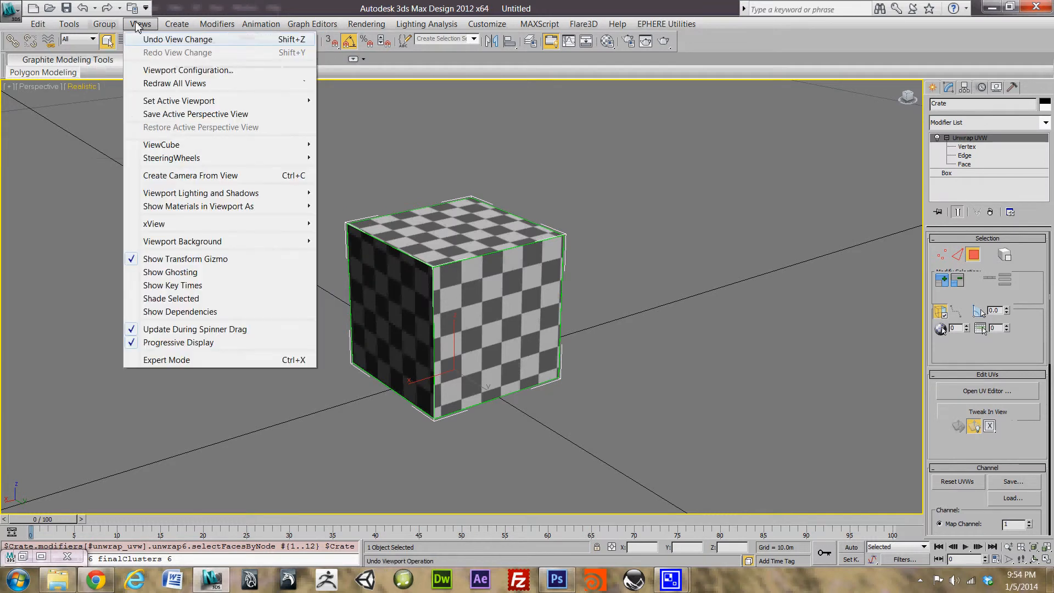
{"action": "left_click", "coordinate": [96, 27]}
{"action": "left_click", "coordinate": [69, 25]}
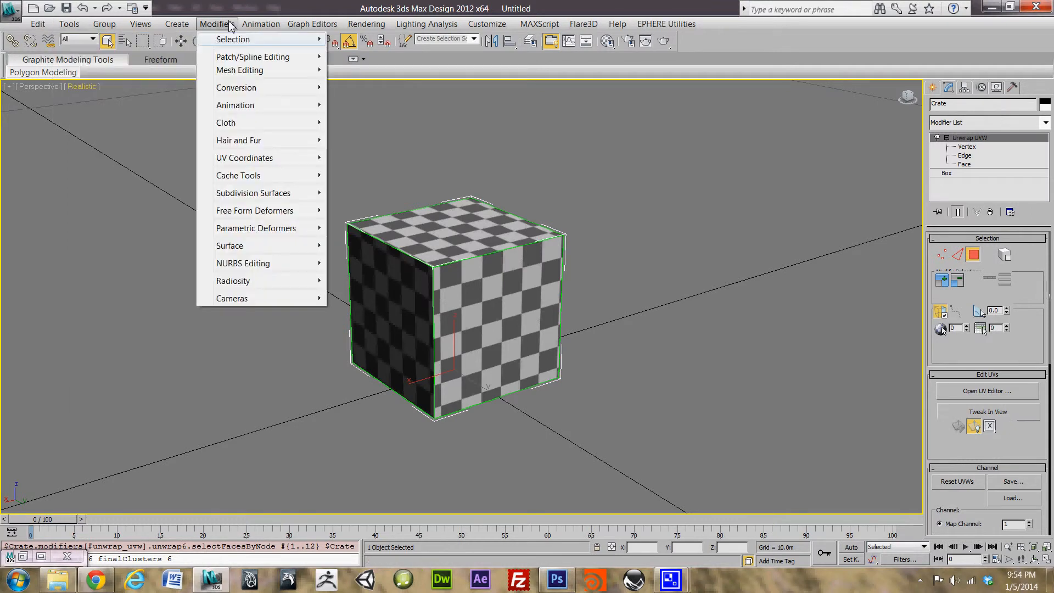
{"action": "mouse_move", "coordinate": [261, 27]}
{"action": "mouse_move", "coordinate": [312, 27]}
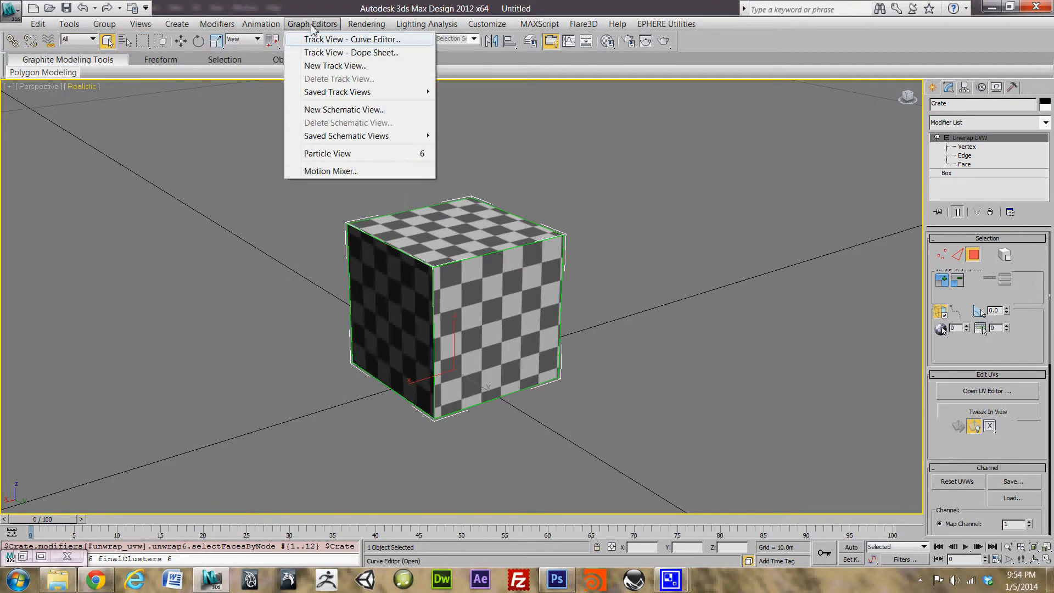
{"action": "mouse_move", "coordinate": [365, 29]}
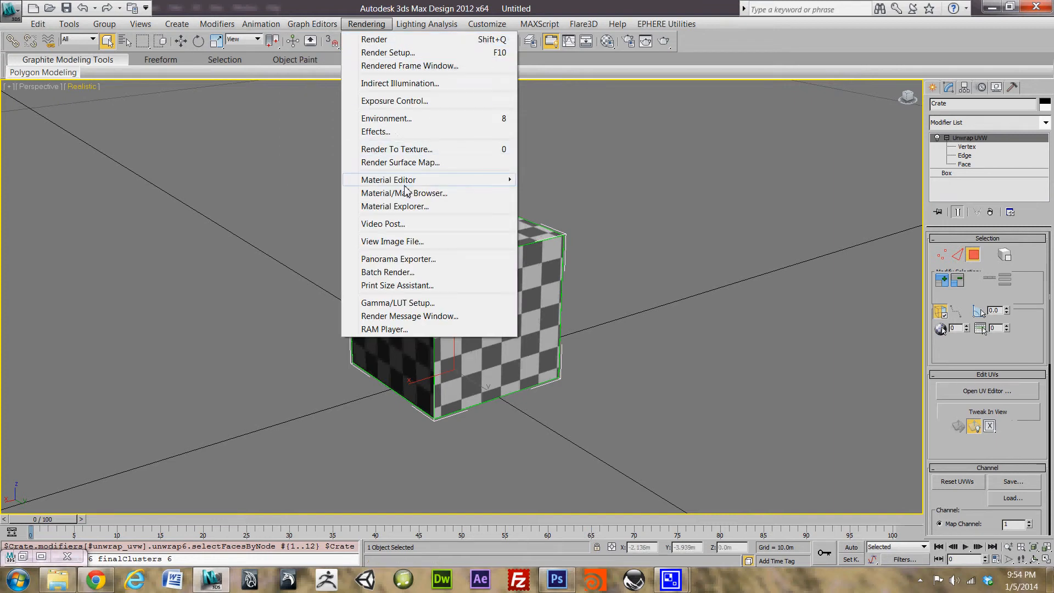
{"action": "mouse_move", "coordinate": [420, 184]}
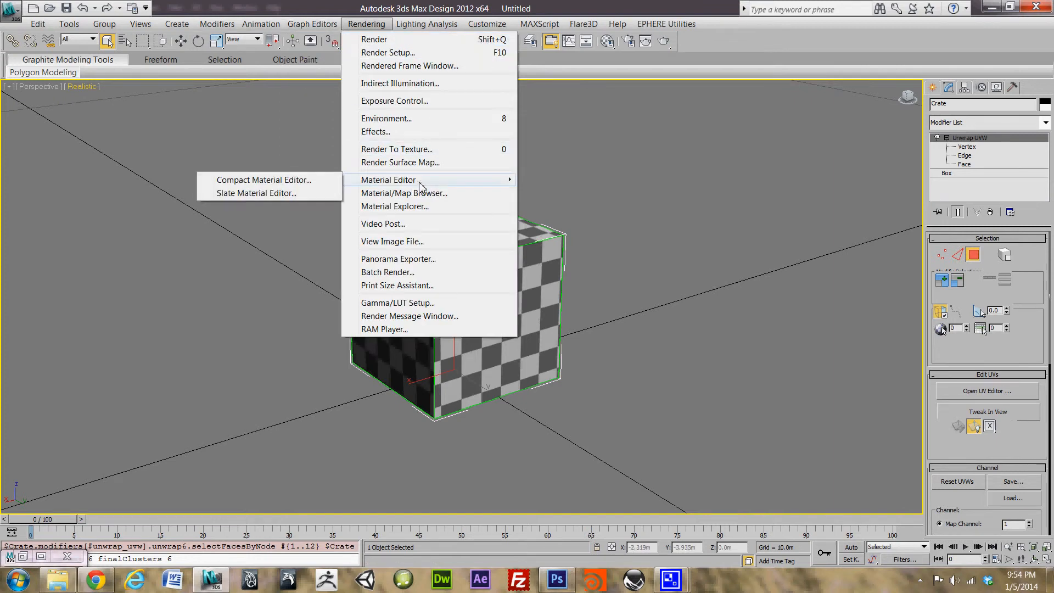
{"action": "left_click", "coordinate": [279, 182]}
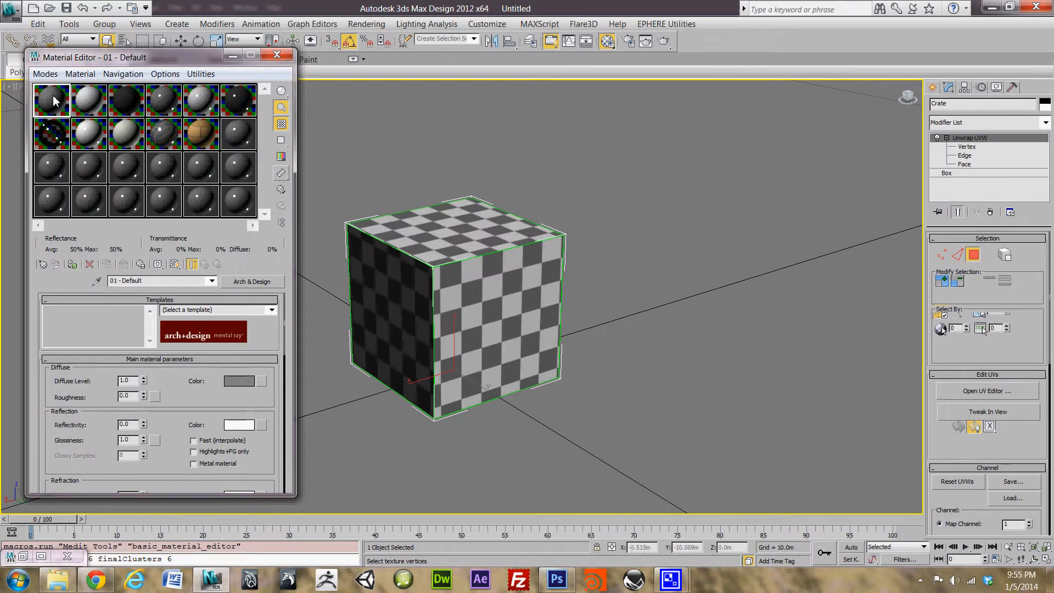
Step: Name the first sample material Crate_Mat and bring up the Material/Map Browser of material types
{"action": "left_click", "coordinate": [159, 281]}
{"action": "type", "text": "Crate"}
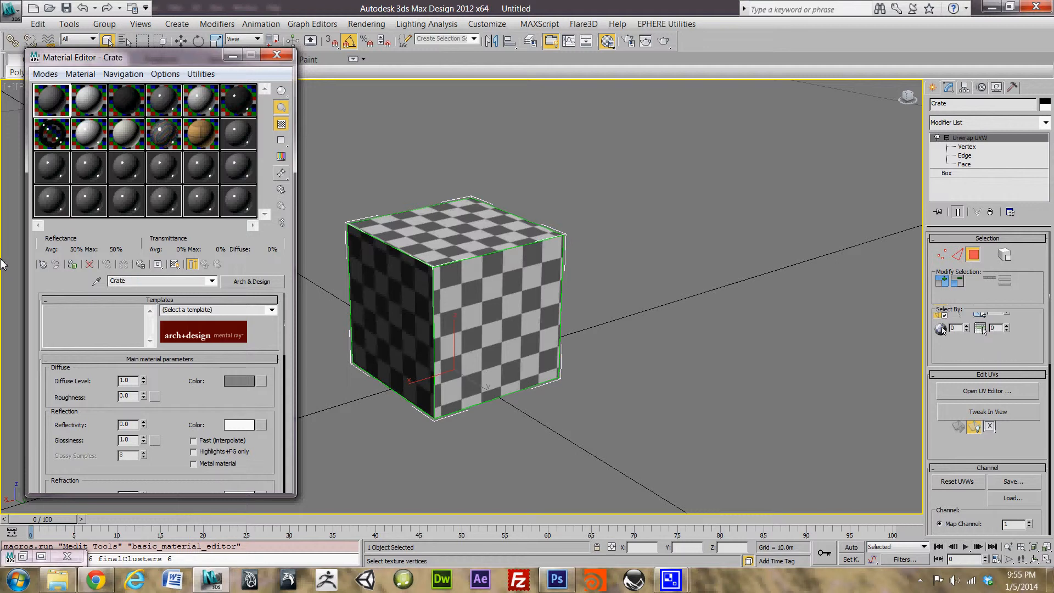
{"action": "type", "text": "_Mat"}
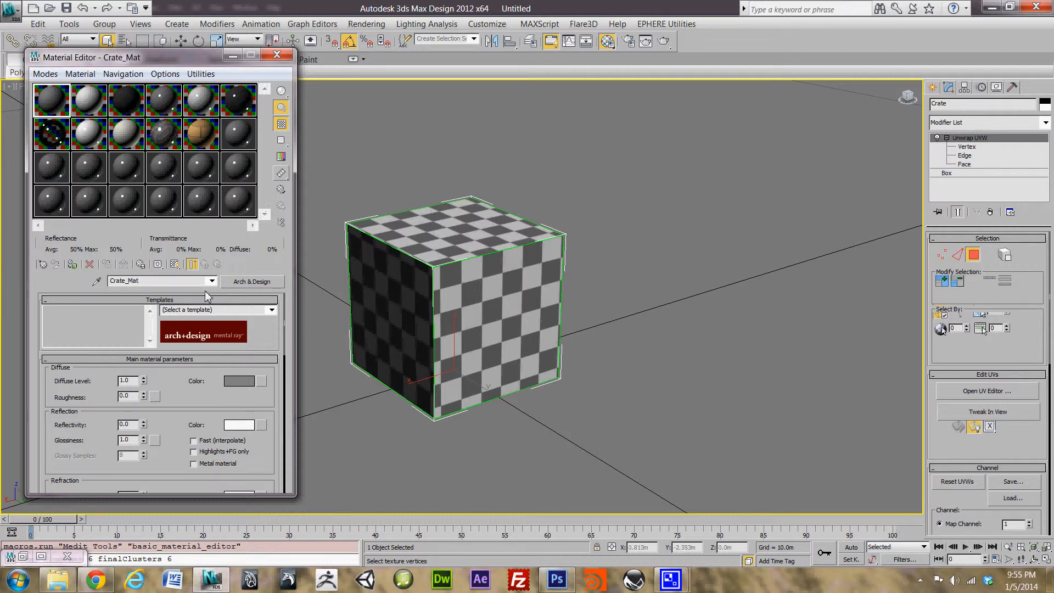
{"action": "left_click", "coordinate": [250, 283]}
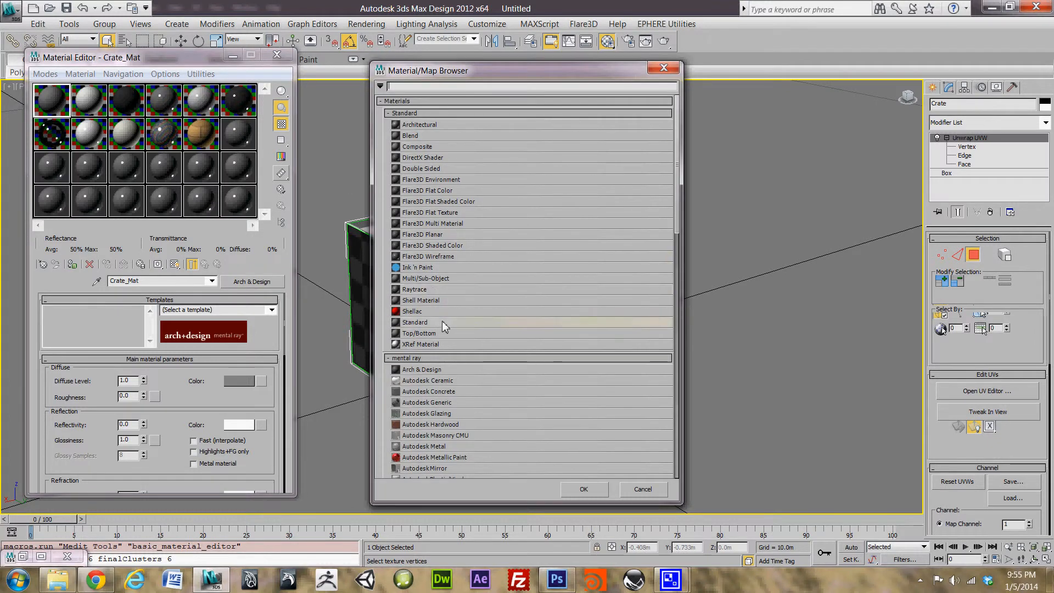
Step: Make Crate_Mat a Standard material and choose Bitmap as its Diffuse map
{"action": "left_click", "coordinate": [446, 323]}
{"action": "double_click", "coordinate": [446, 323]}
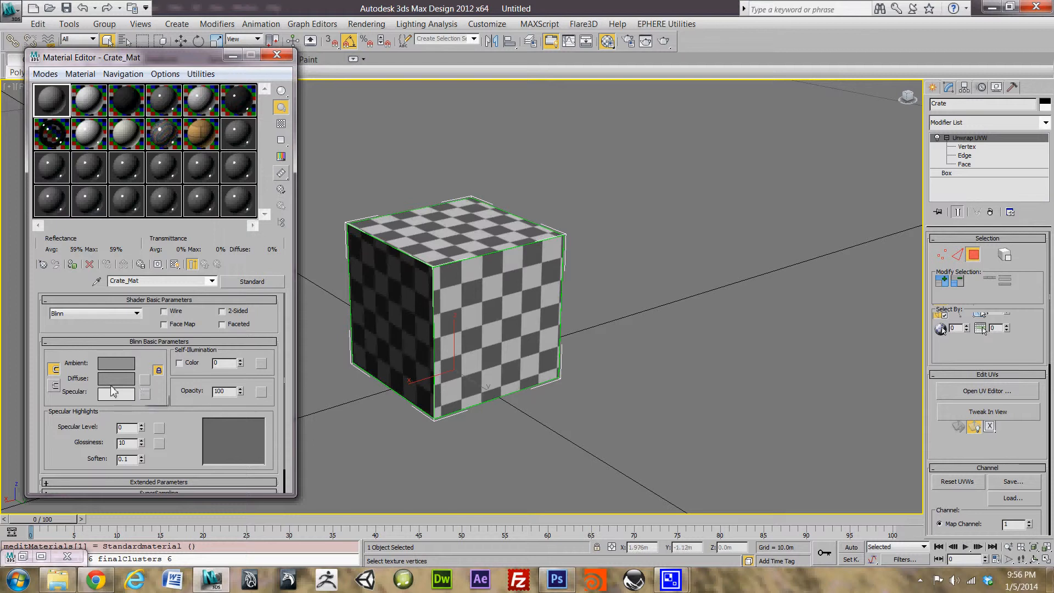
{"action": "left_click", "coordinate": [145, 380]}
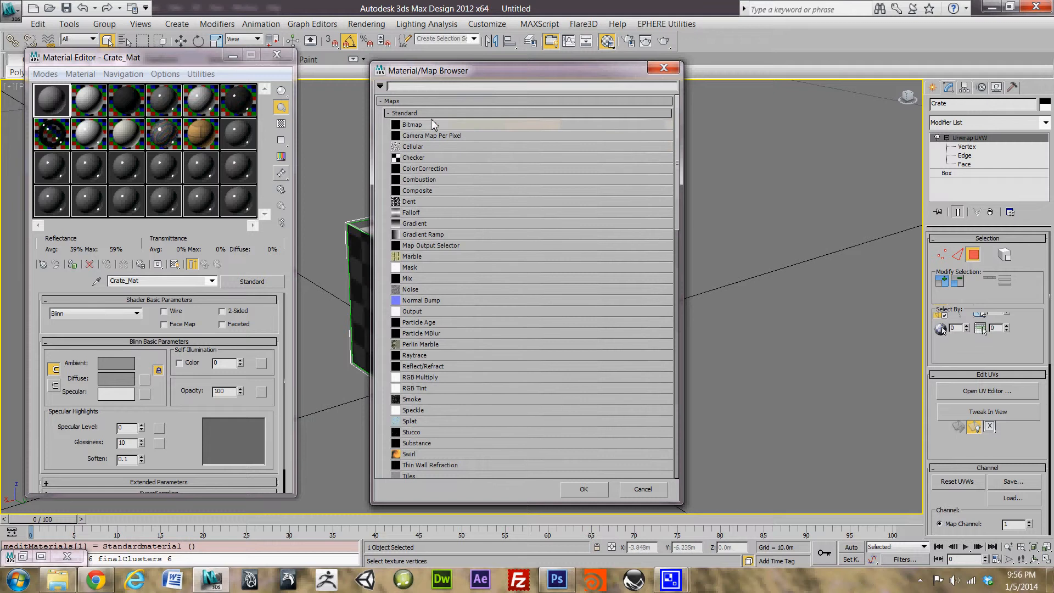
{"action": "left_click_drag", "start_coordinate": [455, 77], "coordinate": [289, 82]}
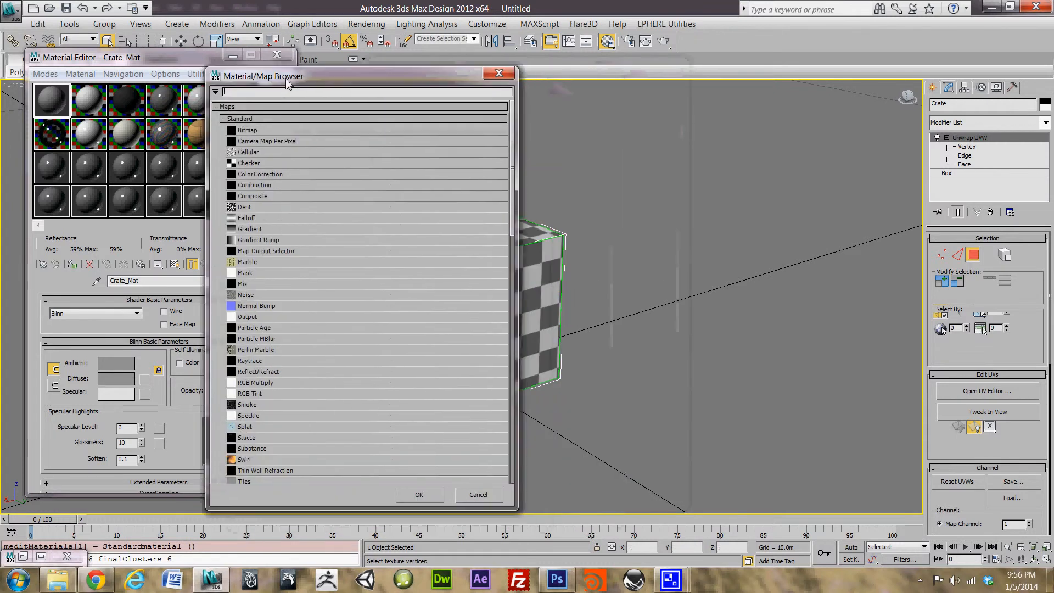
{"action": "double_click", "coordinate": [283, 134]}
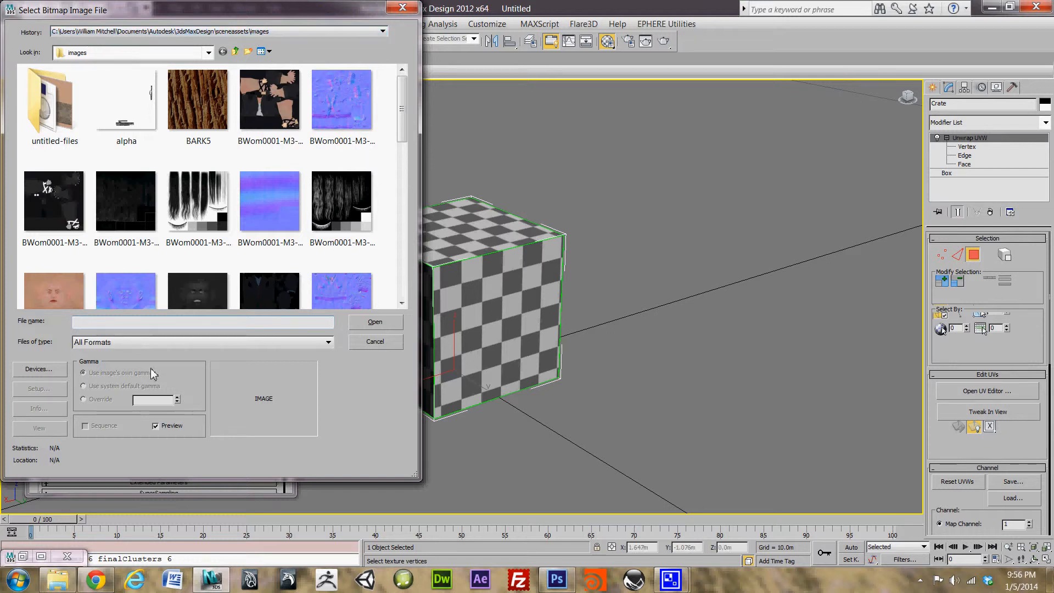
Step: In Explorer, open the Crate_LP_Tut Textures folder, copy its full path, and minimize the window
{"action": "left_click", "coordinate": [57, 580]}
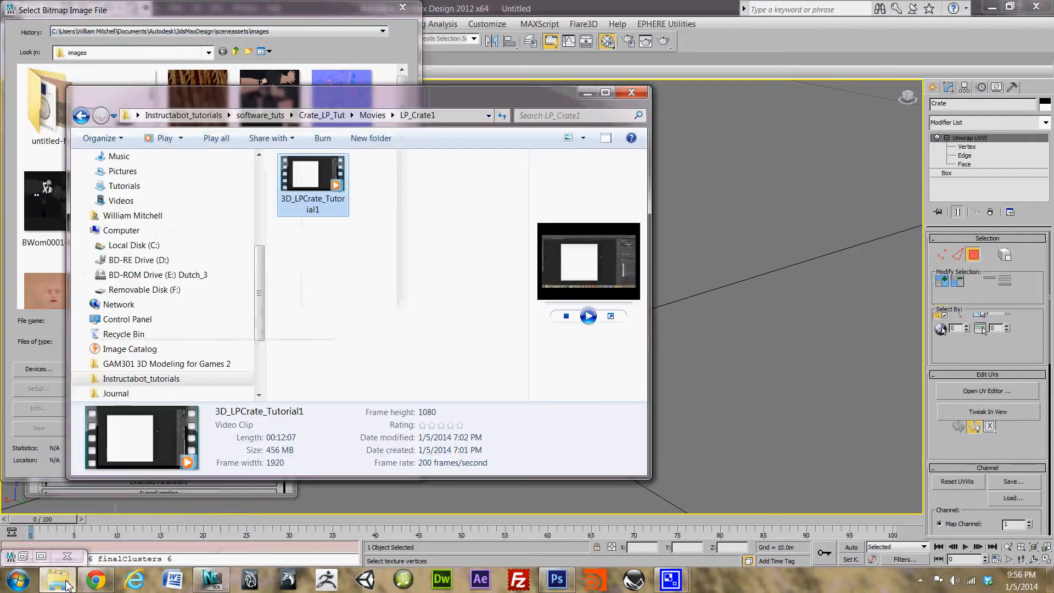
{"action": "left_click", "coordinate": [81, 118]}
{"action": "left_click", "coordinate": [81, 118]}
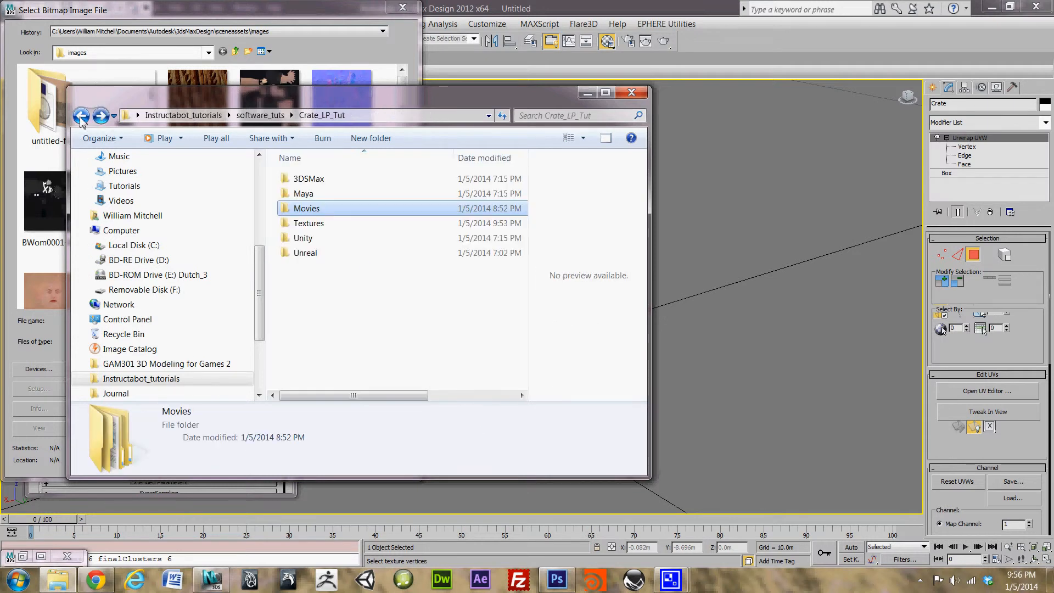
{"action": "double_click", "coordinate": [319, 225]}
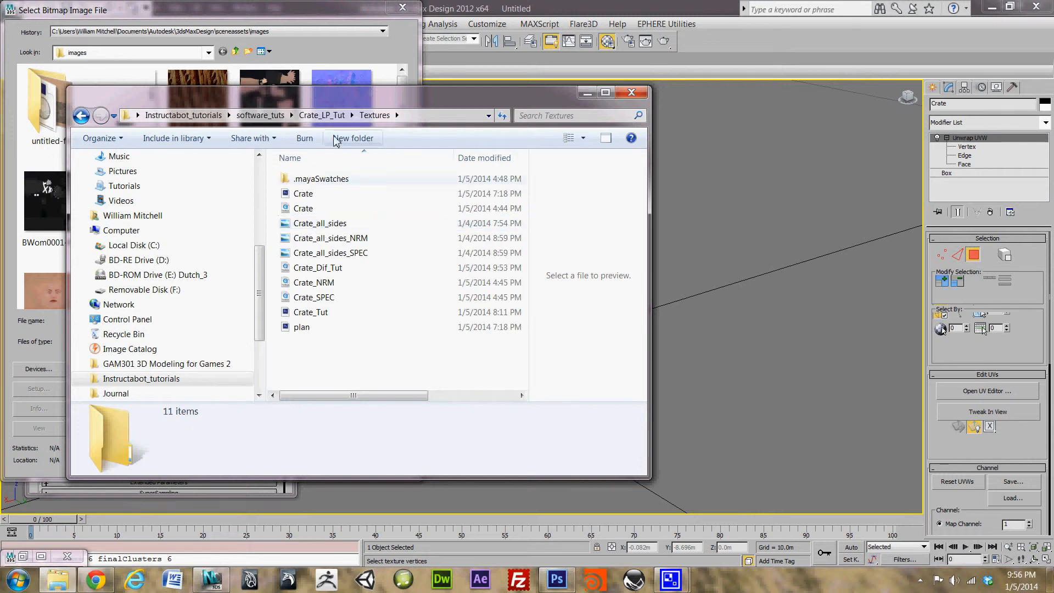
{"action": "left_click", "coordinate": [442, 117]}
{"action": "key", "text": "ctrl+c"}
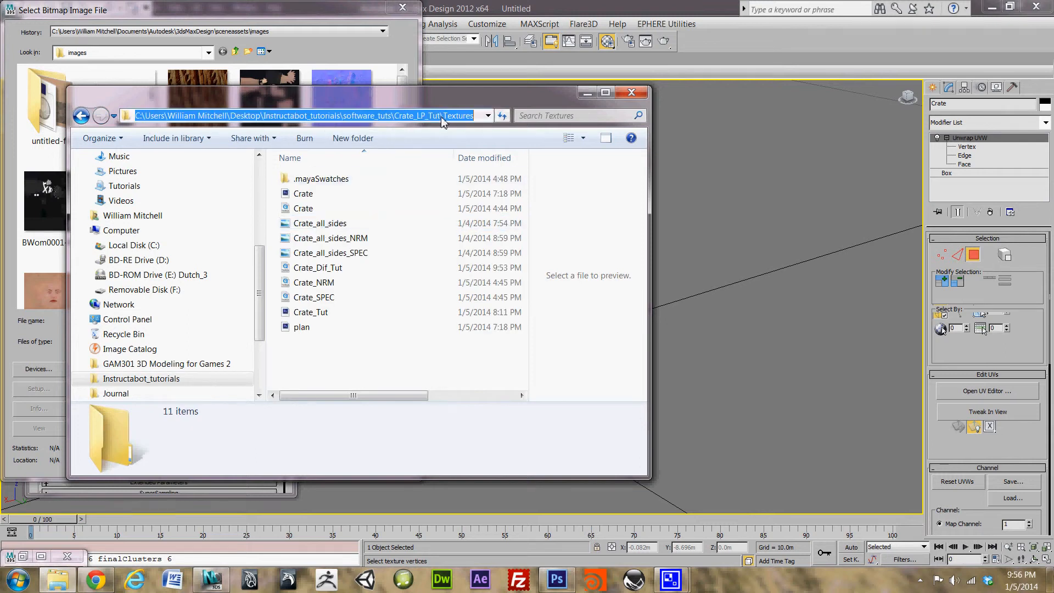
{"action": "left_click", "coordinate": [587, 92]}
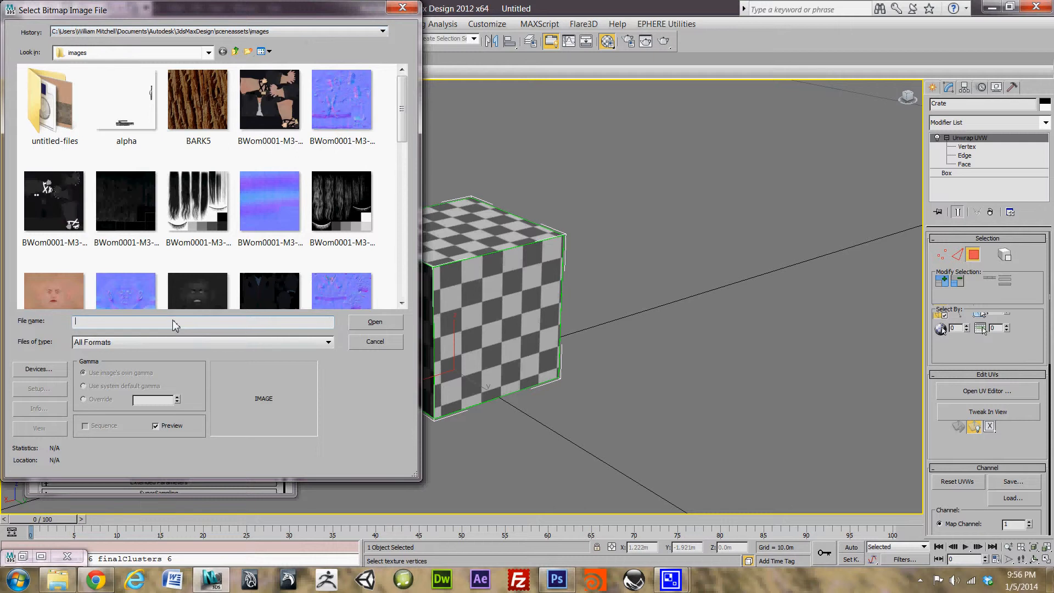
Step: Paste the Textures folder path and load Crate_Dif_Tut.tga as Crate_Mat's diffuse bitmap
{"action": "key", "text": "ctrl+v"}
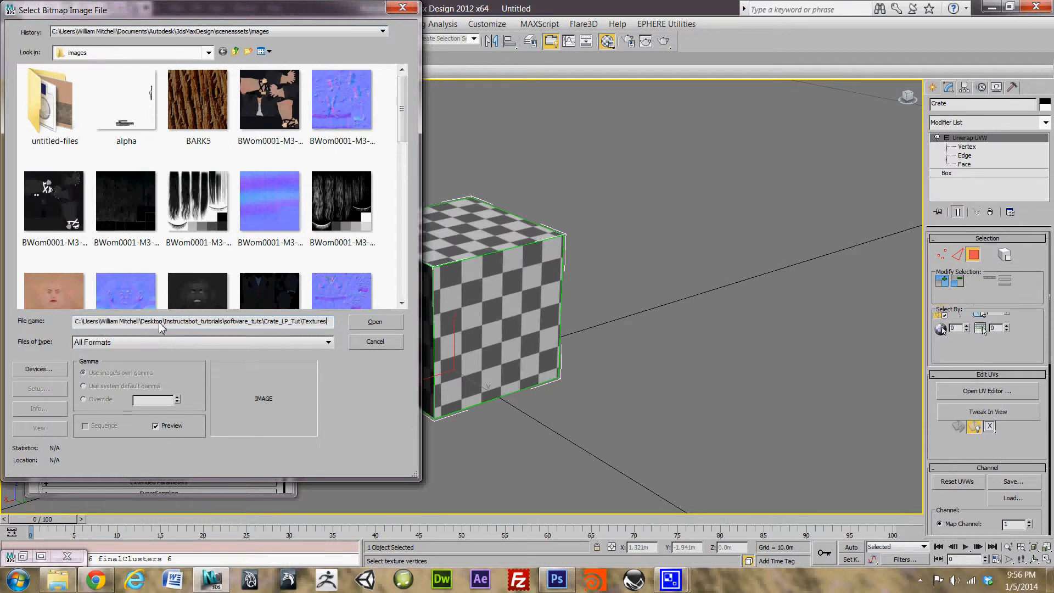
{"action": "key", "text": "Return"}
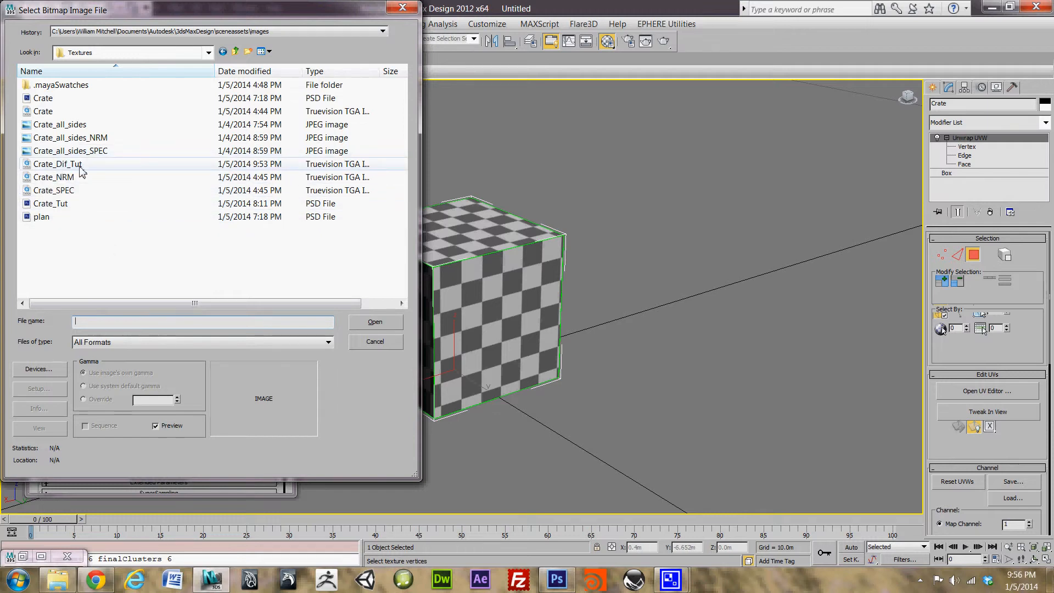
{"action": "left_click", "coordinate": [52, 167]}
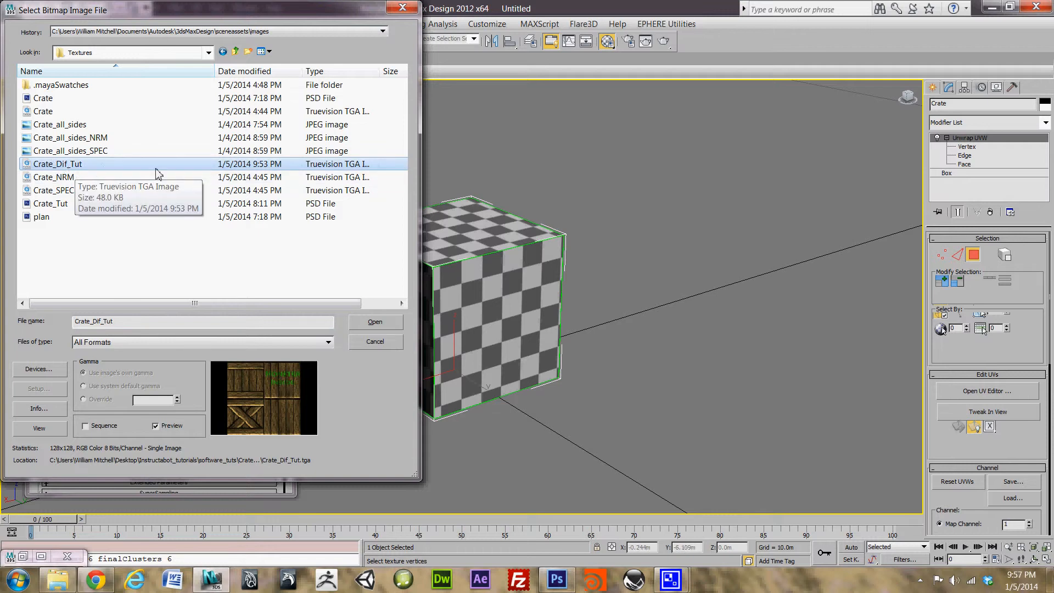
{"action": "left_click", "coordinate": [387, 321]}
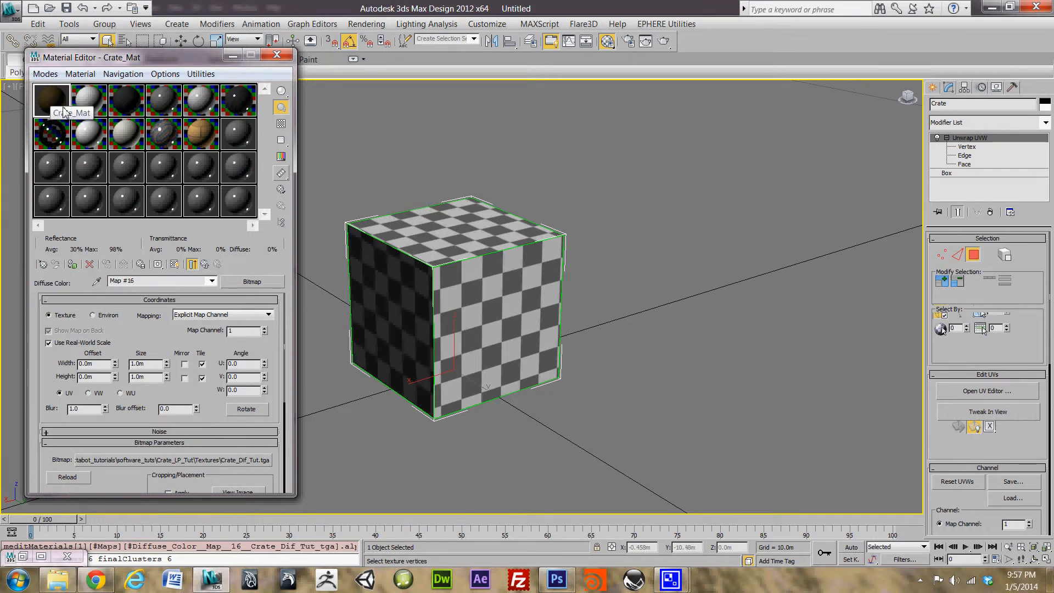
{"action": "left_click", "coordinate": [212, 282]}
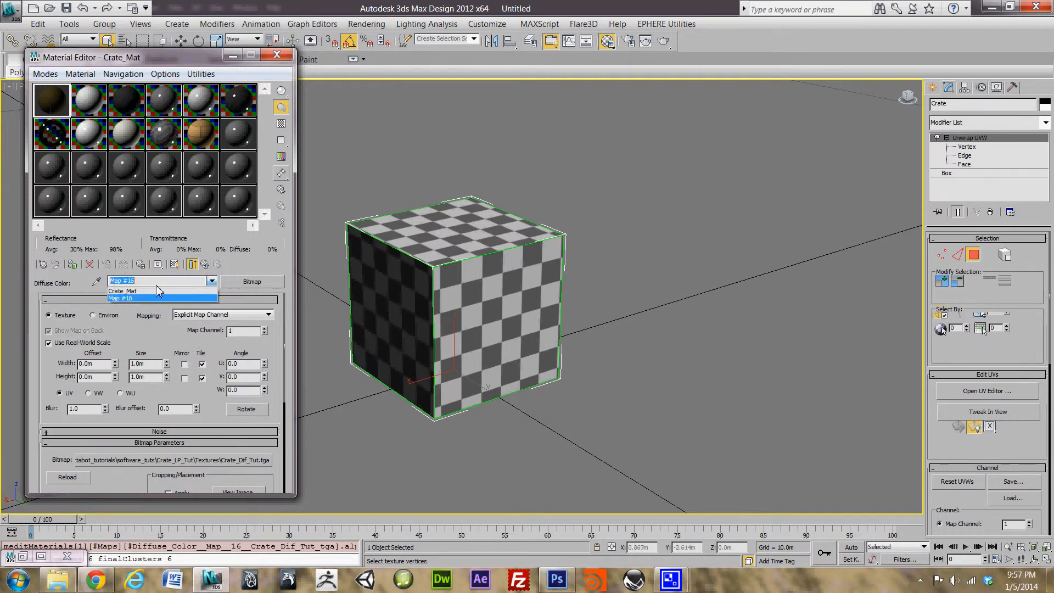
Step: Return to Crate_Mat's top level and drag its sample sphere onto the crate box
{"action": "left_click", "coordinate": [118, 298]}
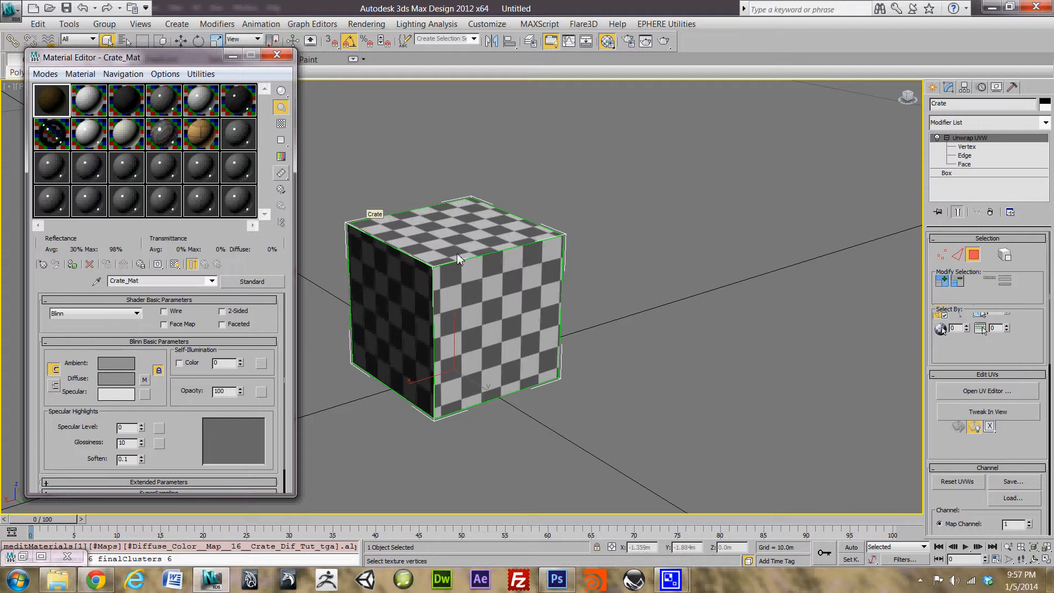
{"action": "left_click_drag", "start_coordinate": [457, 253], "coordinate": [457, 252]}
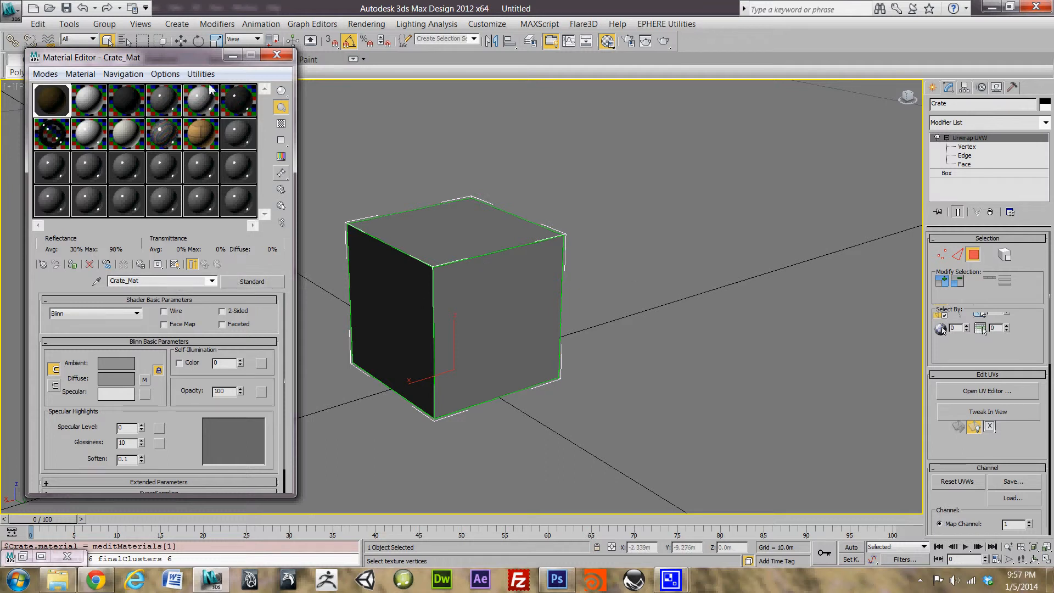
Step: Turn on Show Shaded Material in Viewport for Crate_Mat, then minimize the Material Editor
{"action": "left_click_drag", "start_coordinate": [204, 65], "coordinate": [223, 85]}
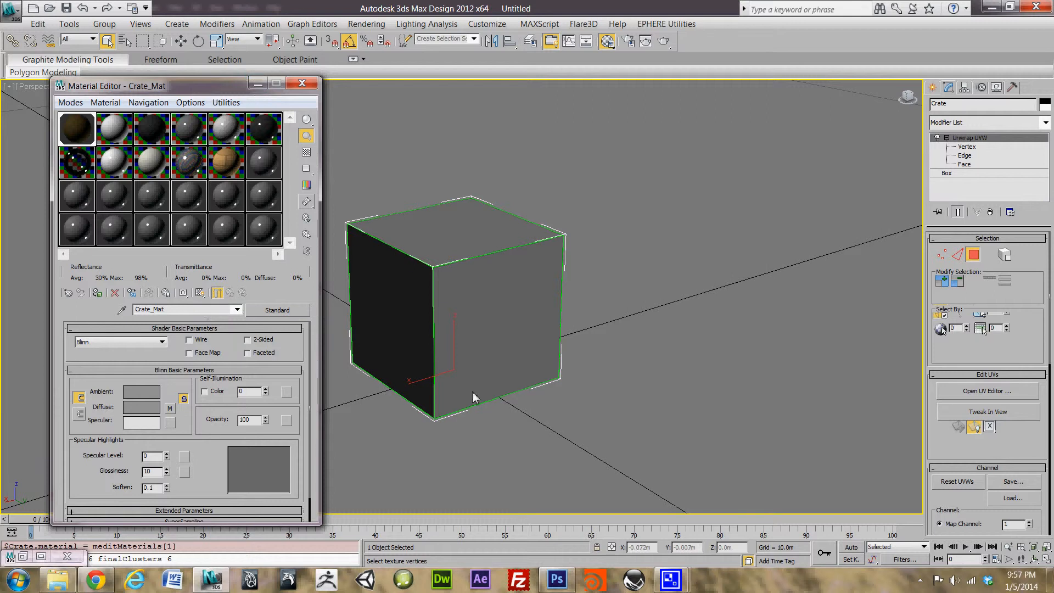
{"action": "left_click", "coordinate": [199, 293]}
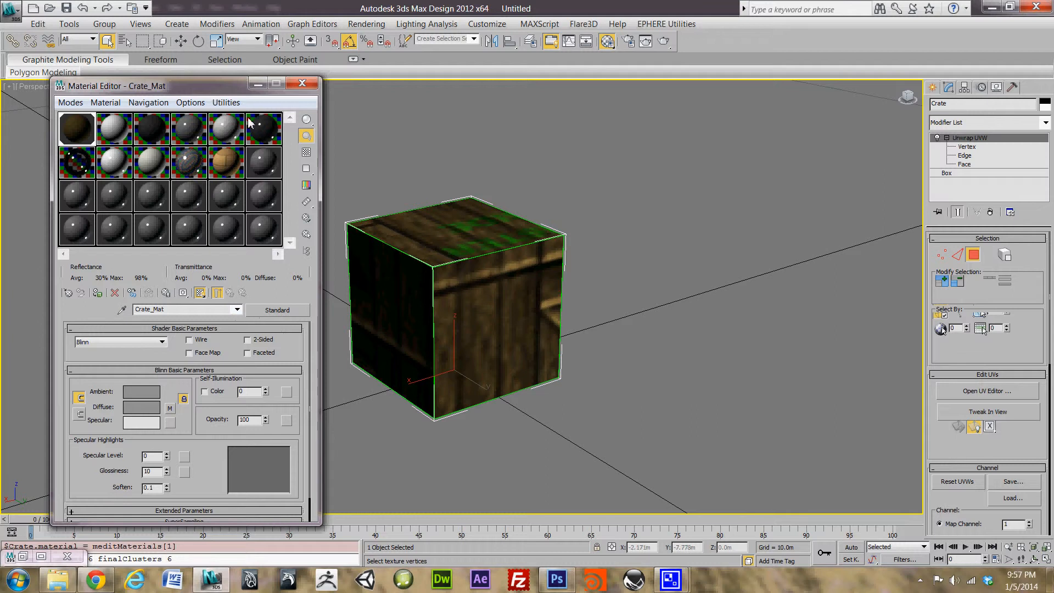
{"action": "left_click_drag", "start_coordinate": [214, 86], "coordinate": [250, 92]}
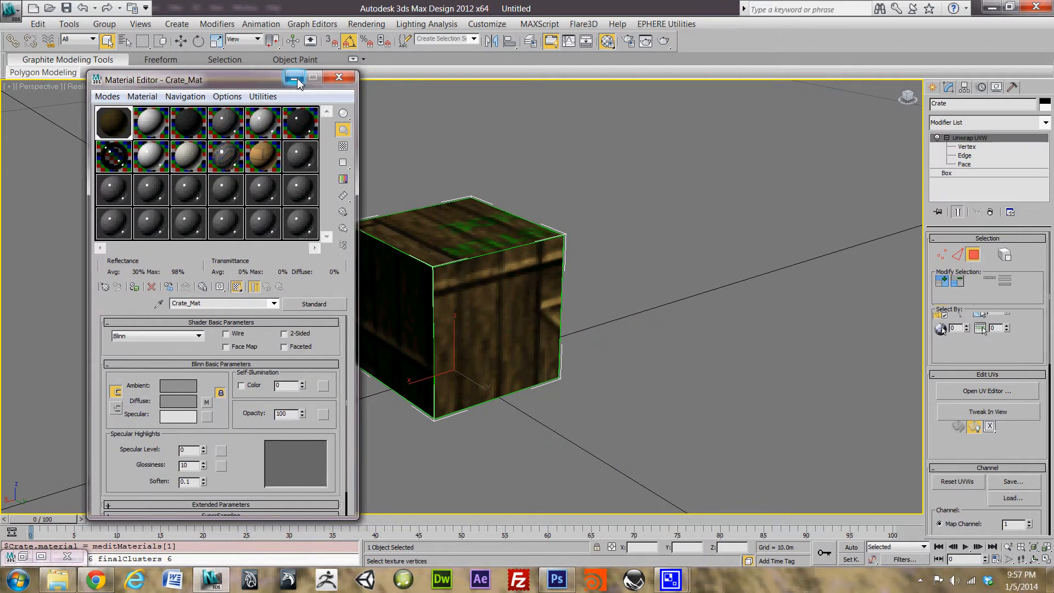
{"action": "left_click", "coordinate": [294, 79]}
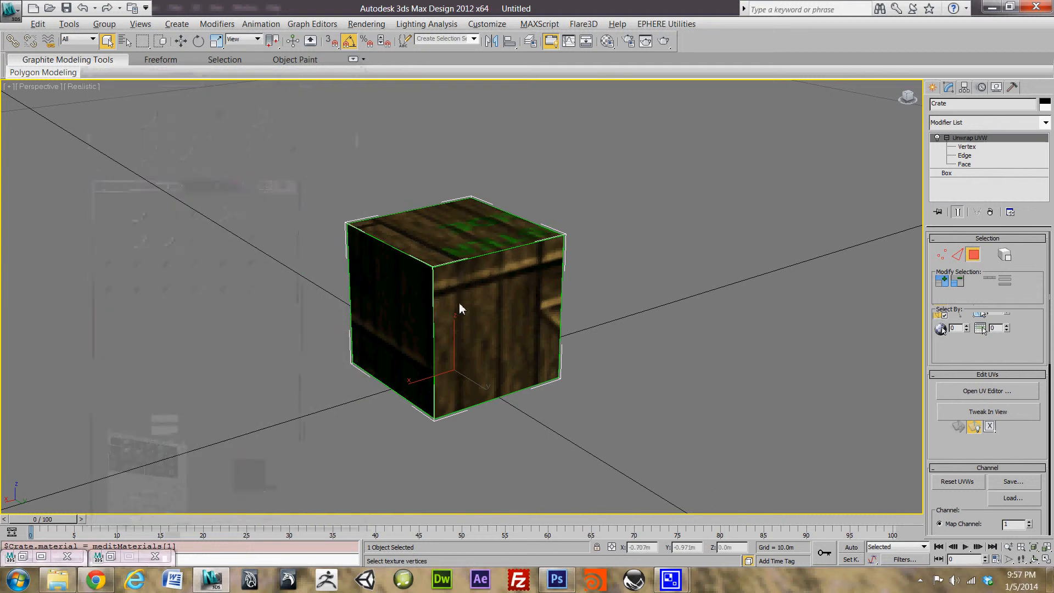
Step: Orbit around the textured crate, then open the Unwrap UVW modifier's UV editor
{"action": "middle_click_drag", "start_coordinate": [460, 308], "coordinate": [598, 295], "text": "alt"}
{"action": "middle_click_drag", "start_coordinate": [637, 256], "coordinate": [413, 327], "text": "alt"}
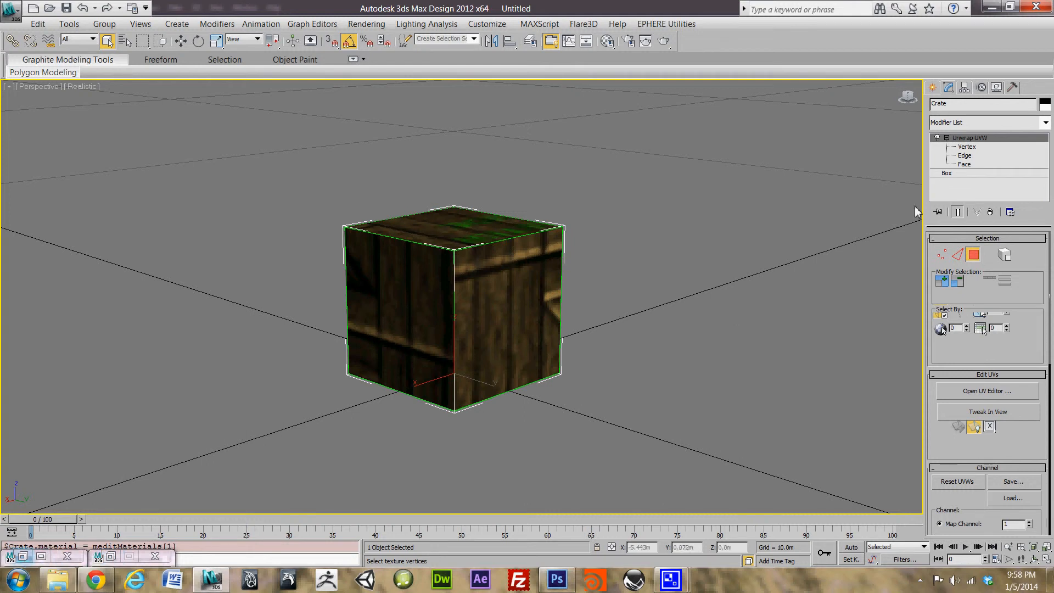
{"action": "left_click", "coordinate": [1012, 164]}
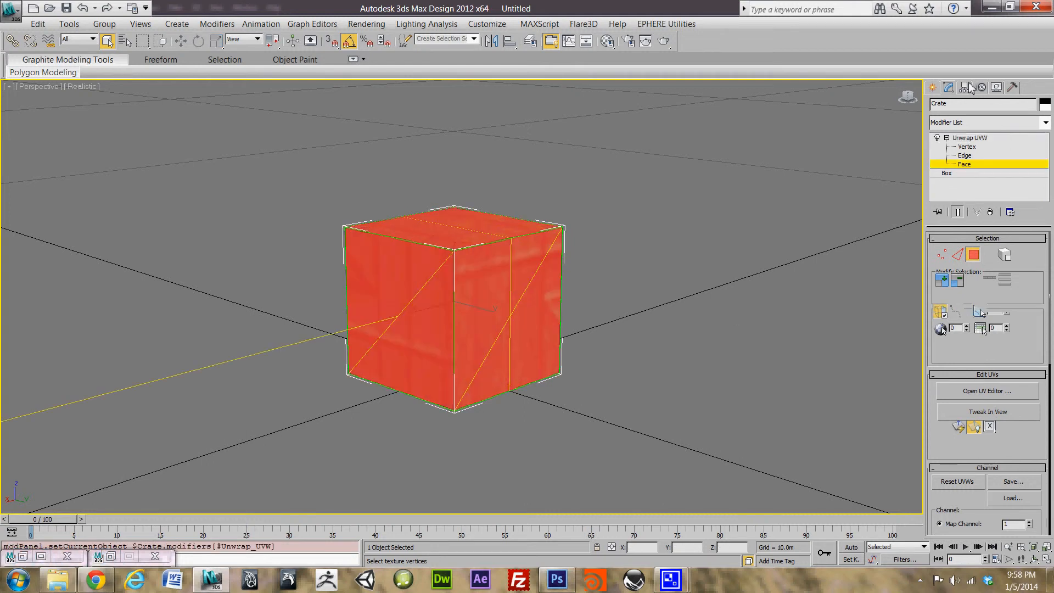
{"action": "left_click", "coordinate": [970, 138]}
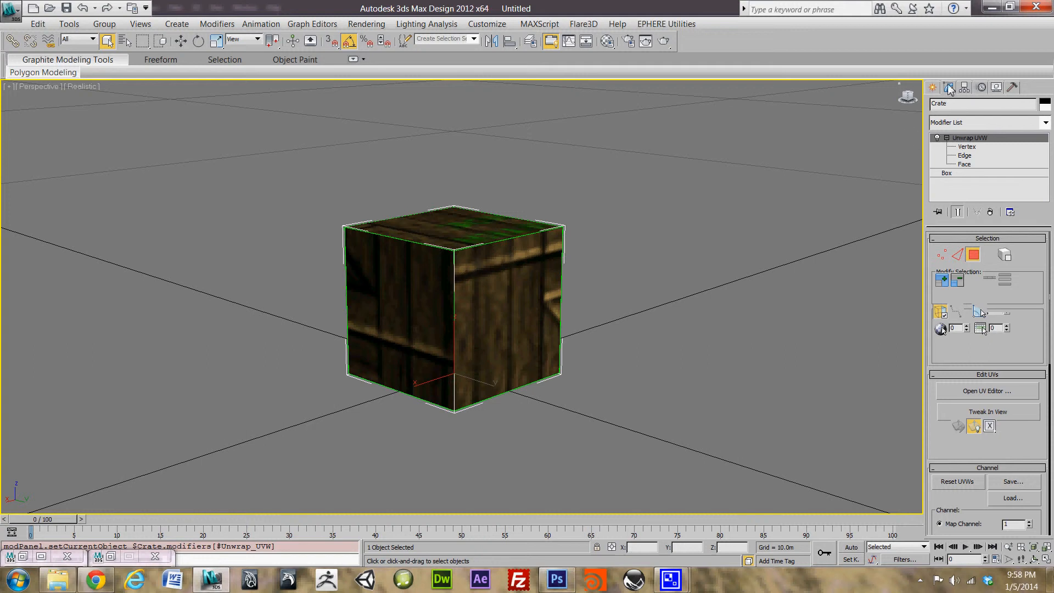
{"action": "left_click", "coordinate": [988, 390]}
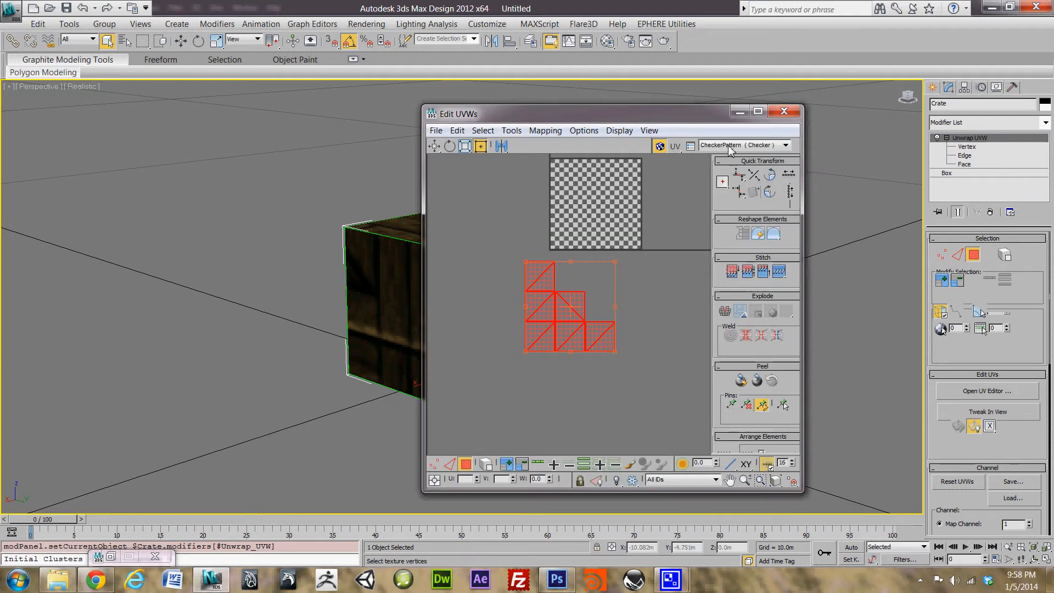
Step: Set the Edit UVWs background to Map #16, the Crate_Dif_Tut.tga texture, via Pick Texture
{"action": "left_click", "coordinate": [753, 146]}
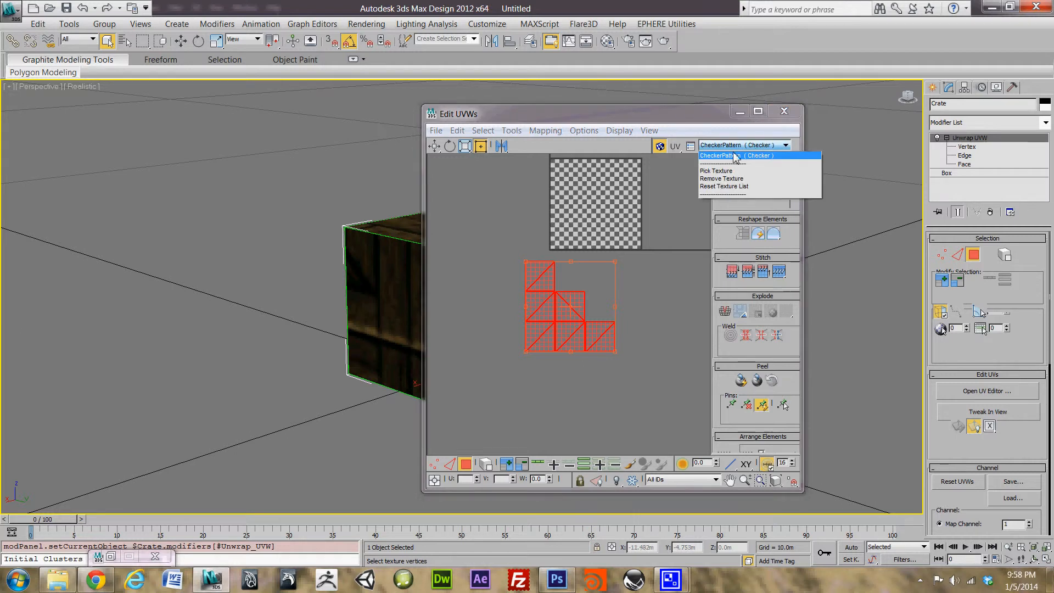
{"action": "left_click", "coordinate": [733, 175]}
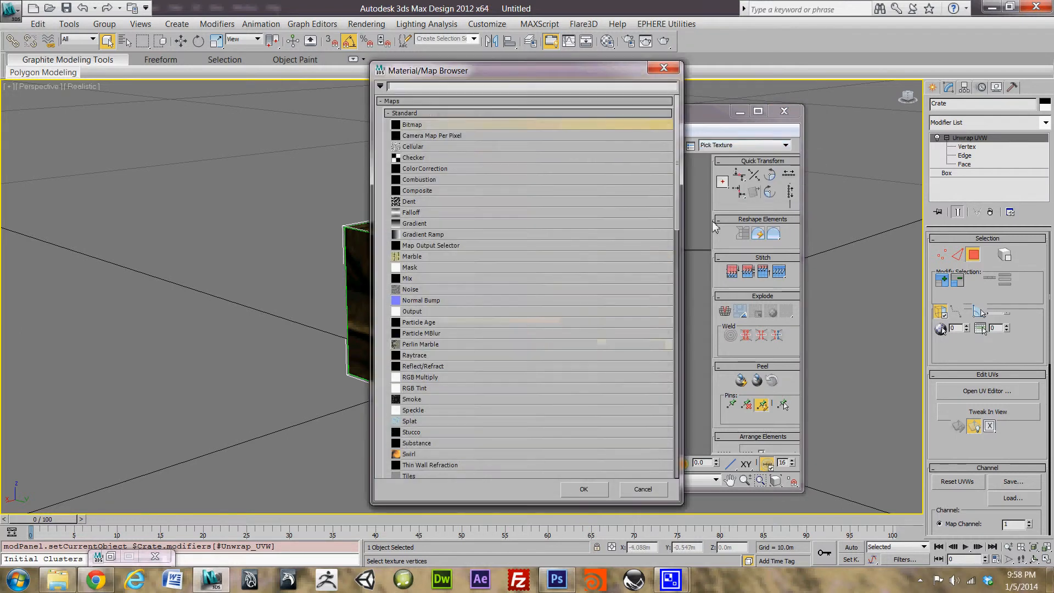
{"action": "left_click_drag", "start_coordinate": [677, 121], "coordinate": [684, 380]}
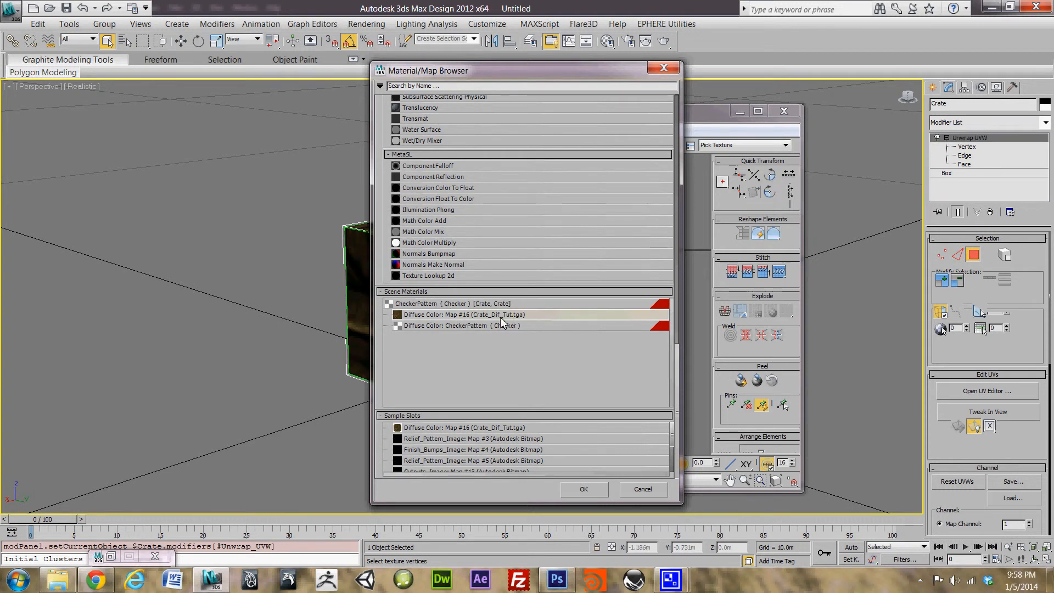
{"action": "double_click", "coordinate": [513, 317]}
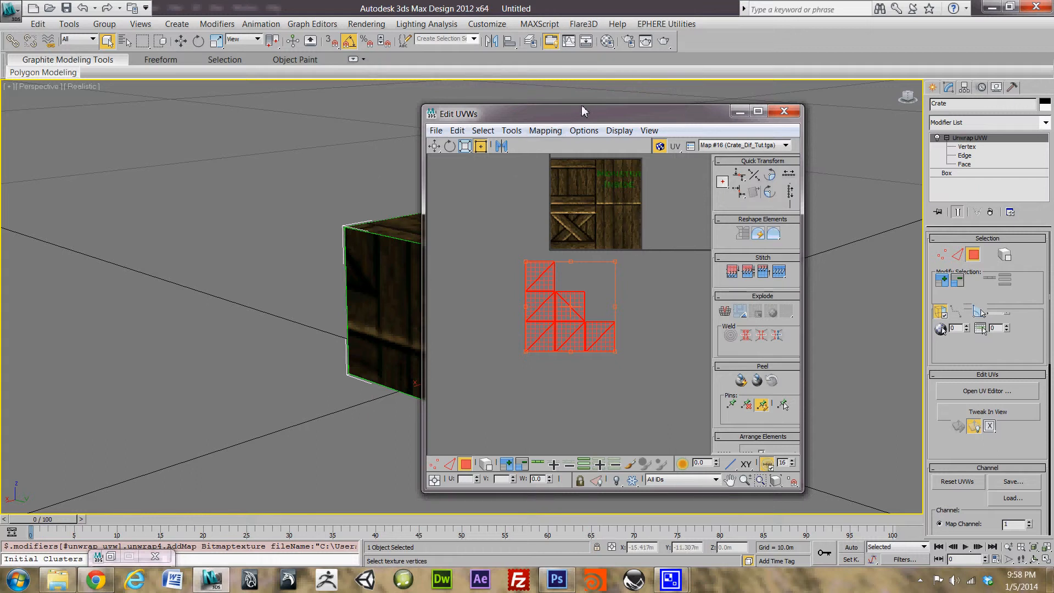
Step: Move the UV editor window left and frame the crate texture and UV shell
{"action": "left_click_drag", "start_coordinate": [546, 114], "coordinate": [343, 113]}
{"action": "scroll", "coordinate": [417, 220], "scroll_direction": "up", "scroll_amount": 5}
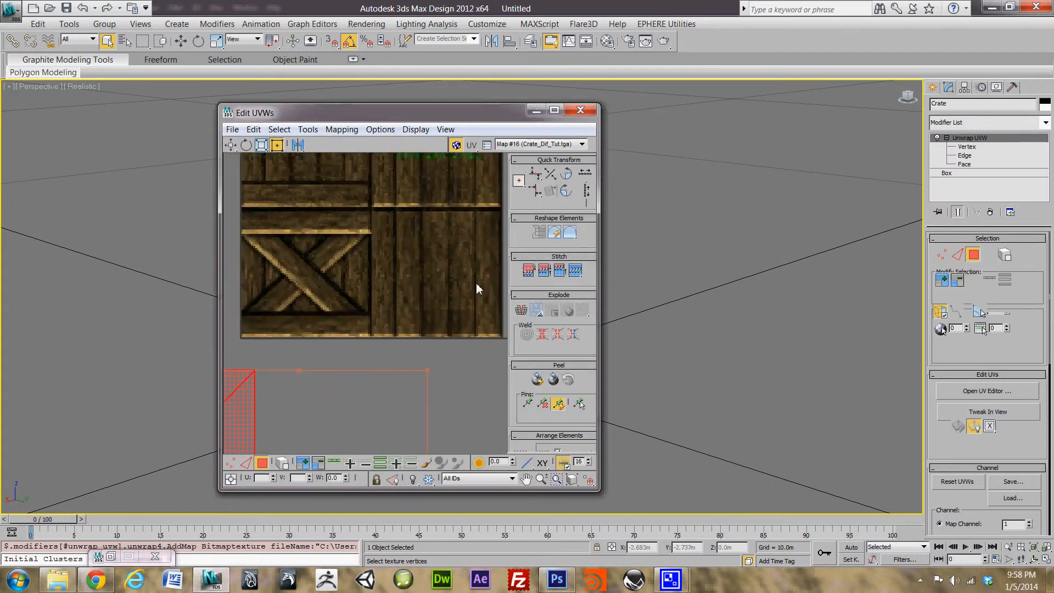
{"action": "middle_click_drag", "start_coordinate": [367, 361], "coordinate": [449, 346]}
{"action": "scroll", "coordinate": [440, 340], "scroll_direction": "down", "scroll_amount": 2}
{"action": "scroll", "coordinate": [437, 338], "scroll_direction": "up", "scroll_amount": 1}
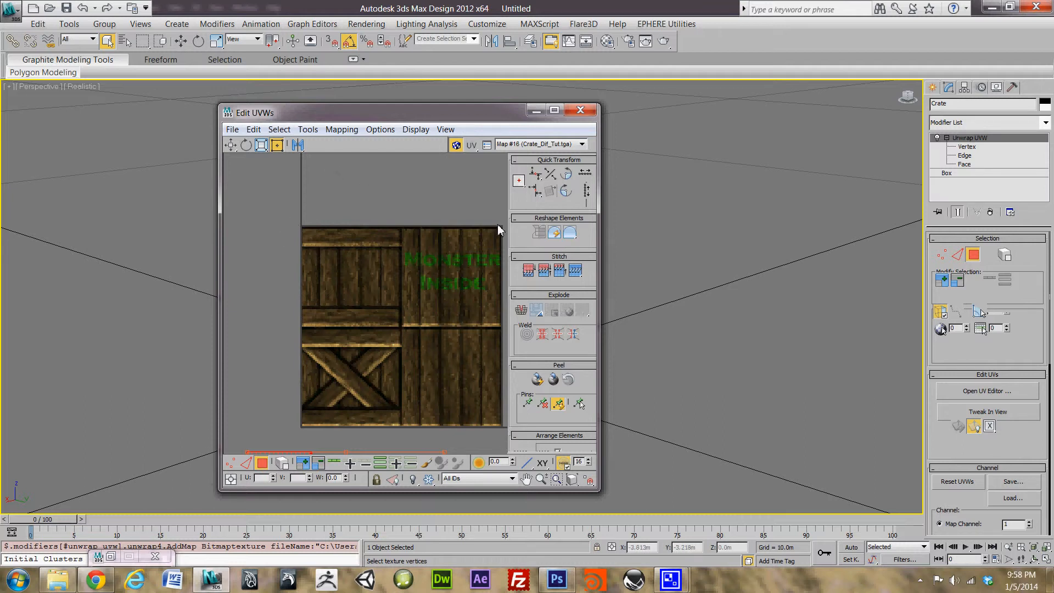
{"action": "scroll", "coordinate": [305, 386], "scroll_direction": "down", "scroll_amount": 4}
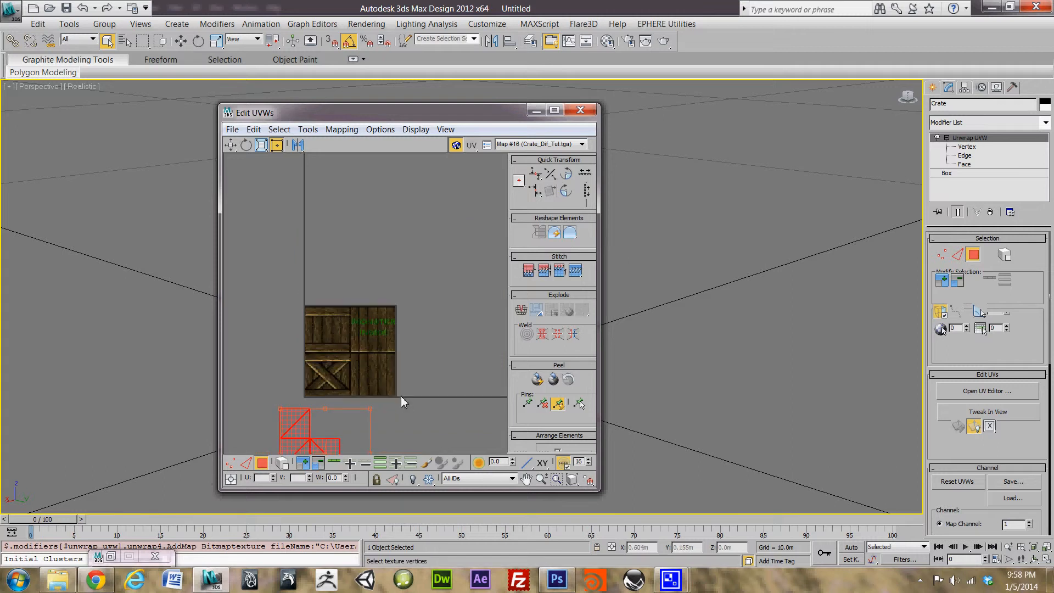
{"action": "middle_click_drag", "start_coordinate": [401, 397], "coordinate": [403, 249]}
{"action": "scroll", "coordinate": [348, 266], "scroll_direction": "up", "scroll_amount": 4}
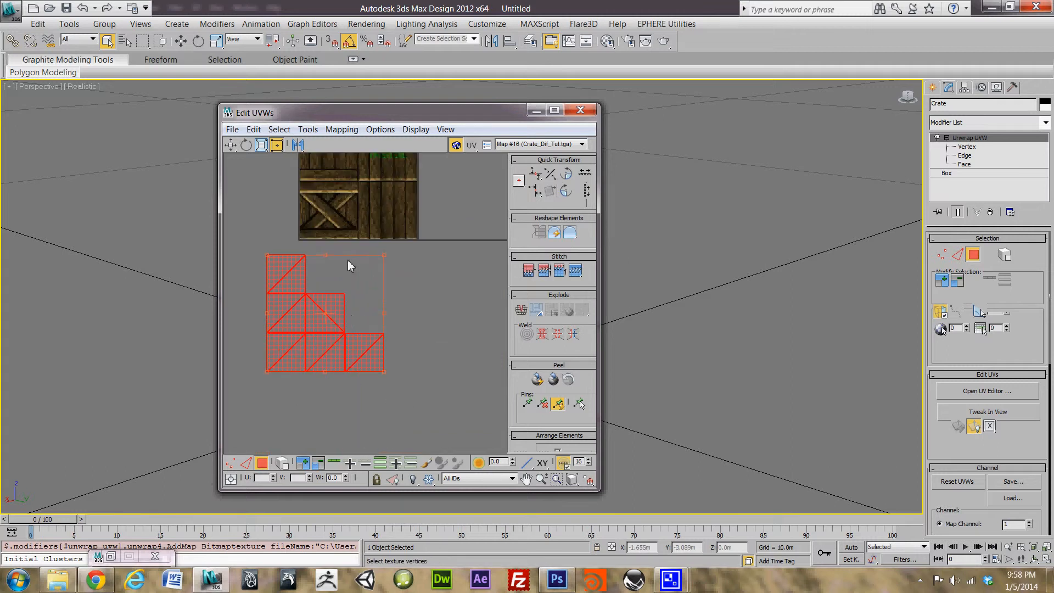
{"action": "middle_click_drag", "start_coordinate": [356, 248], "coordinate": [403, 269]}
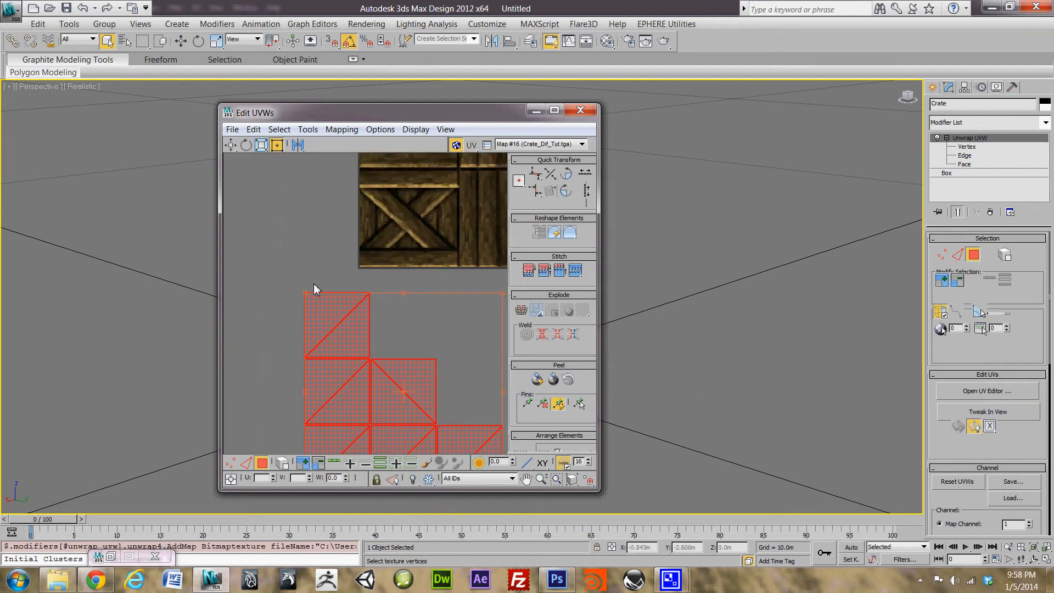
{"action": "scroll", "coordinate": [299, 330], "scroll_direction": "down", "scroll_amount": 3}
{"action": "scroll", "coordinate": [306, 335], "scroll_direction": "up", "scroll_amount": 3}
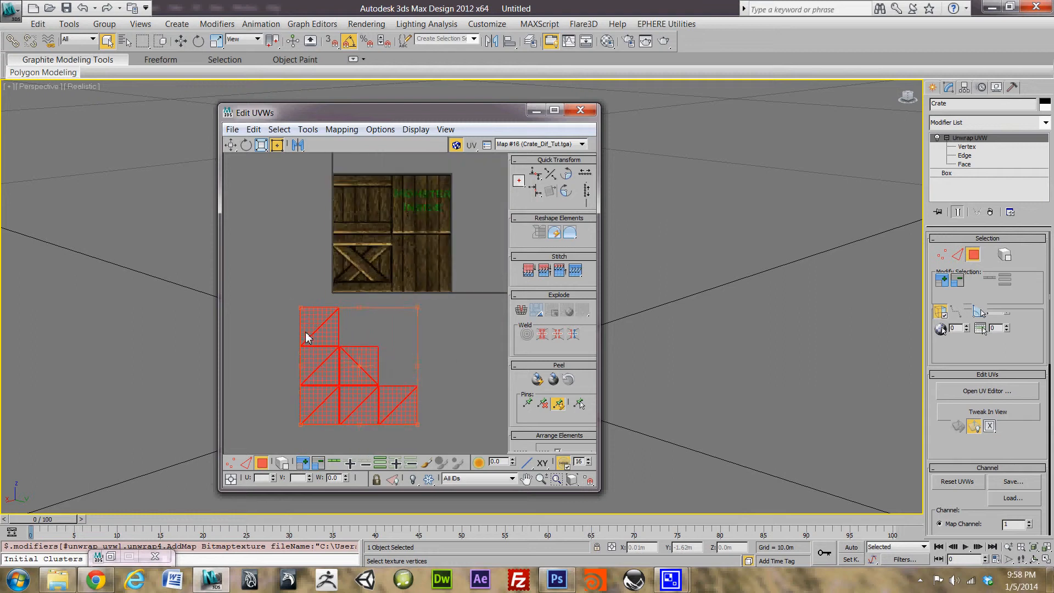
{"action": "middle_click_drag", "start_coordinate": [419, 236], "coordinate": [320, 305]}
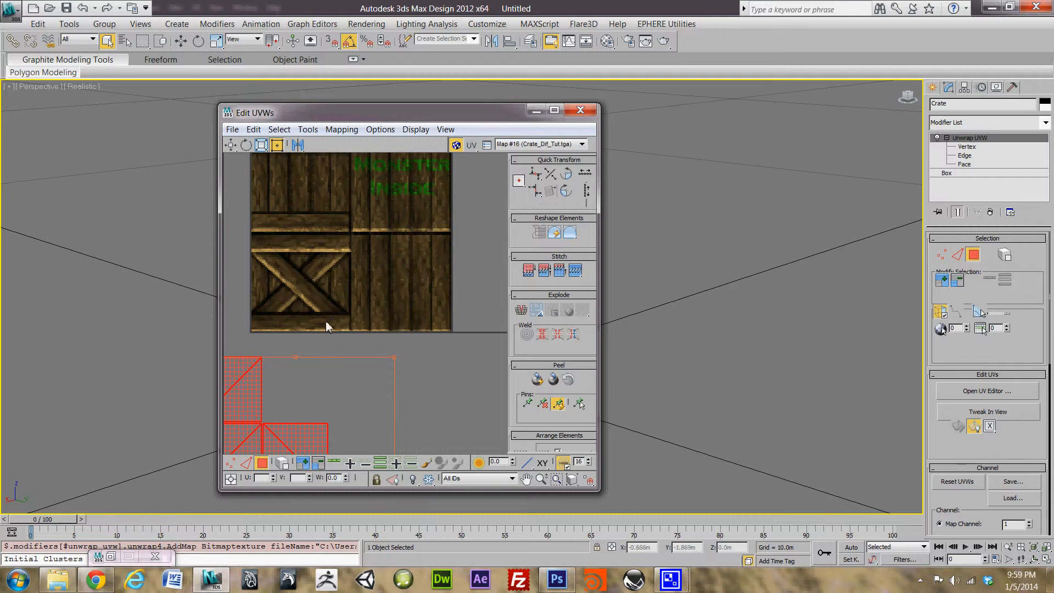
{"action": "scroll", "coordinate": [332, 375], "scroll_direction": "down", "scroll_amount": 5}
Step: Drag the unfolded UV shell up onto the texture's right edge
{"action": "left_click_drag", "start_coordinate": [367, 386], "coordinate": [447, 278]}
{"action": "scroll", "coordinate": [362, 366], "scroll_direction": "up", "scroll_amount": 5}
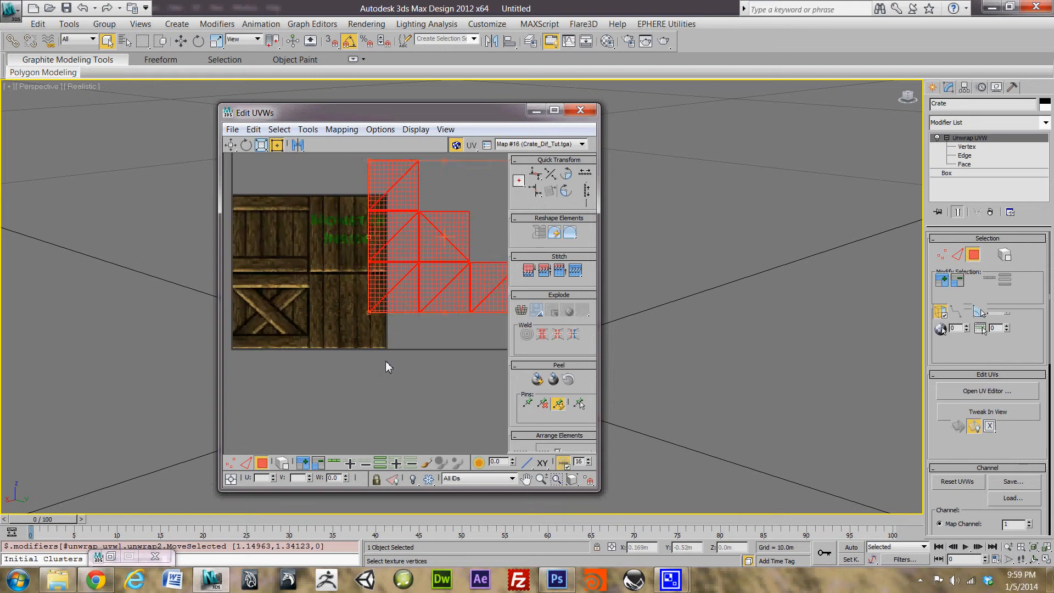
{"action": "middle_click_drag", "start_coordinate": [343, 321], "coordinate": [412, 368]}
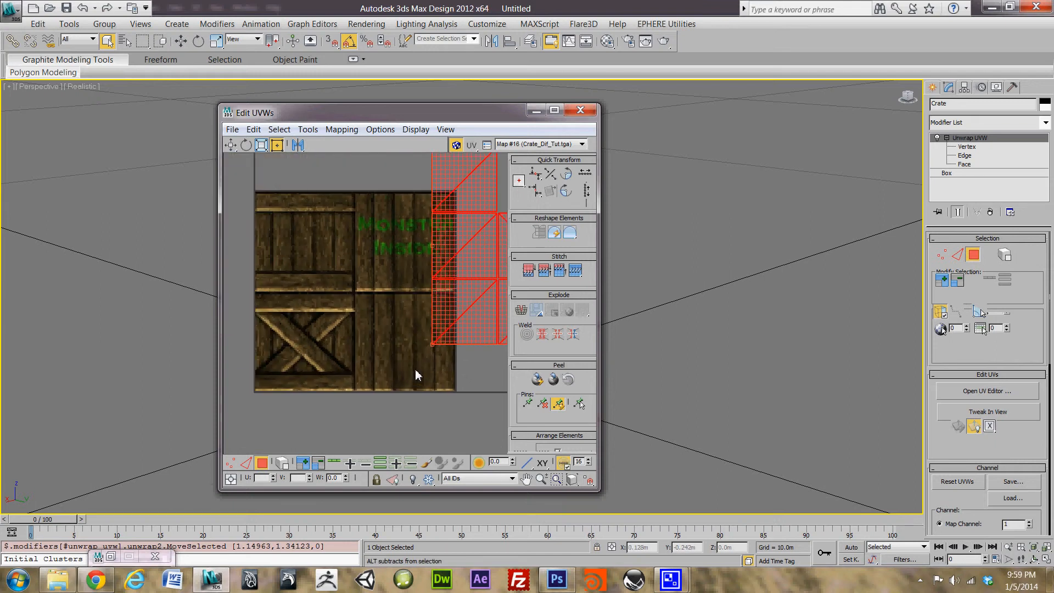
Step: Box-select a single UV face and move it onto the X-braced panel
{"action": "left_click_drag", "start_coordinate": [474, 368], "coordinate": [406, 318]}
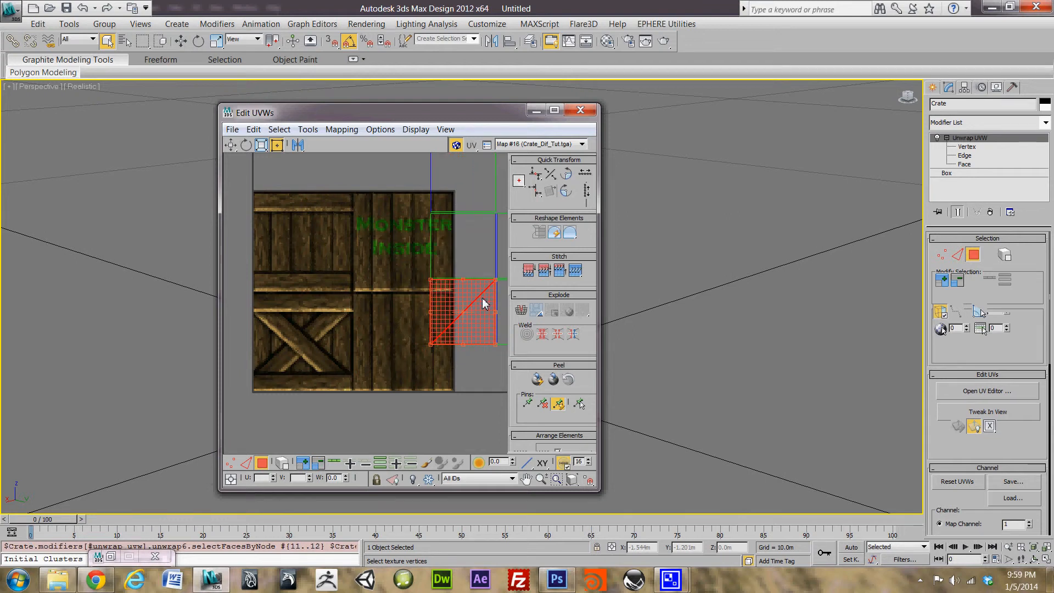
{"action": "left_click_drag", "start_coordinate": [415, 119], "coordinate": [727, 103]}
{"action": "middle_click_drag", "start_coordinate": [692, 259], "coordinate": [668, 305]}
{"action": "scroll", "coordinate": [667, 305], "scroll_direction": "down", "scroll_amount": 3}
{"action": "scroll", "coordinate": [668, 305], "scroll_direction": "up", "scroll_amount": 5}
{"action": "scroll", "coordinate": [678, 294], "scroll_direction": "down", "scroll_amount": 2}
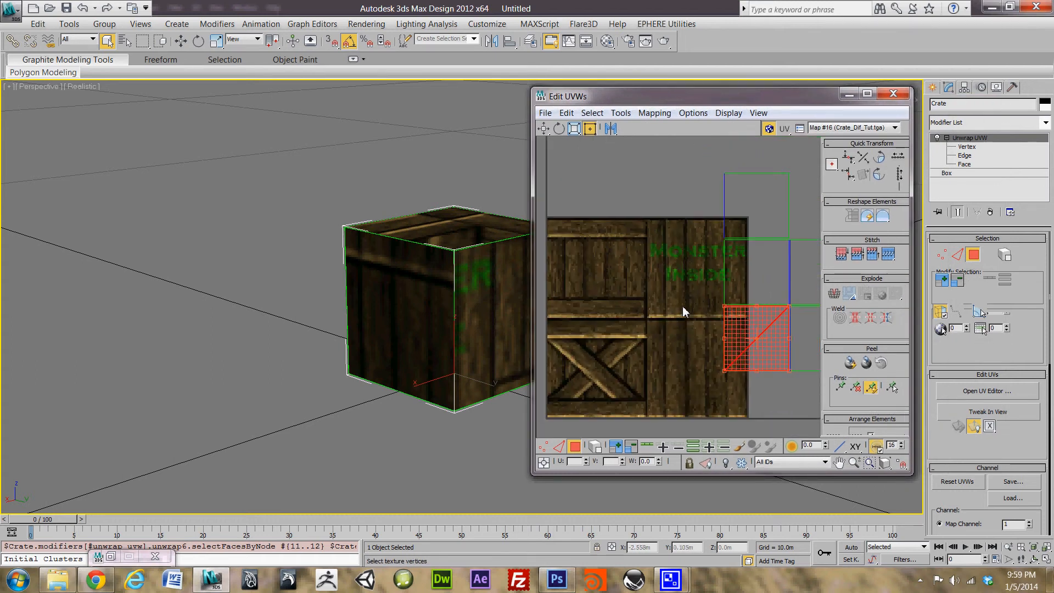
{"action": "scroll", "coordinate": [680, 312], "scroll_direction": "down", "scroll_amount": 2}
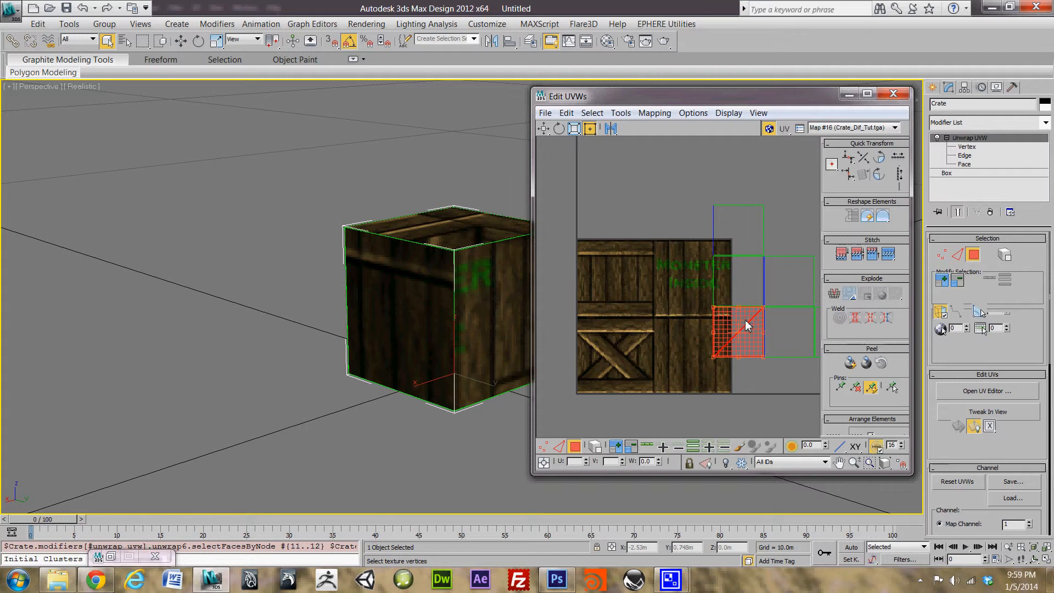
{"action": "left_click_drag", "start_coordinate": [659, 347], "coordinate": [617, 361]}
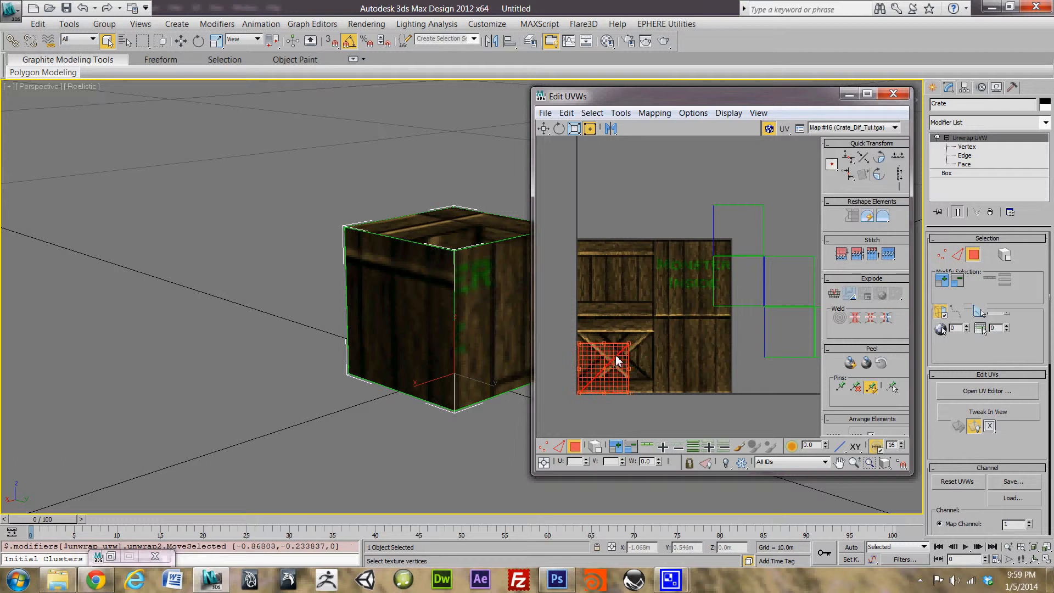
{"action": "middle_click_drag", "start_coordinate": [481, 421], "coordinate": [400, 318], "text": "alt"}
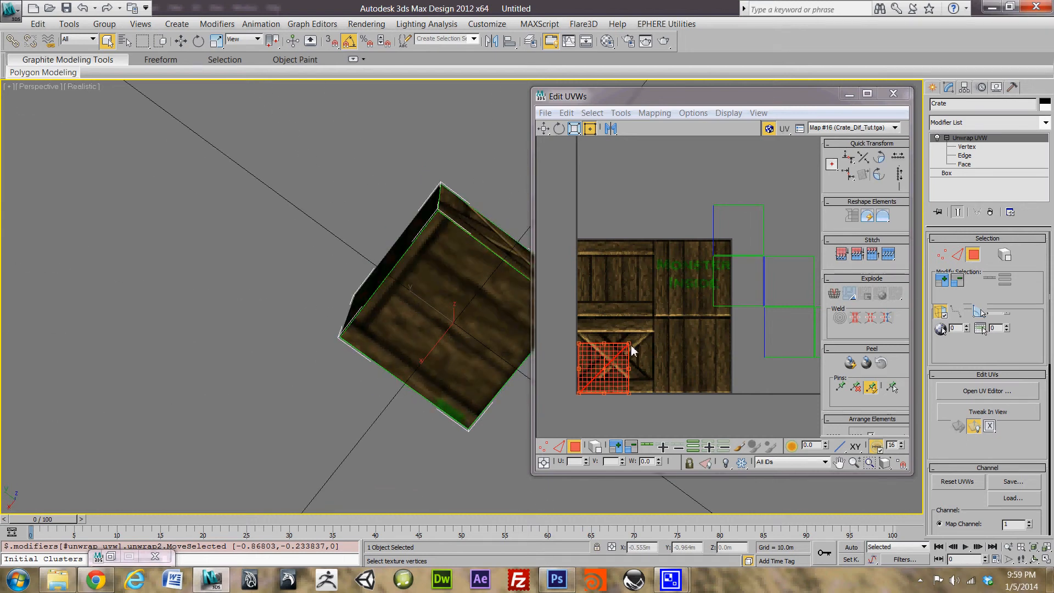
Step: Stretch the selected face to fill the whole X-braced panel
{"action": "left_click_drag", "start_coordinate": [630, 349], "coordinate": [652, 291]}
{"action": "scroll", "coordinate": [665, 372], "scroll_direction": "up", "scroll_amount": 2}
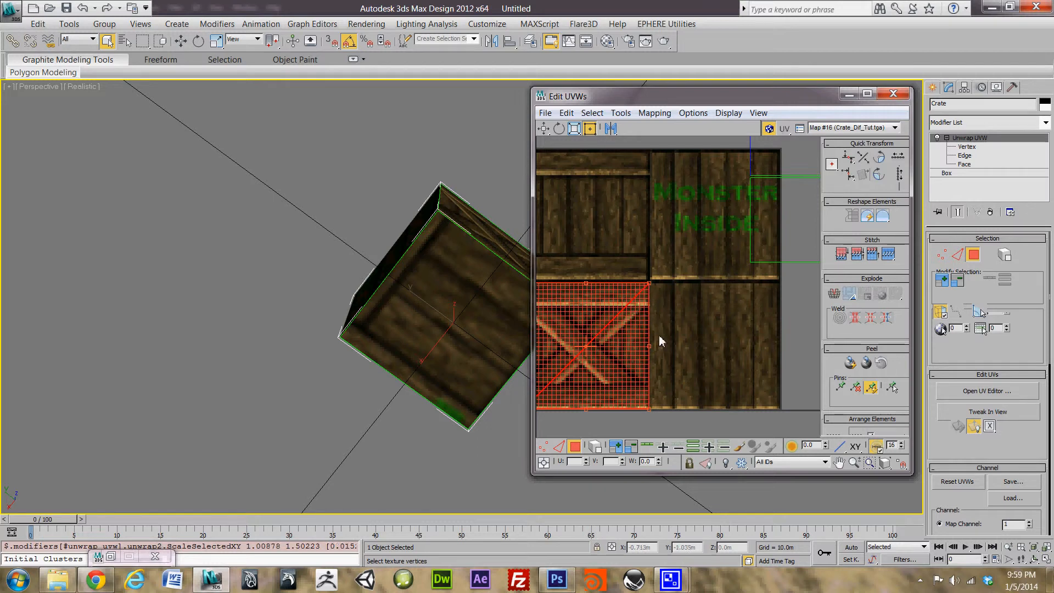
{"action": "middle_click_drag", "start_coordinate": [476, 249], "coordinate": [508, 332], "text": "alt"}
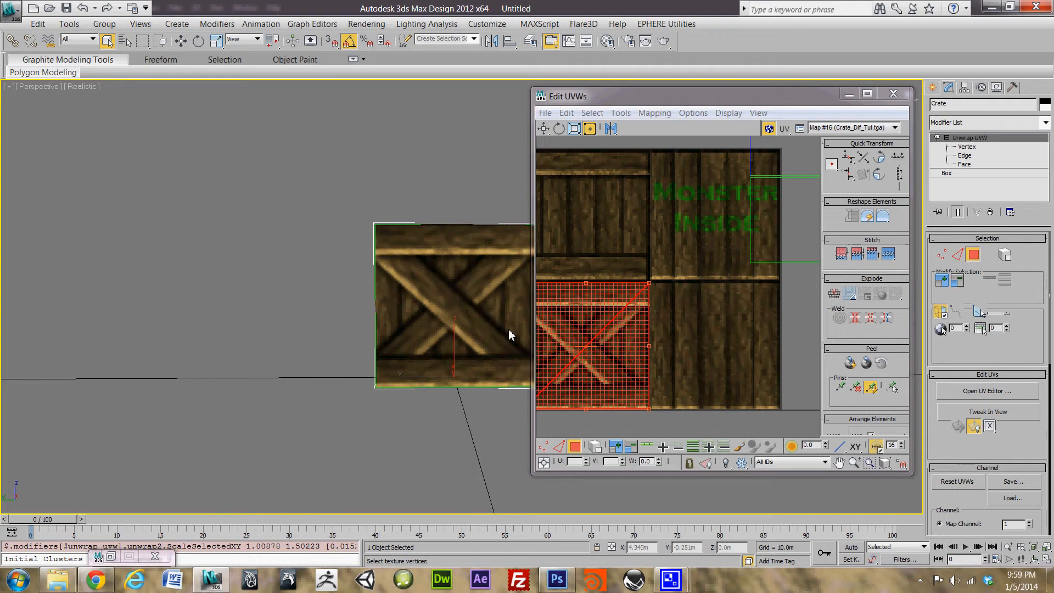
{"action": "middle_click_drag", "start_coordinate": [710, 319], "coordinate": [762, 322]}
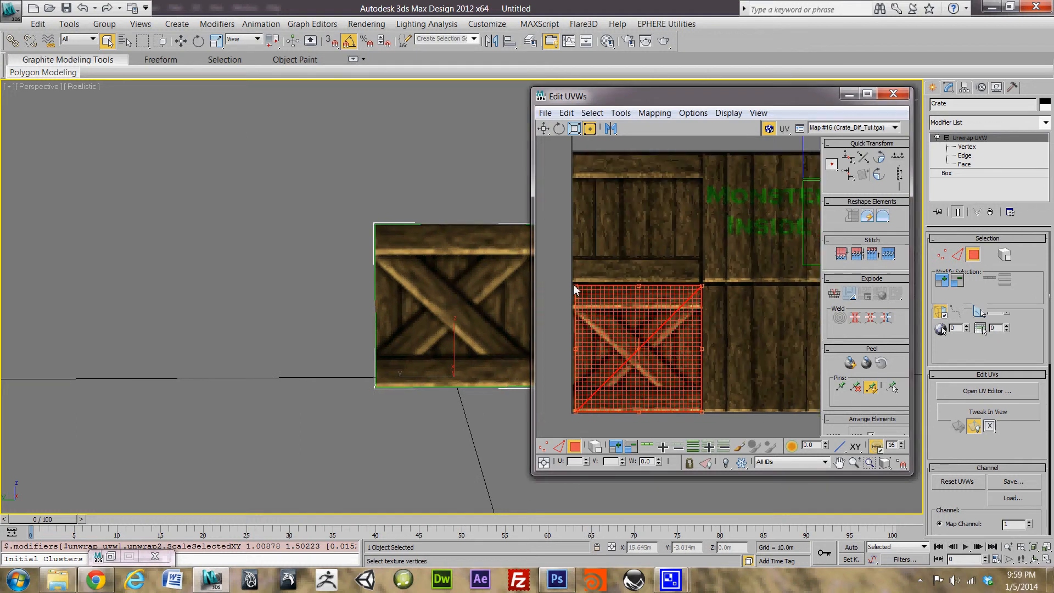
{"action": "left_click_drag", "start_coordinate": [575, 290], "coordinate": [575, 288]}
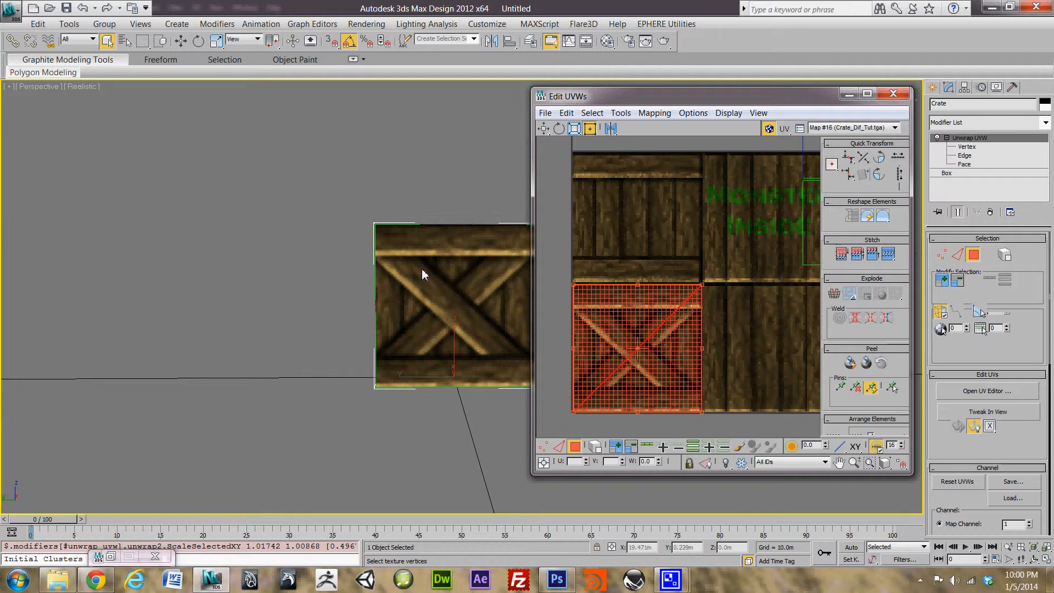
{"action": "middle_click_drag", "start_coordinate": [422, 274], "coordinate": [378, 324], "text": "alt"}
Step: Move the fitted face from the X-braced panel to the upper-left plank panel
{"action": "left_click_drag", "start_coordinate": [682, 335], "coordinate": [679, 202]}
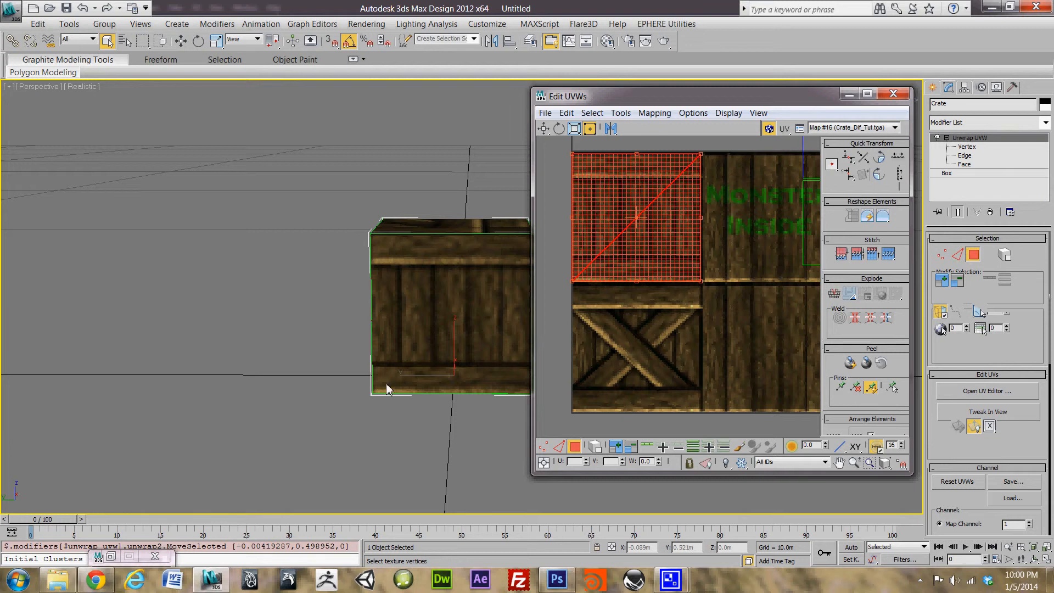
{"action": "middle_click_drag", "start_coordinate": [387, 384], "coordinate": [463, 344], "text": "alt"}
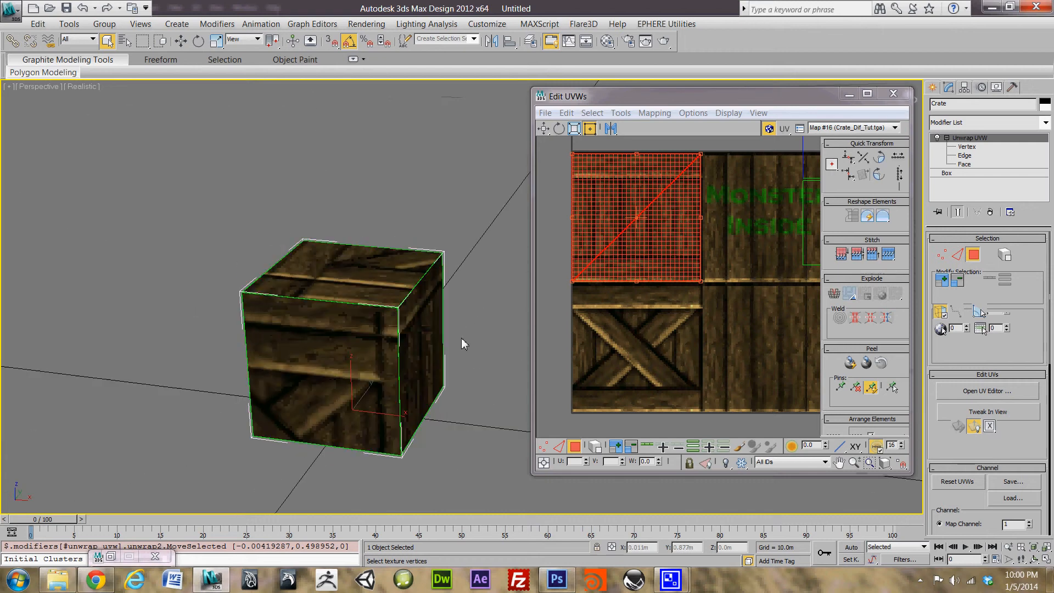
{"action": "middle_click_drag", "start_coordinate": [769, 236], "coordinate": [654, 269]}
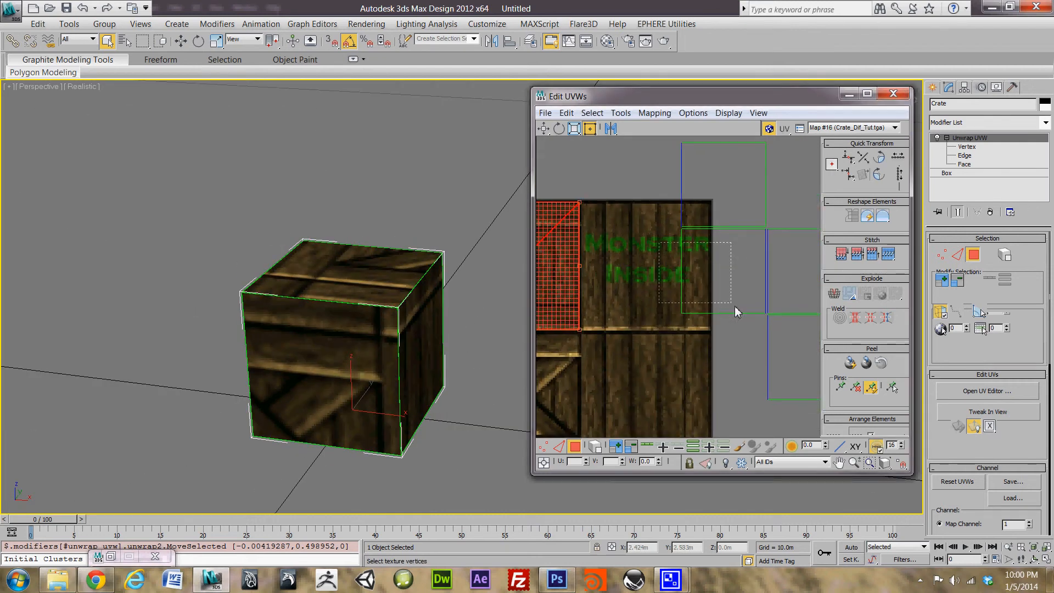
Step: Move another UV face onto the texture and enlarge it over the upper area
{"action": "left_click", "coordinate": [752, 284]}
{"action": "left_click_drag", "start_coordinate": [753, 284], "coordinate": [649, 302]}
{"action": "left_click_drag", "start_coordinate": [669, 252], "coordinate": [714, 206]}
{"action": "middle_click_drag", "start_coordinate": [294, 353], "coordinate": [414, 276], "text": "alt"}
Step: In face mode, box-select a UV face and scale it over the whole X-plank panel
{"action": "key", "text": "3"}
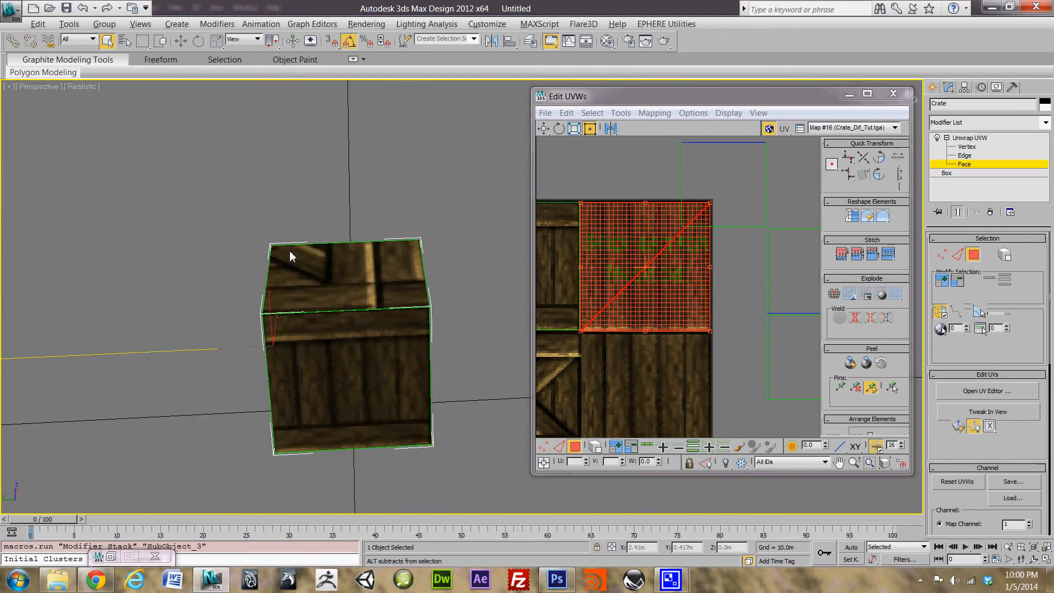
{"action": "mouse_move", "coordinate": [290, 256]}
{"action": "middle_mouse_down", "text": "alt"}
{"action": "mouse_move", "coordinate": [447, 212]}
{"action": "mouse_move", "coordinate": [391, 217]}
{"action": "mouse_move", "coordinate": [345, 274]}
{"action": "mouse_move", "coordinate": [496, 287]}
{"action": "mouse_move", "coordinate": [238, 296]}
{"action": "mouse_move", "coordinate": [463, 296]}
{"action": "mouse_move", "coordinate": [347, 301]}
{"action": "mouse_move", "coordinate": [405, 281]}
{"action": "mouse_move", "coordinate": [307, 288]}
{"action": "middle_mouse_up", "text": "alt"}
{"action": "left_click", "coordinate": [666, 364]}
{"action": "middle_click_drag", "start_coordinate": [719, 317], "coordinate": [661, 383]}
{"action": "left_click_drag", "start_coordinate": [734, 216], "coordinate": [579, 378]}
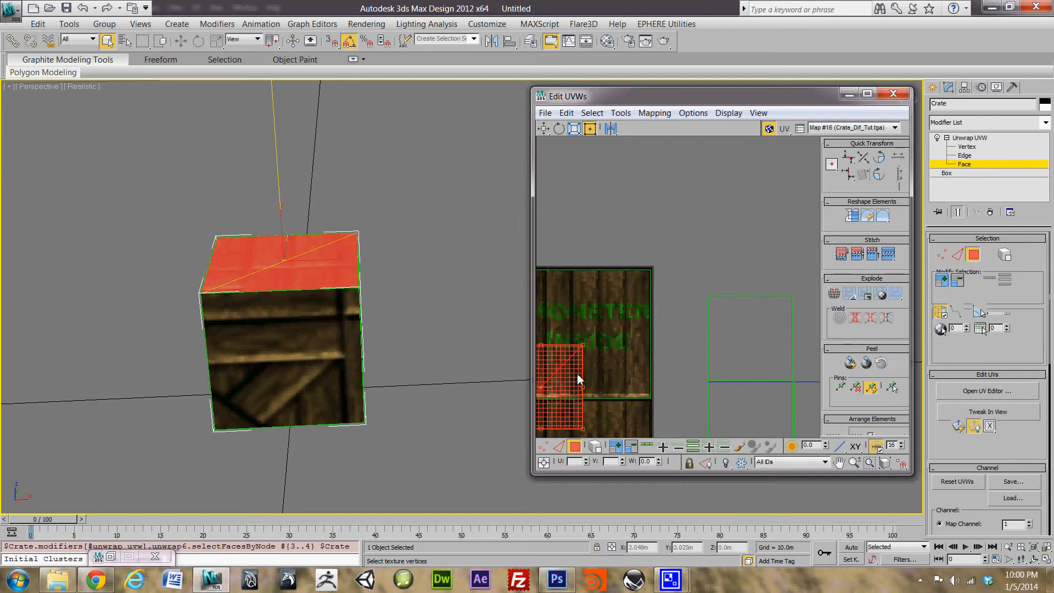
{"action": "middle_click_drag", "start_coordinate": [579, 379], "coordinate": [677, 223]}
{"action": "left_click_drag", "start_coordinate": [678, 224], "coordinate": [589, 295]}
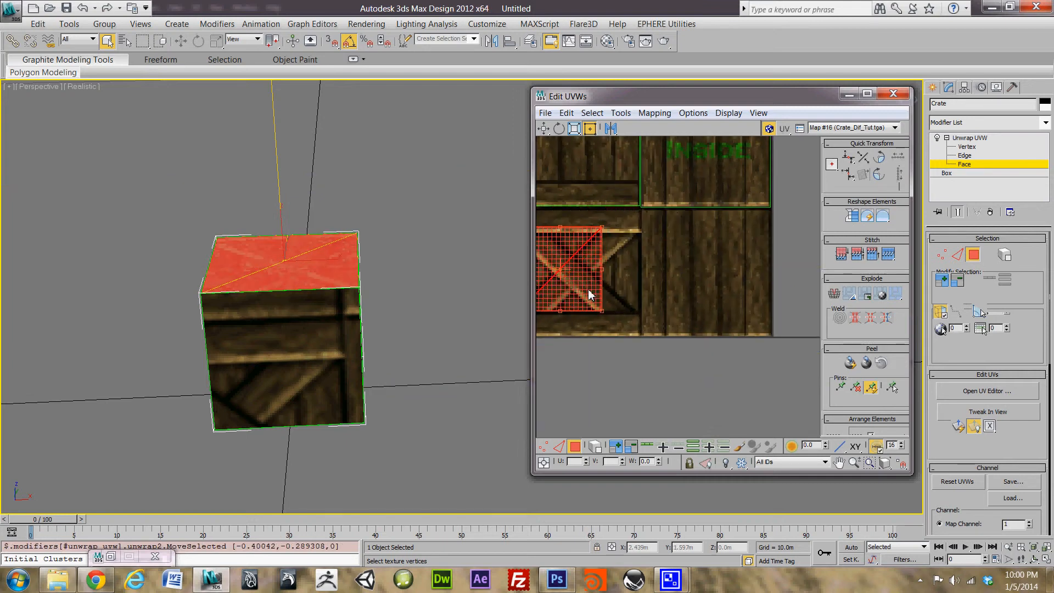
{"action": "middle_click_drag", "start_coordinate": [589, 295], "coordinate": [654, 268]}
{"action": "left_click_drag", "start_coordinate": [654, 268], "coordinate": [653, 288]}
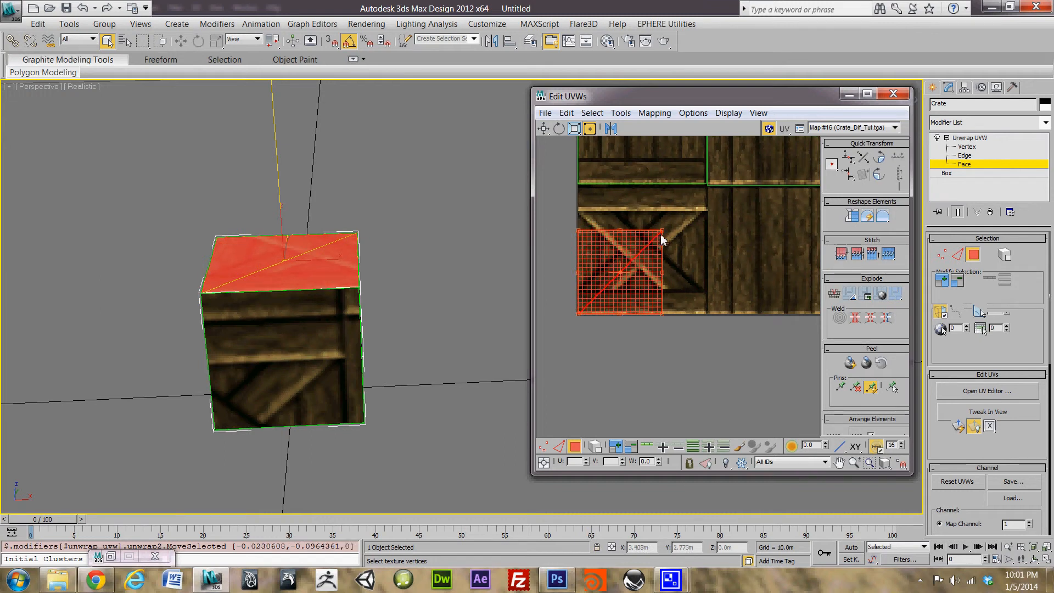
{"action": "left_click_drag", "start_coordinate": [668, 233], "coordinate": [706, 187]}
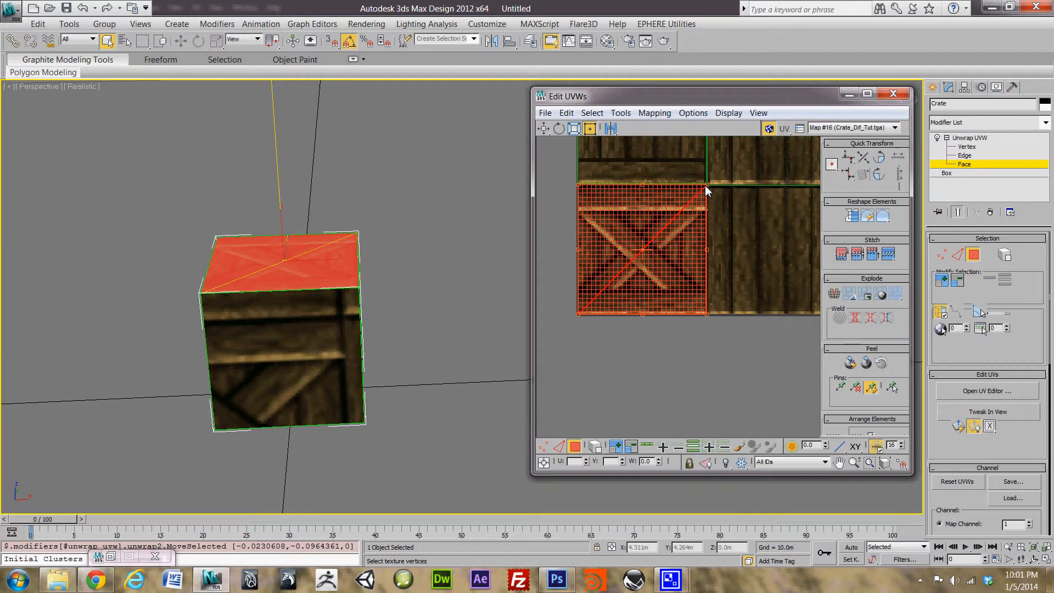
Step: Select the crate's front face and place its UVs on the X-braced panel
{"action": "middle_click_drag", "start_coordinate": [362, 306], "coordinate": [567, 201], "text": "alt"}
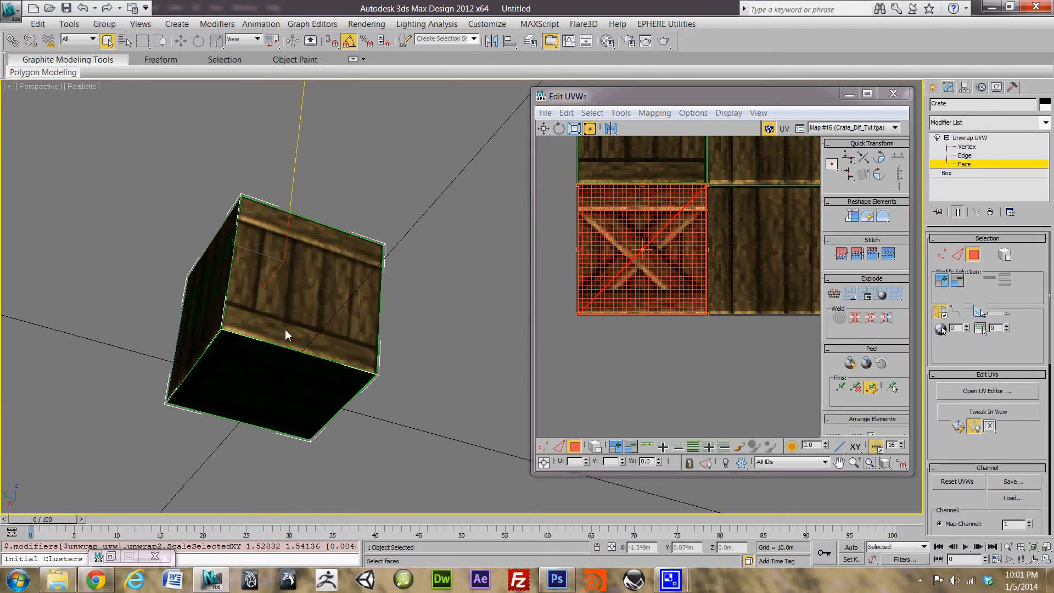
{"action": "middle_click_drag", "start_coordinate": [285, 332], "coordinate": [317, 323], "text": "alt"}
{"action": "left_click", "coordinate": [295, 303]}
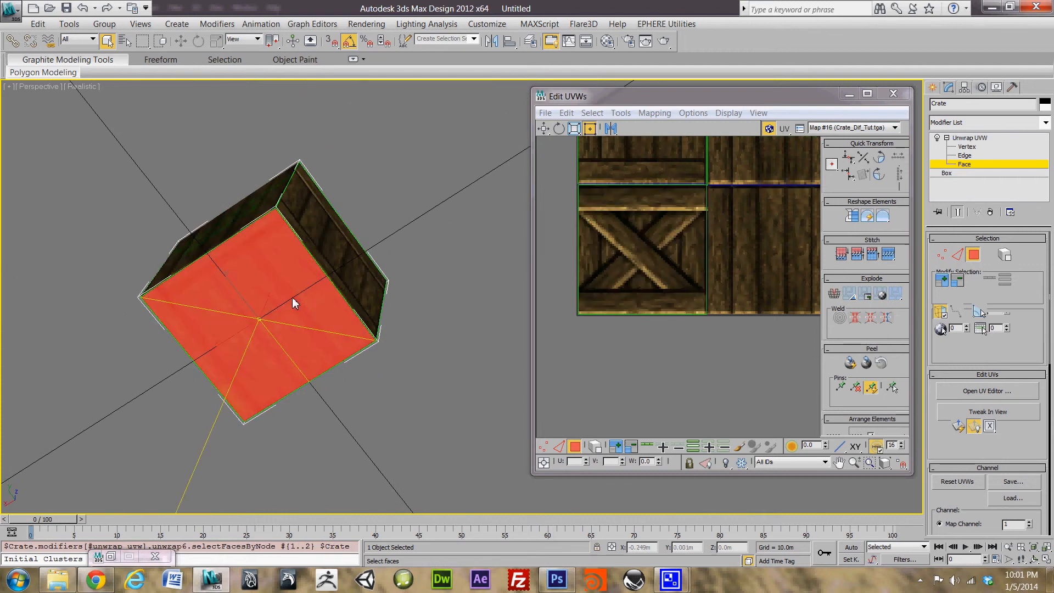
{"action": "scroll", "coordinate": [700, 272], "scroll_direction": "down", "scroll_amount": 5}
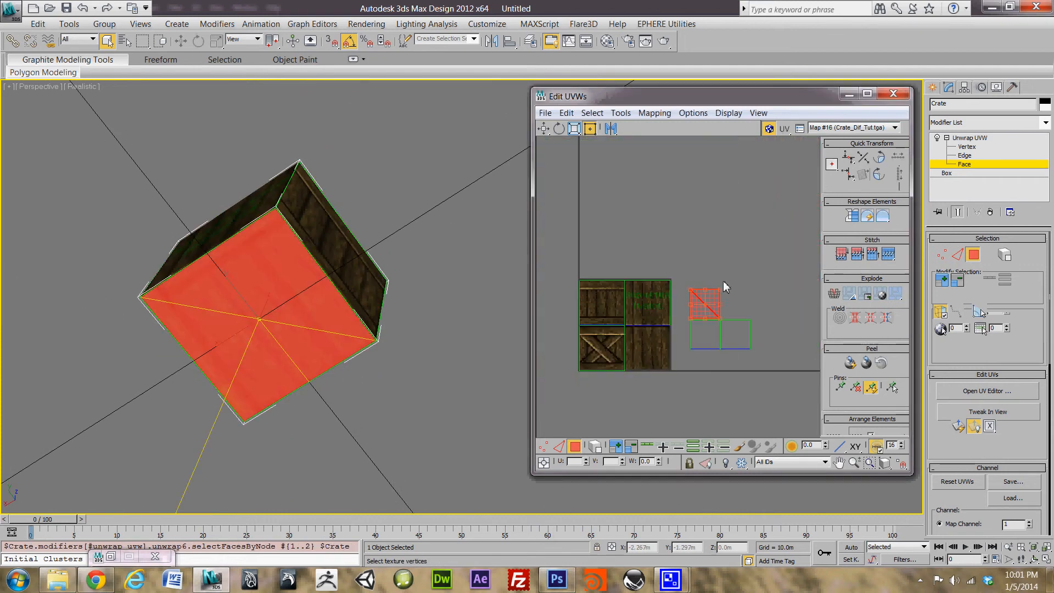
{"action": "left_click_drag", "start_coordinate": [674, 299], "coordinate": [598, 357]}
{"action": "scroll", "coordinate": [603, 376], "scroll_direction": "up", "scroll_amount": 3}
{"action": "scroll", "coordinate": [622, 369], "scroll_direction": "up", "scroll_amount": 2}
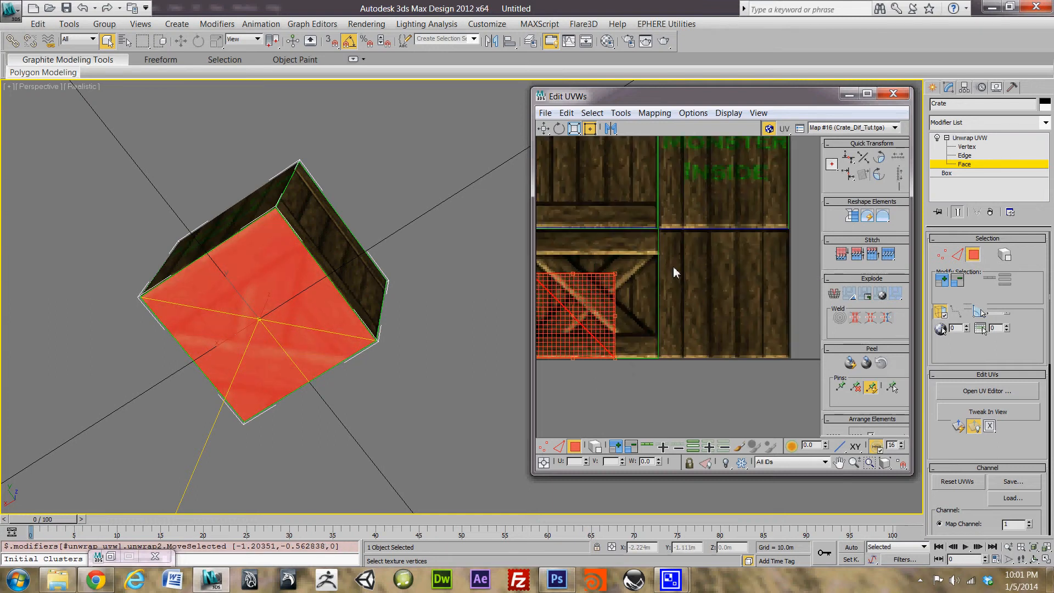
{"action": "middle_click_drag", "start_coordinate": [718, 317], "coordinate": [774, 329]}
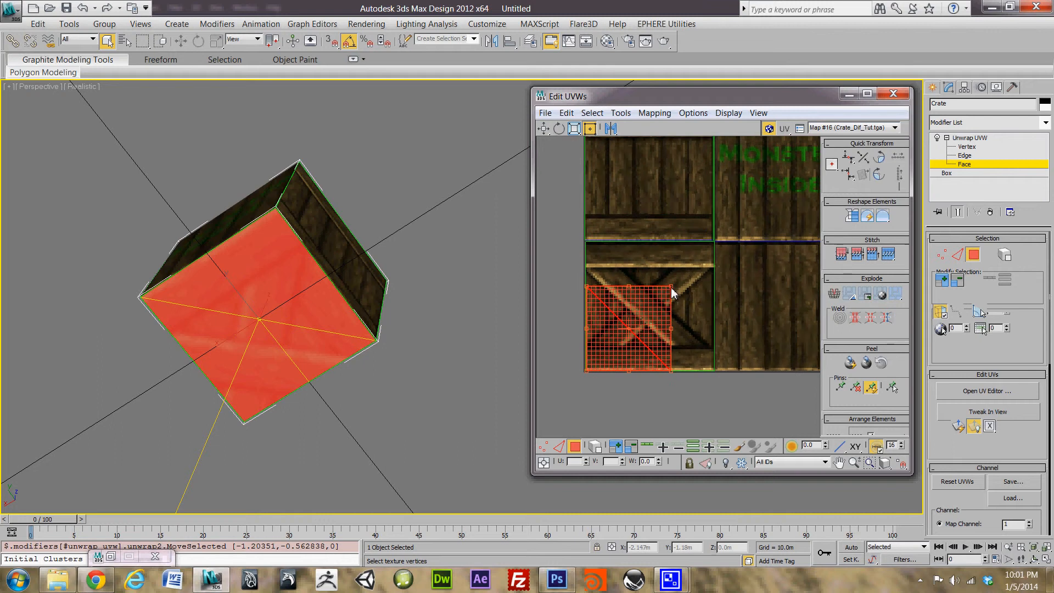
Step: Enlarge the front face's UVs to fit the X panel, then orbit to check
{"action": "left_click_drag", "start_coordinate": [671, 286], "coordinate": [718, 252]}
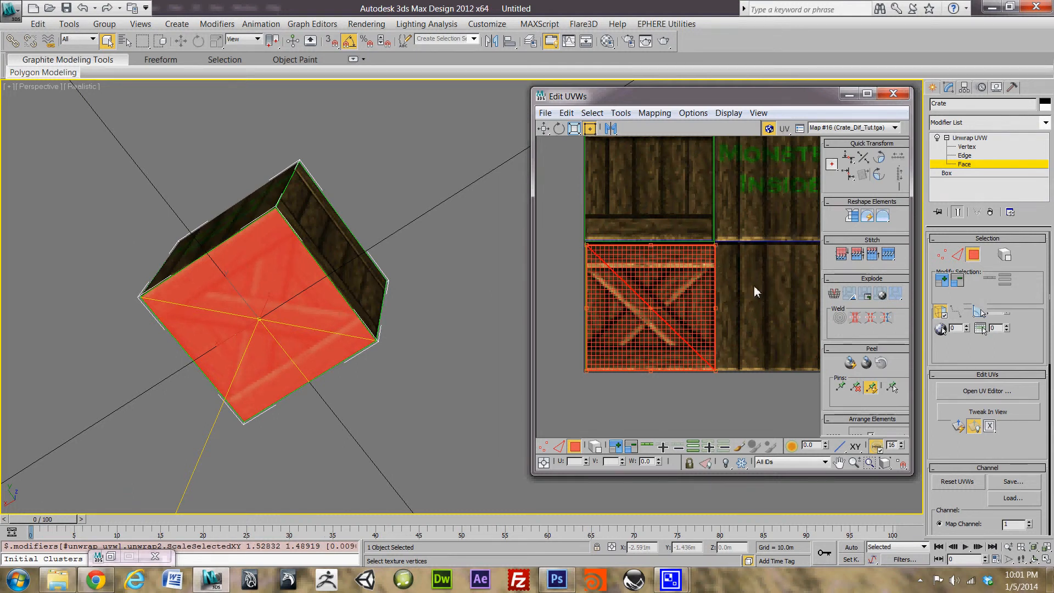
{"action": "scroll", "coordinate": [733, 299], "scroll_direction": "up", "scroll_amount": 5}
{"action": "scroll", "coordinate": [726, 293], "scroll_direction": "up", "scroll_amount": 2}
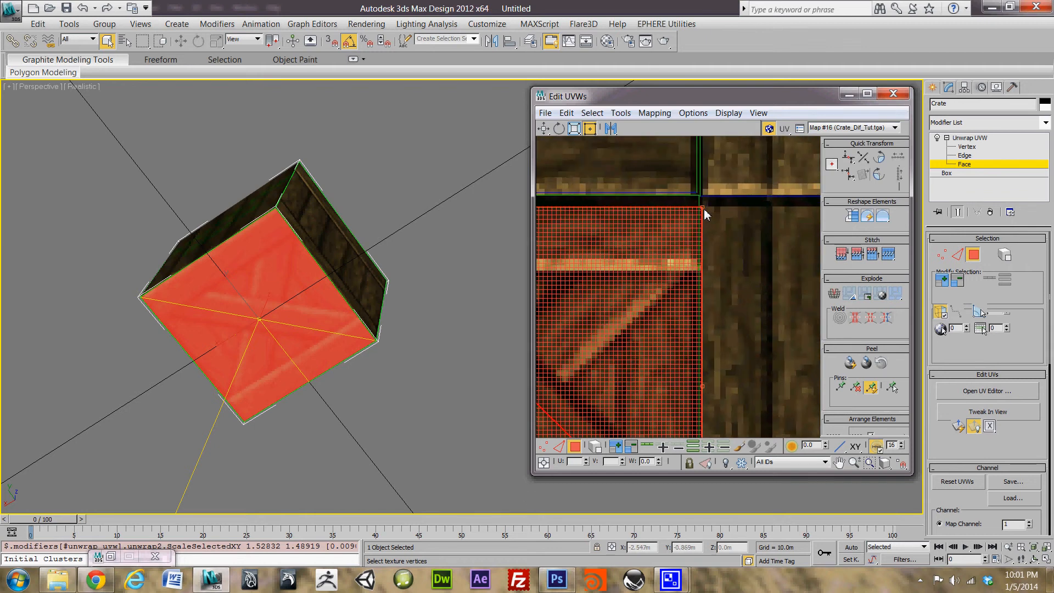
{"action": "left_click_drag", "start_coordinate": [705, 209], "coordinate": [702, 201]}
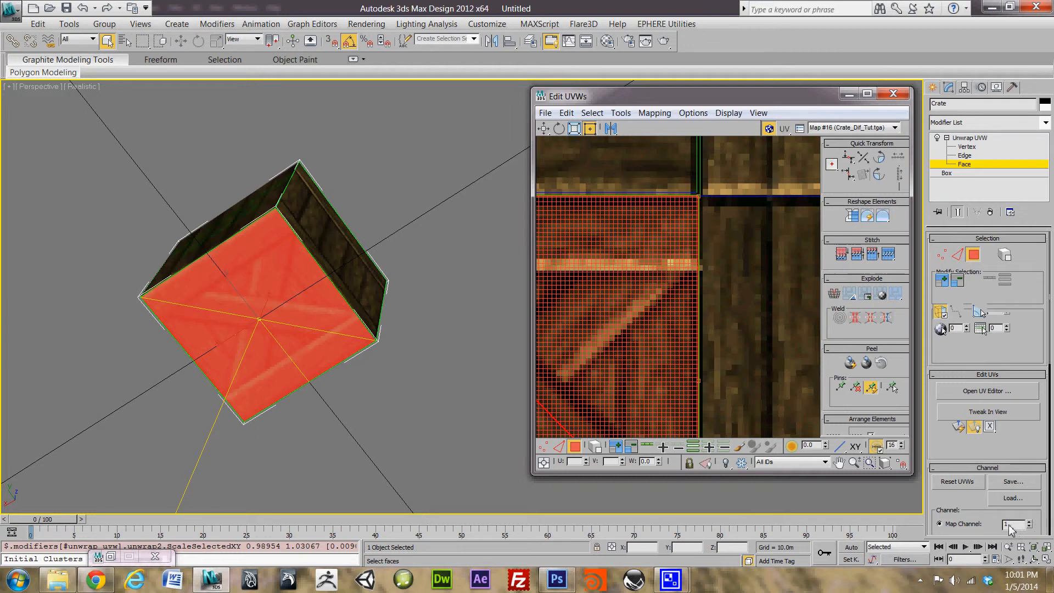
{"action": "scroll", "coordinate": [701, 275], "scroll_direction": "down", "scroll_amount": 8}
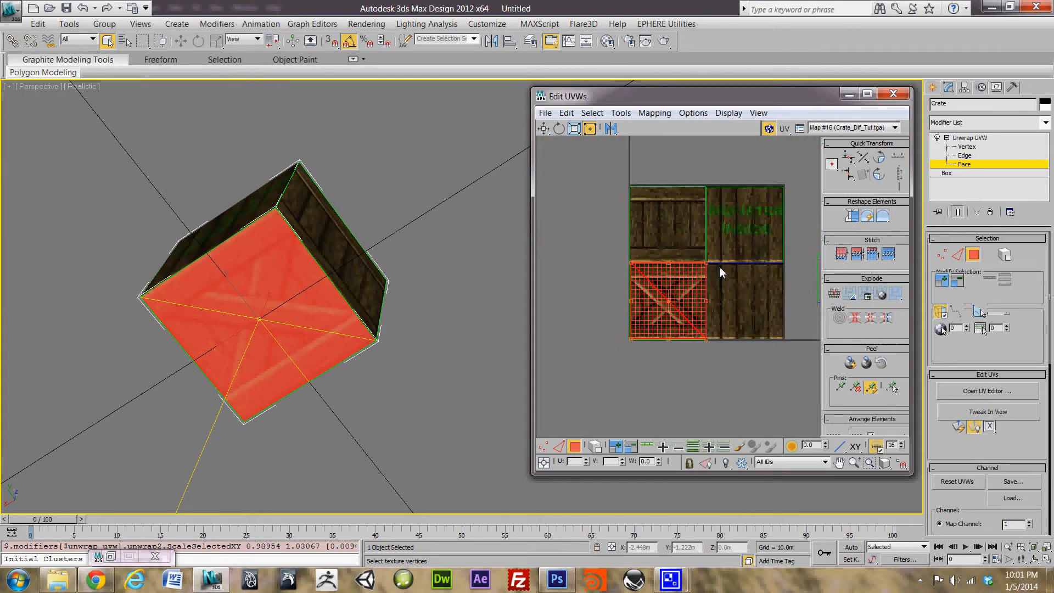
{"action": "scroll", "coordinate": [607, 300], "scroll_direction": "up", "scroll_amount": 5}
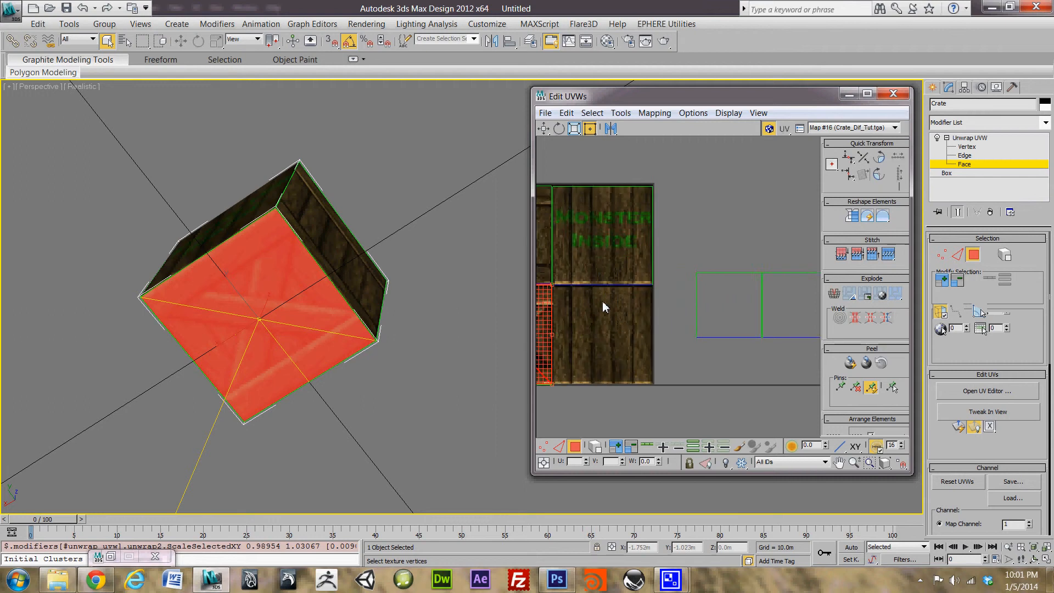
{"action": "middle_click_drag", "start_coordinate": [273, 297], "coordinate": [558, 314], "text": "alt"}
Step: Select the next UV face and move it onto the top-left plank tile
{"action": "middle_click_drag", "start_coordinate": [652, 322], "coordinate": [638, 292]}
{"action": "scroll", "coordinate": [725, 313], "scroll_direction": "down", "scroll_amount": 2}
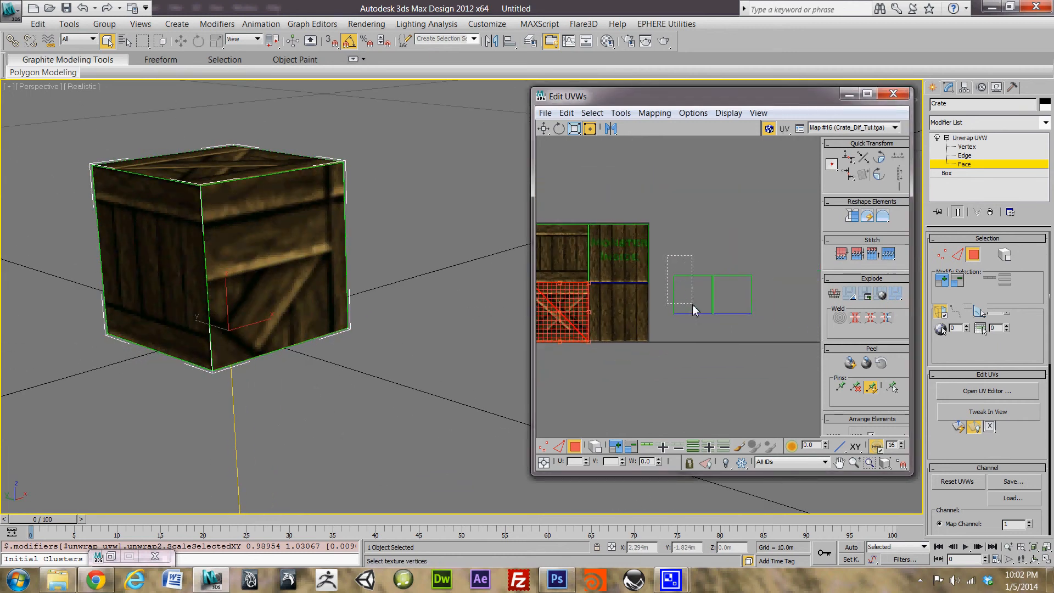
{"action": "left_click_drag", "start_coordinate": [694, 306], "coordinate": [560, 263]}
{"action": "middle_click_drag", "start_coordinate": [599, 267], "coordinate": [716, 273]}
{"action": "scroll", "coordinate": [681, 230], "scroll_direction": "up", "scroll_amount": 3}
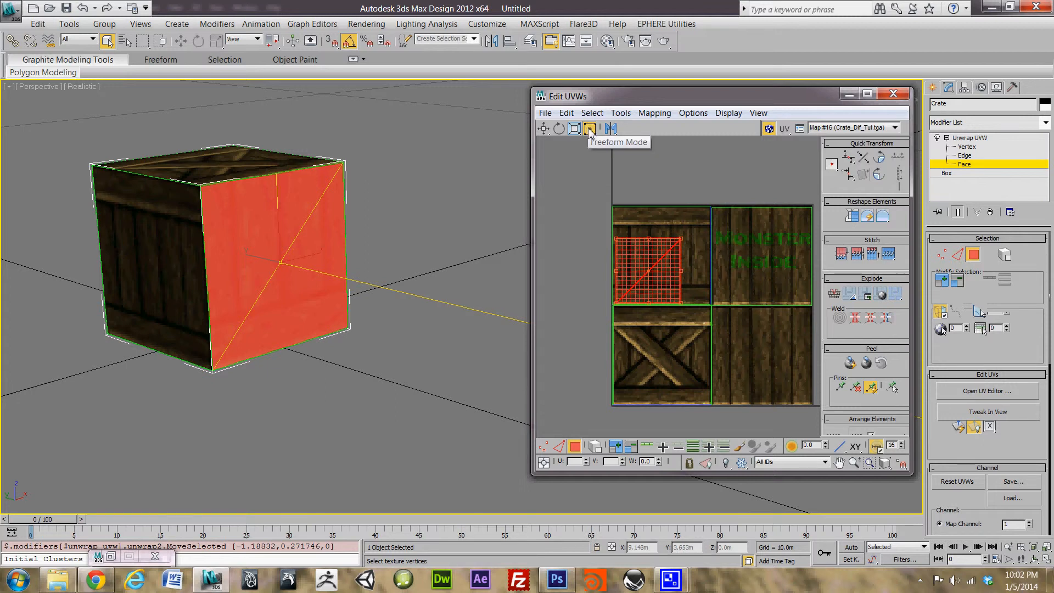
Step: Scale the face with Freeform Mode to fill the top-left tile, then deselect it
{"action": "left_click", "coordinate": [544, 130]}
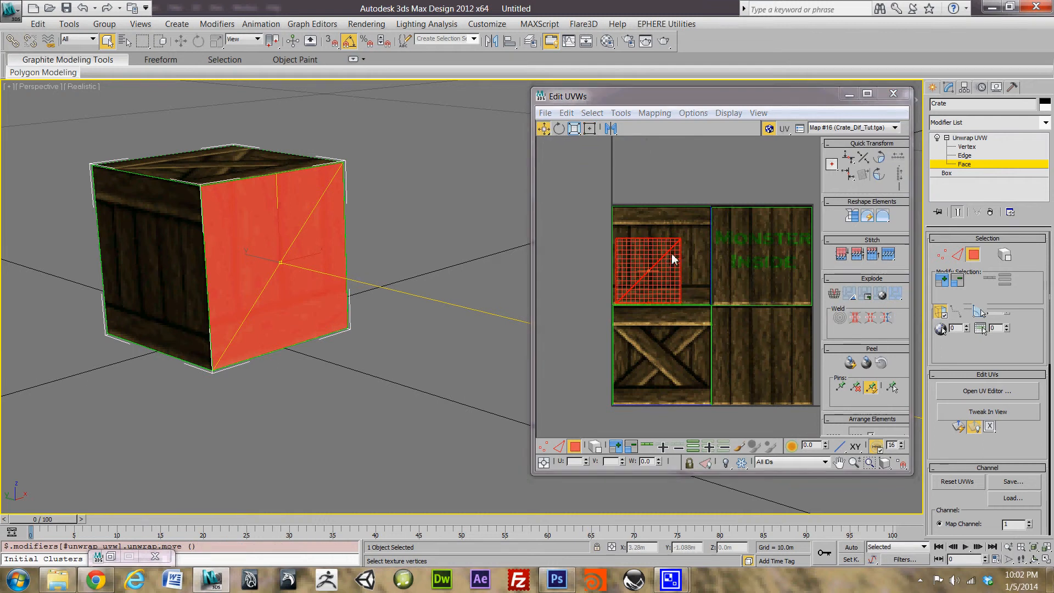
{"action": "left_click", "coordinate": [589, 129]}
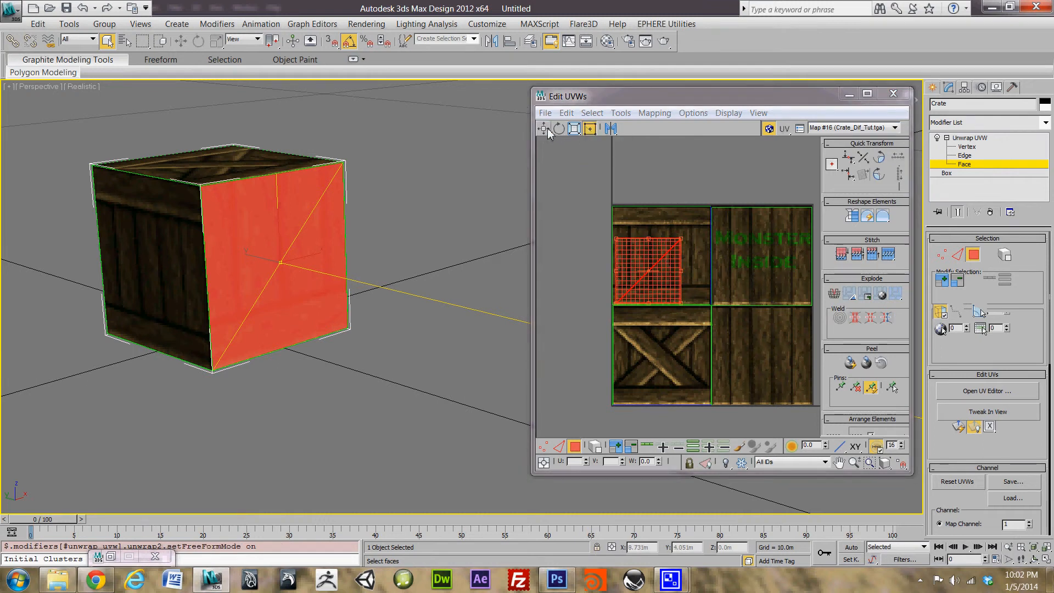
{"action": "left_click", "coordinate": [559, 128]}
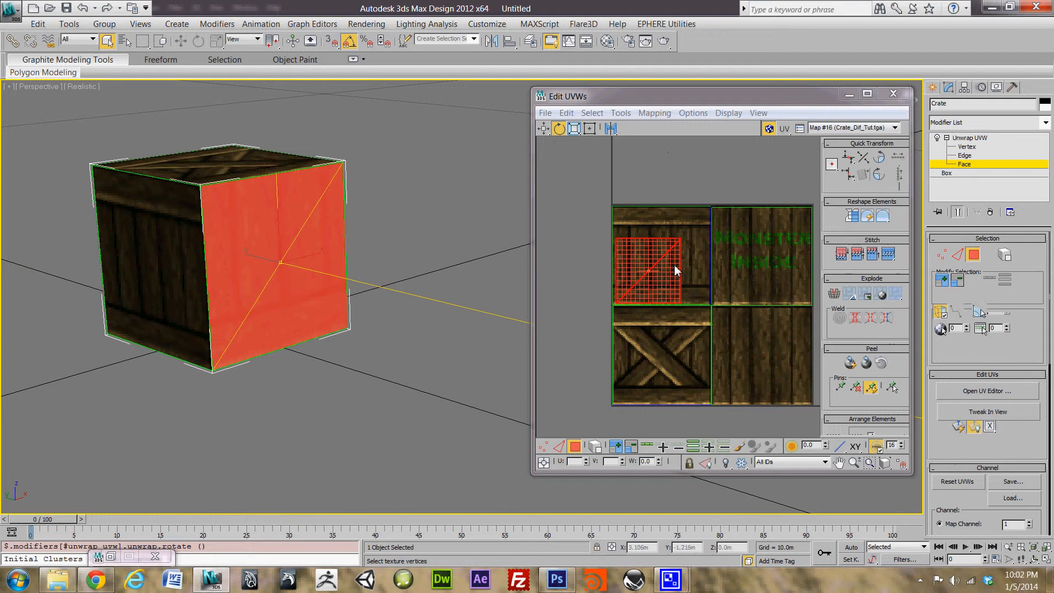
{"action": "left_click", "coordinate": [590, 129]}
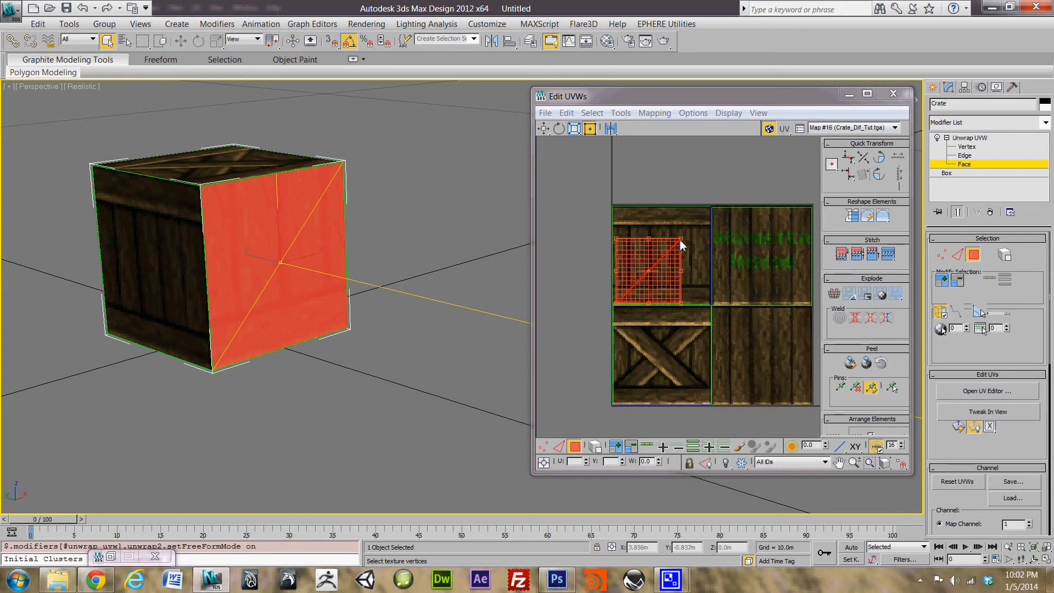
{"action": "left_click_drag", "start_coordinate": [681, 246], "coordinate": [707, 212]}
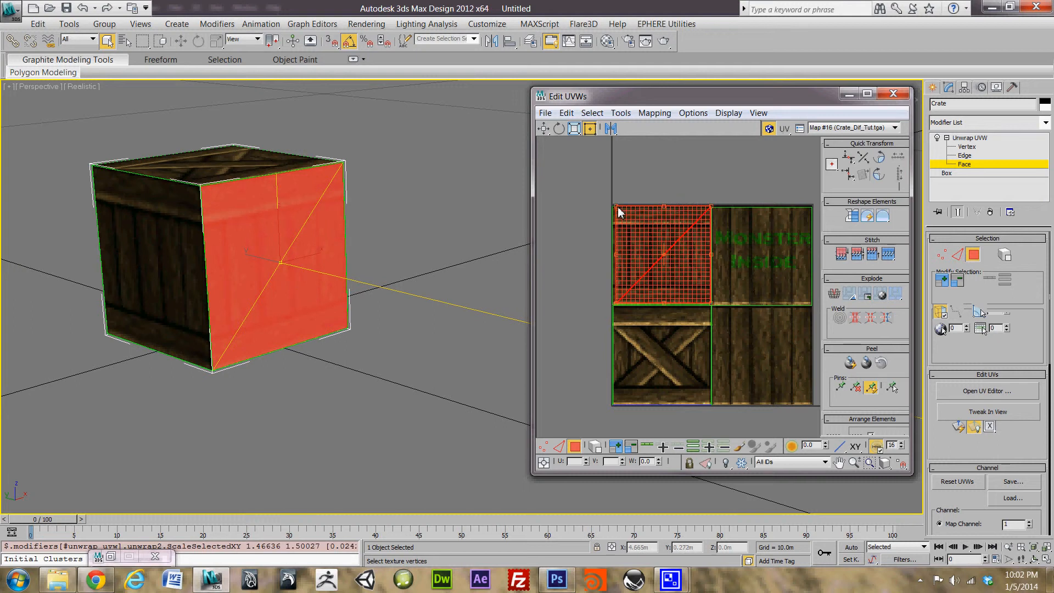
{"action": "left_click_drag", "start_coordinate": [618, 208], "coordinate": [616, 210]}
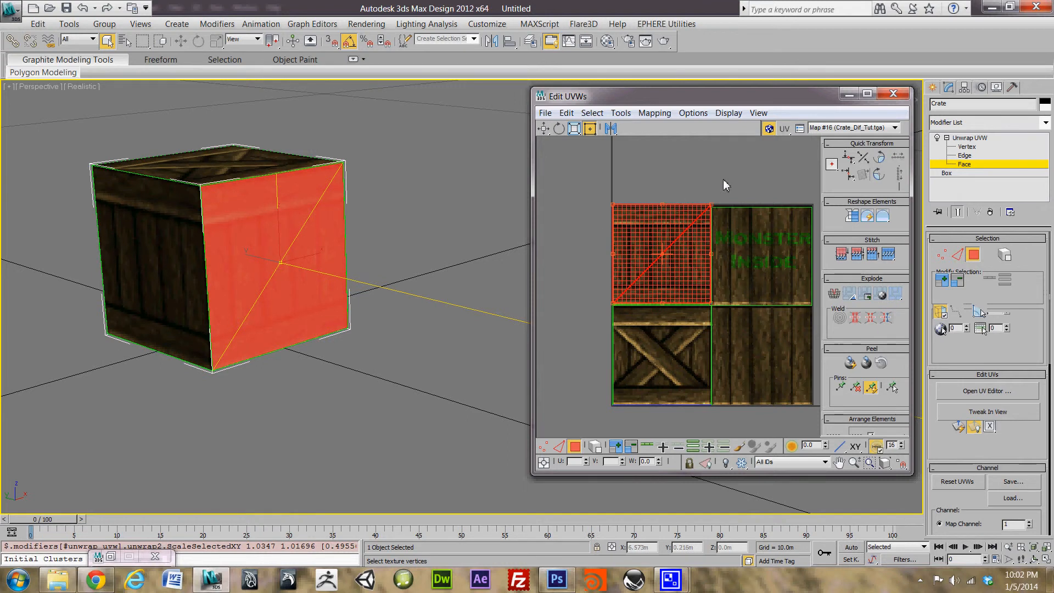
{"action": "left_click", "coordinate": [691, 186]}
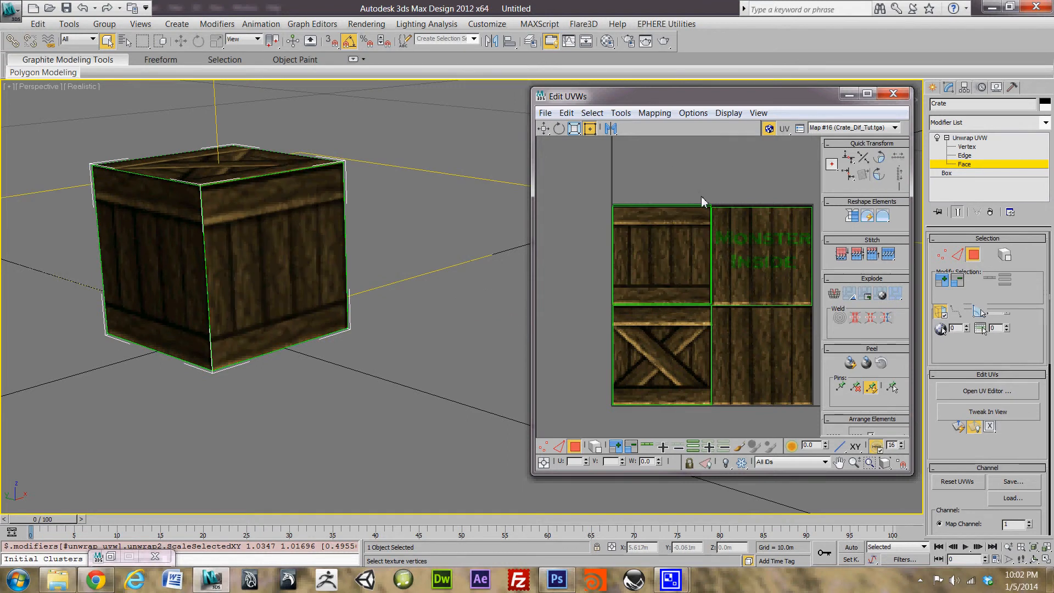
{"action": "scroll", "coordinate": [713, 190], "scroll_direction": "up", "scroll_amount": 5}
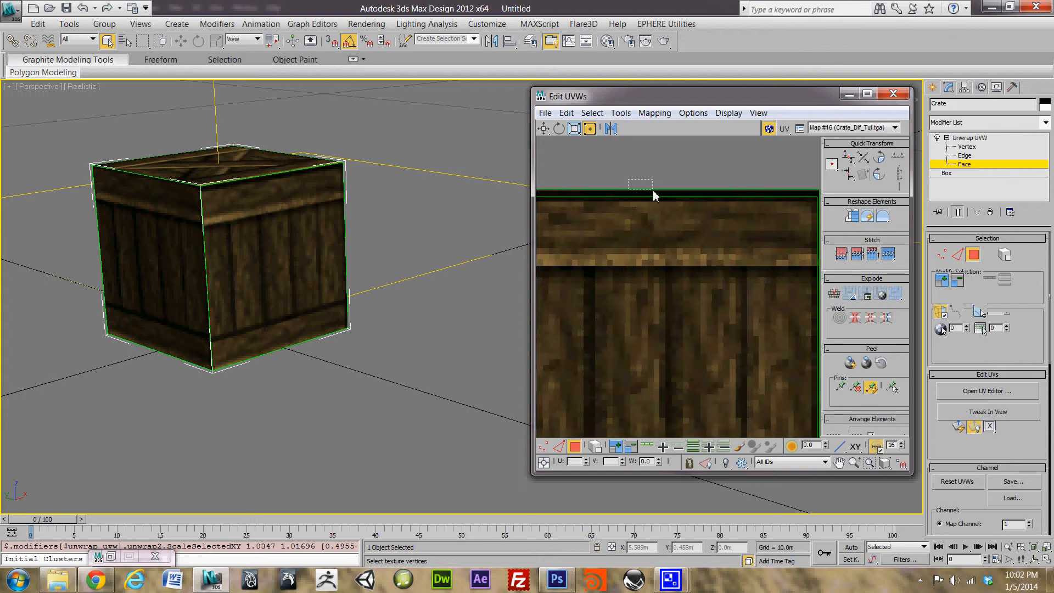
Step: Nudge the top-left plank face's UVs down slightly, then deselect and orbit the crate
{"action": "left_click_drag", "start_coordinate": [654, 192], "coordinate": [654, 193]}
{"action": "scroll", "coordinate": [672, 200], "scroll_direction": "down", "scroll_amount": 2}
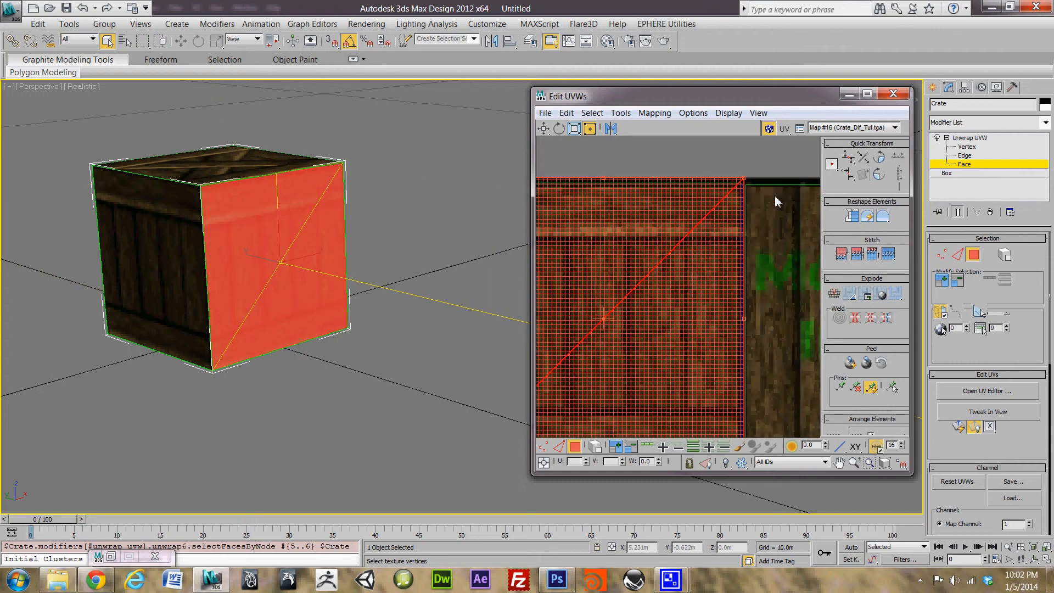
{"action": "left_click_drag", "start_coordinate": [745, 182], "coordinate": [745, 186]}
{"action": "left_click", "coordinate": [735, 159]}
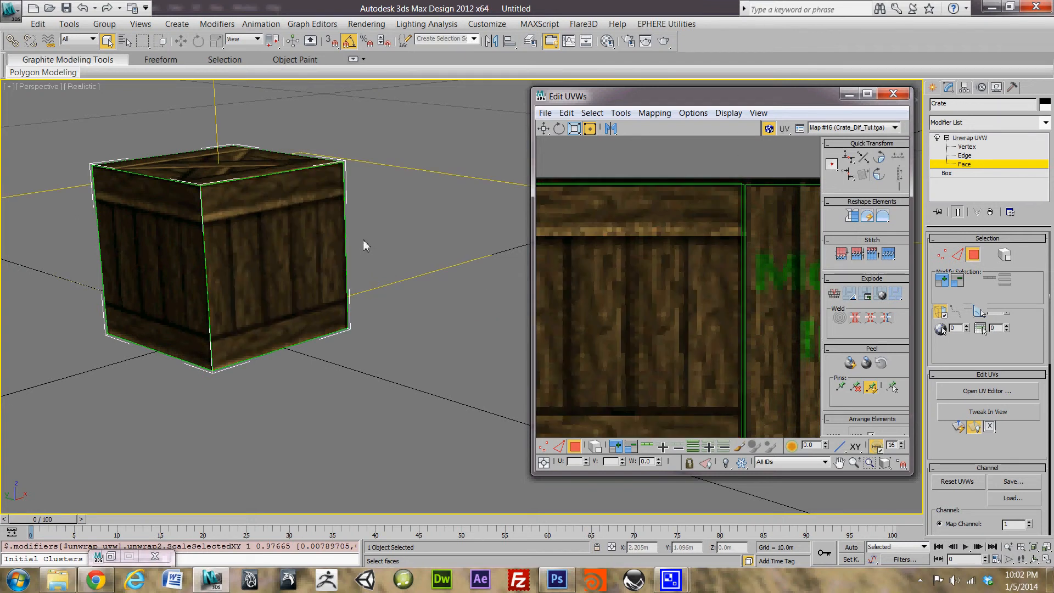
{"action": "middle_click_drag", "start_coordinate": [363, 240], "coordinate": [247, 231], "text": "alt"}
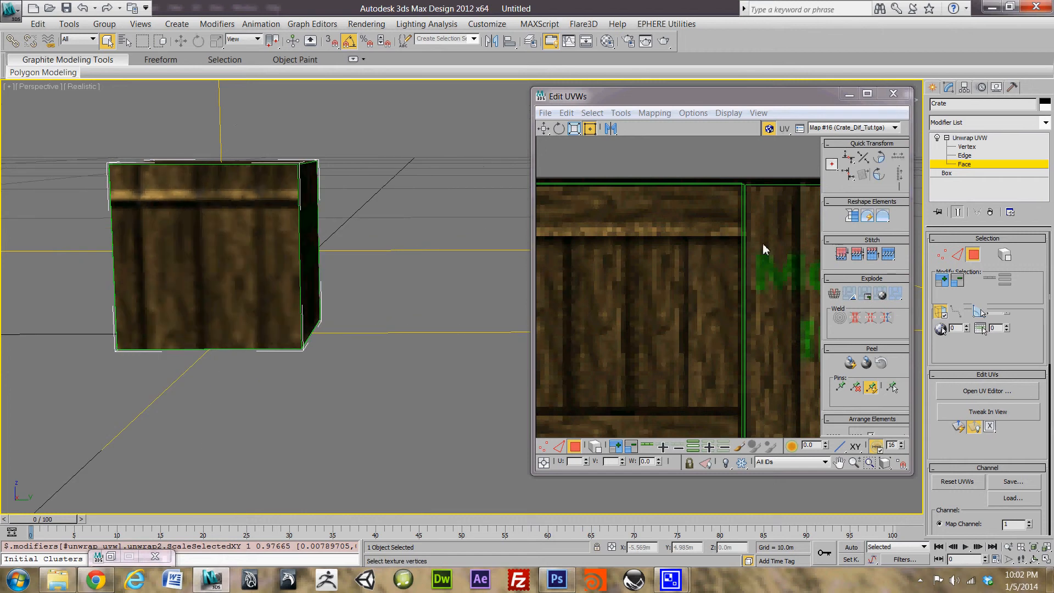
{"action": "scroll", "coordinate": [584, 245], "scroll_direction": "down", "scroll_amount": 8}
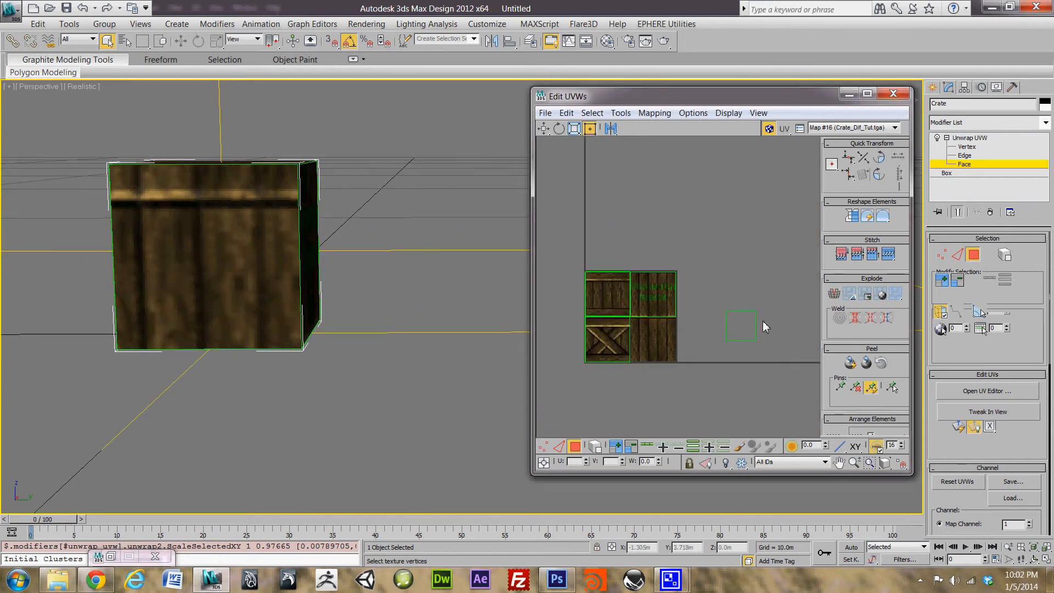
Step: Select the small unplaced face and move it onto the bottom-right plank tile
{"action": "left_click_drag", "start_coordinate": [763, 298], "coordinate": [726, 364]}
{"action": "left_click_drag", "start_coordinate": [741, 324], "coordinate": [656, 346]}
{"action": "scroll", "coordinate": [656, 346], "scroll_direction": "up", "scroll_amount": 6}
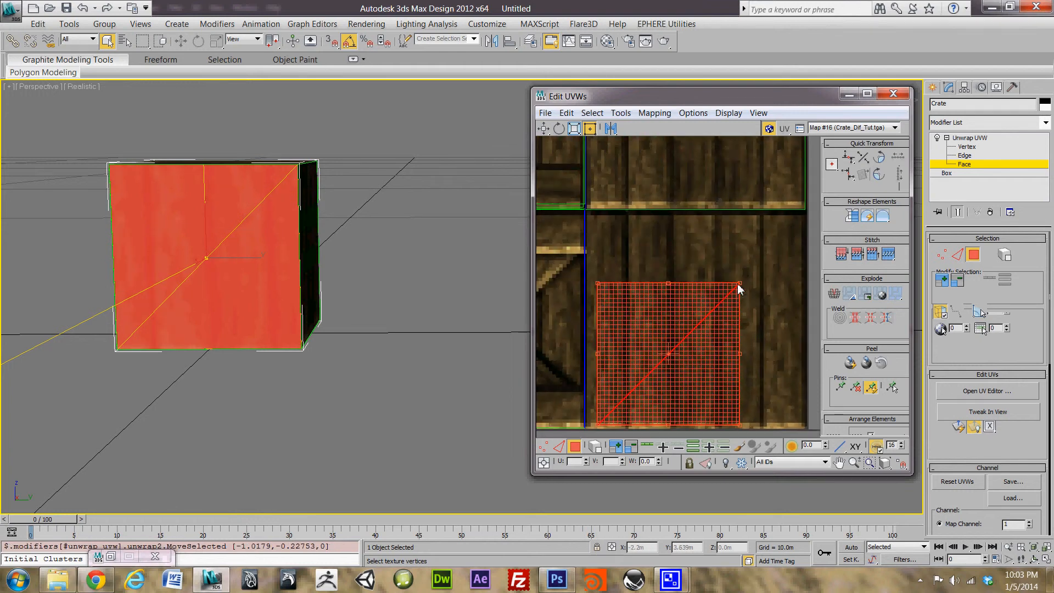
Step: Scale the face to fill the bottom-right tile to its edges, then inspect the seam
{"action": "left_click_drag", "start_coordinate": [737, 285], "coordinate": [805, 220]}
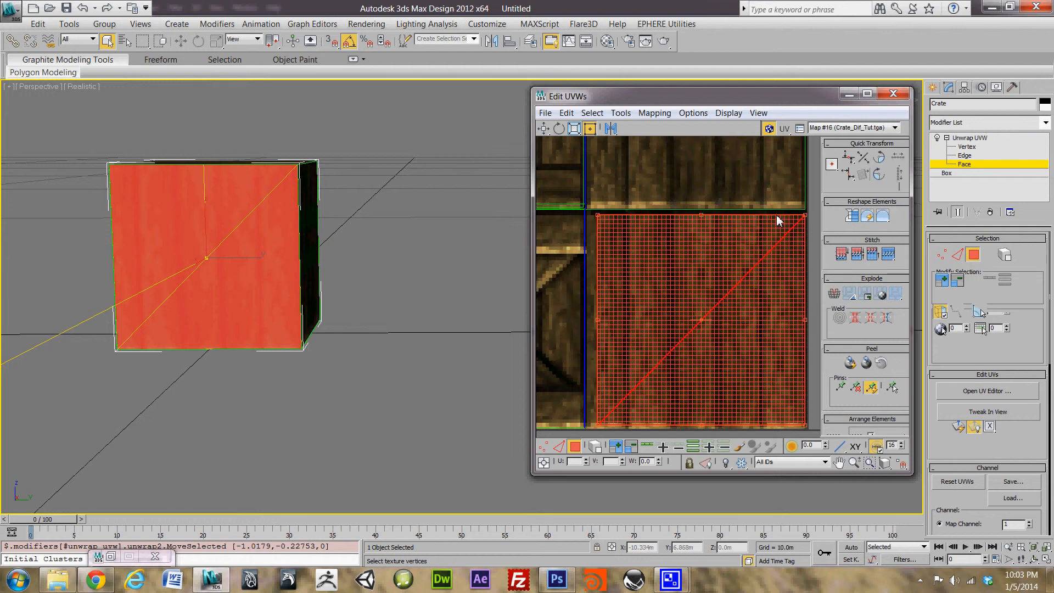
{"action": "left_click_drag", "start_coordinate": [599, 214], "coordinate": [588, 211]}
{"action": "middle_click_drag", "start_coordinate": [619, 302], "coordinate": [564, 246]}
{"action": "scroll", "coordinate": [564, 246], "scroll_direction": "down", "scroll_amount": 2}
{"action": "left_click_drag", "start_coordinate": [707, 339], "coordinate": [709, 345]}
{"action": "left_click", "coordinate": [725, 267]}
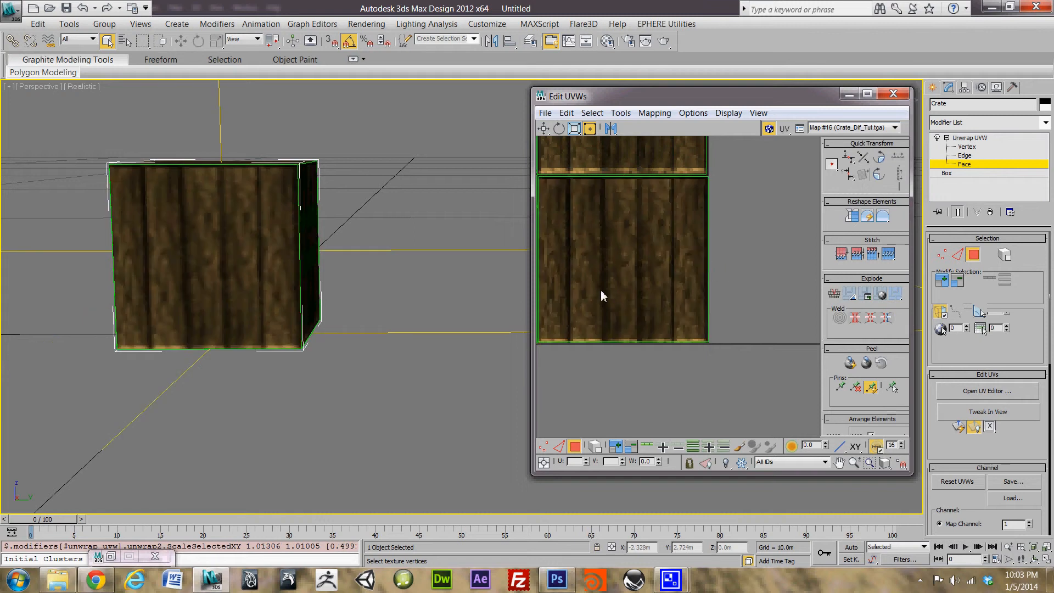
{"action": "scroll", "coordinate": [736, 335], "scroll_direction": "down", "scroll_amount": 4}
{"action": "scroll", "coordinate": [743, 322], "scroll_direction": "up", "scroll_amount": 8}
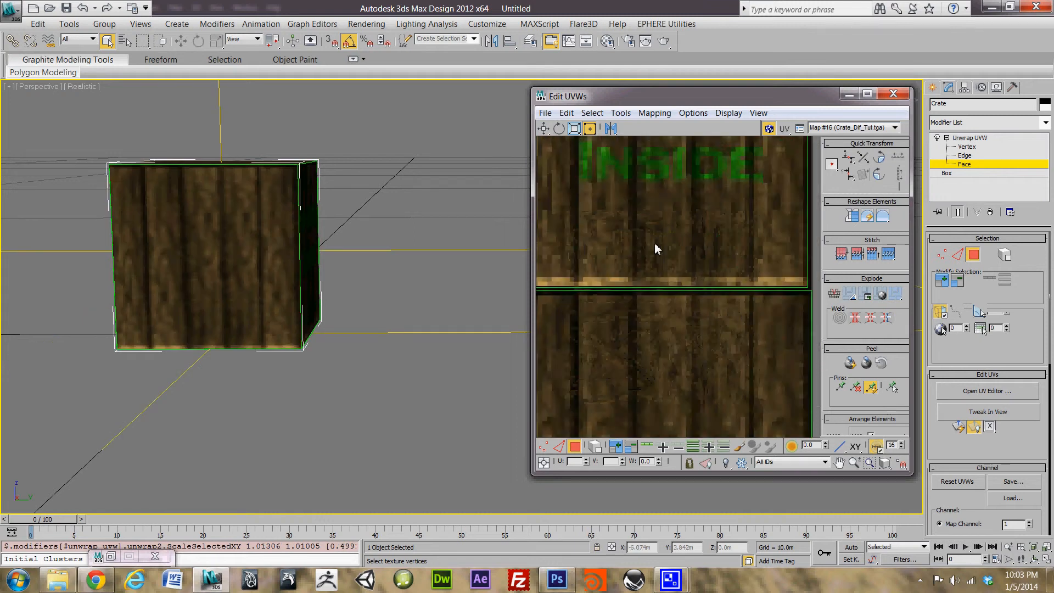
{"action": "scroll", "coordinate": [725, 329], "scroll_direction": "up", "scroll_amount": 6}
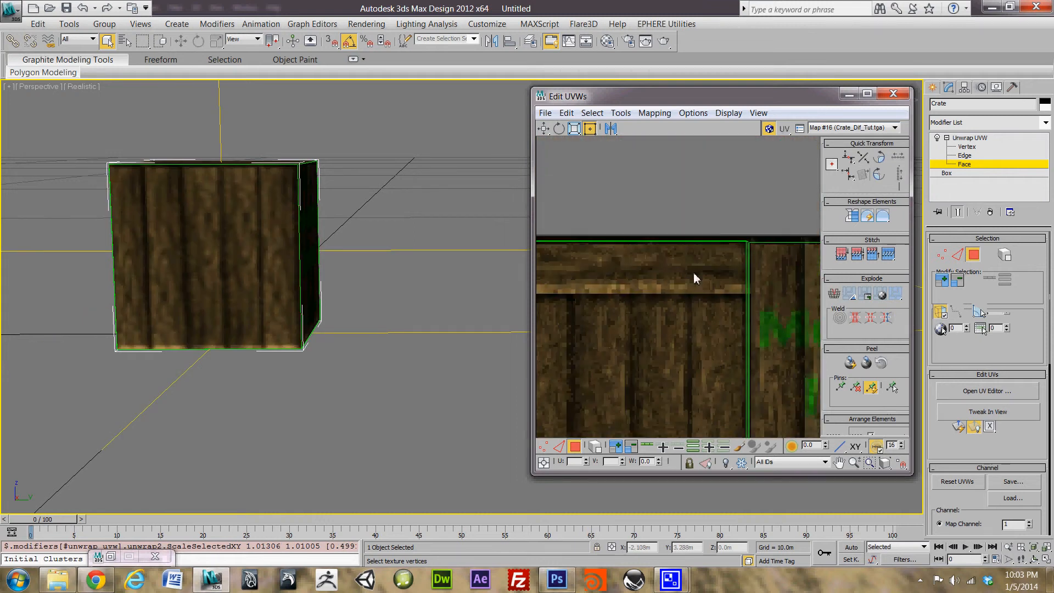
{"action": "middle_click_drag", "start_coordinate": [699, 265], "coordinate": [629, 313]}
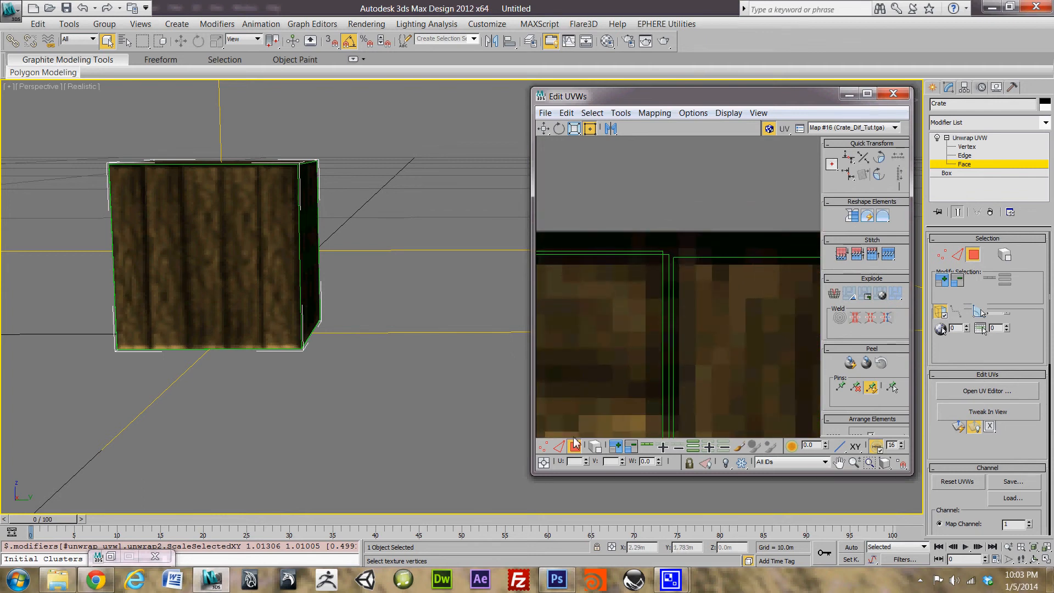
Step: Select the UV vertices at the seam intersection and apply Align Vertical
{"action": "left_click", "coordinate": [543, 446]}
{"action": "left_click_drag", "start_coordinate": [650, 223], "coordinate": [674, 280]}
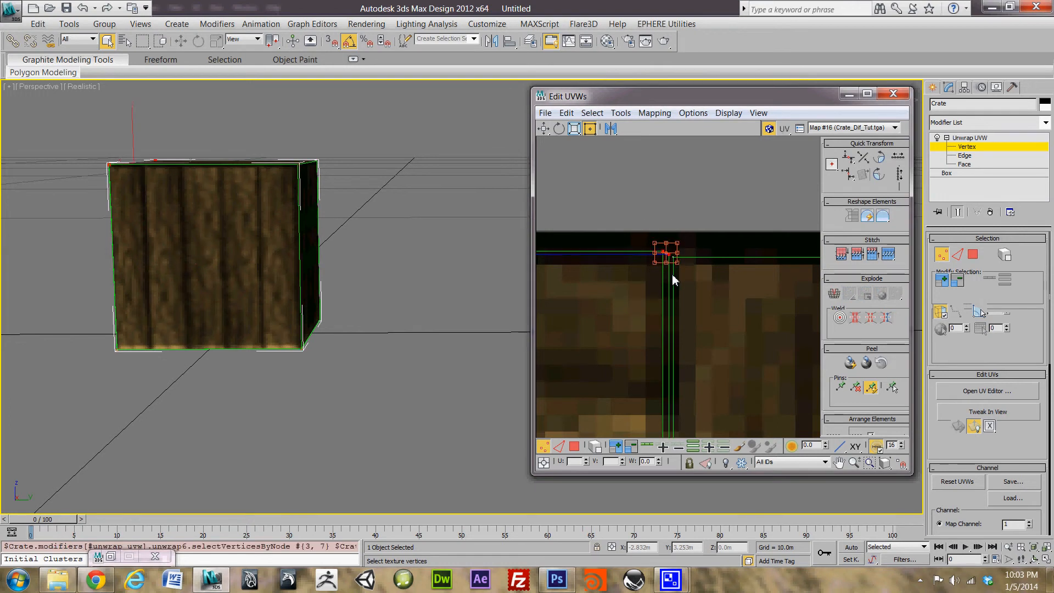
{"action": "middle_click_drag", "start_coordinate": [694, 348], "coordinate": [653, 82]}
{"action": "mouse_move", "coordinate": [665, 356]}
{"action": "middle_mouse_down"}
{"action": "mouse_move", "coordinate": [703, 153]}
{"action": "mouse_move", "coordinate": [663, 128]}
{"action": "middle_mouse_up"}
{"action": "middle_click_drag", "start_coordinate": [667, 407], "coordinate": [689, 274]}
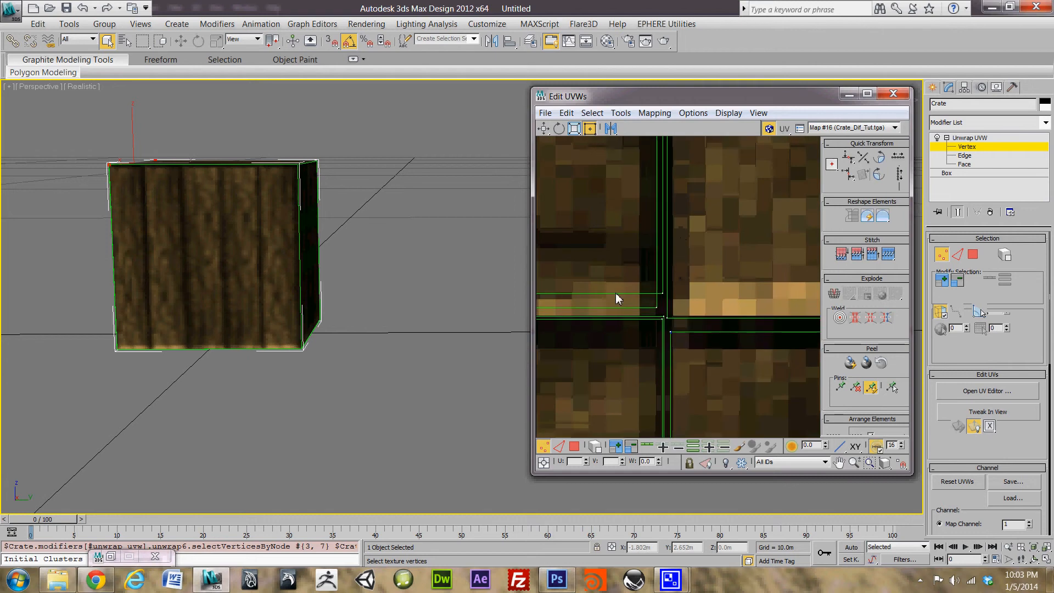
{"action": "left_click_drag", "start_coordinate": [629, 263], "coordinate": [668, 315]}
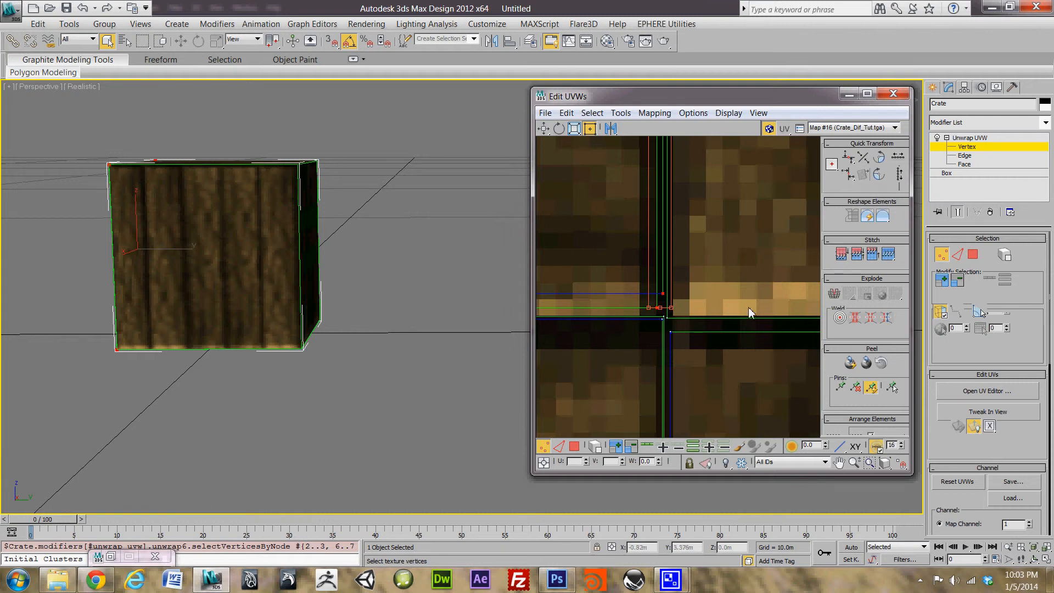
{"action": "mouse_move", "coordinate": [721, 156]}
{"action": "middle_mouse_down"}
{"action": "mouse_move", "coordinate": [655, 340]}
{"action": "mouse_move", "coordinate": [714, 138]}
{"action": "middle_mouse_up"}
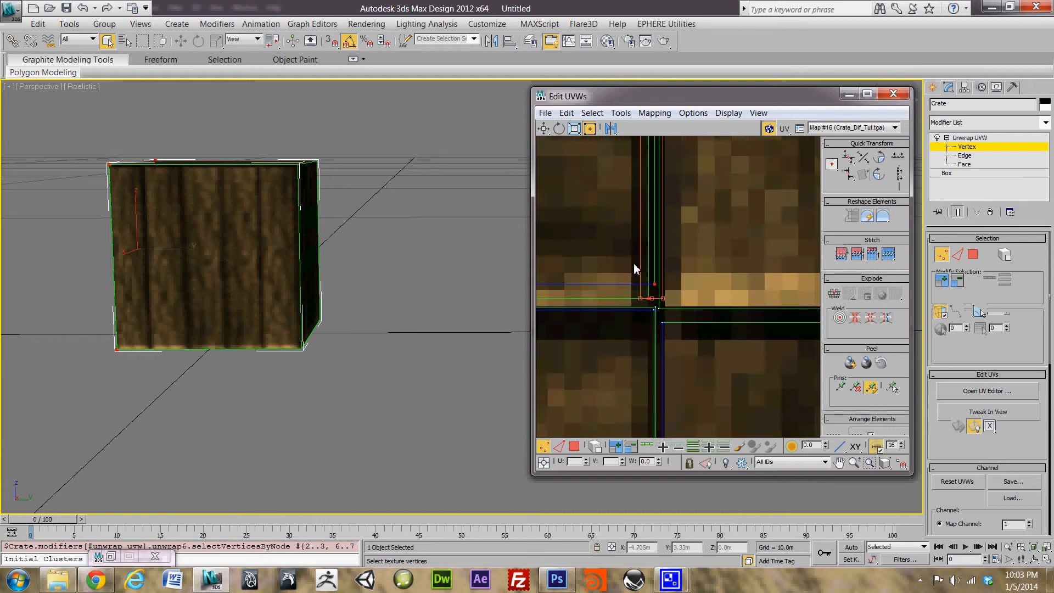
{"action": "scroll", "coordinate": [644, 283], "scroll_direction": "up", "scroll_amount": 3}
{"action": "middle_click_drag", "start_coordinate": [680, 299], "coordinate": [637, 283]}
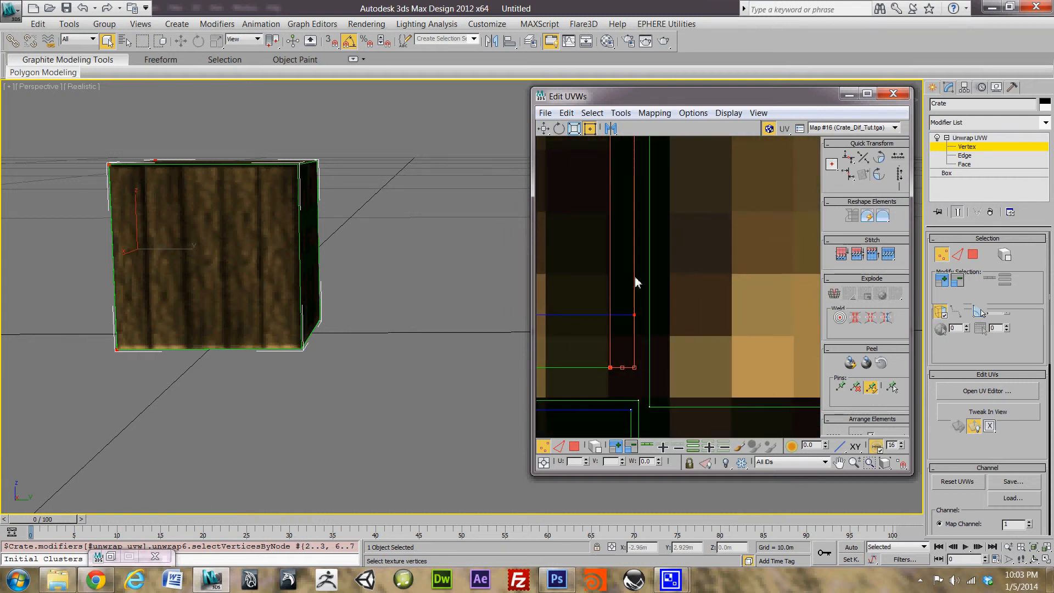
{"action": "left_click", "coordinate": [849, 177]}
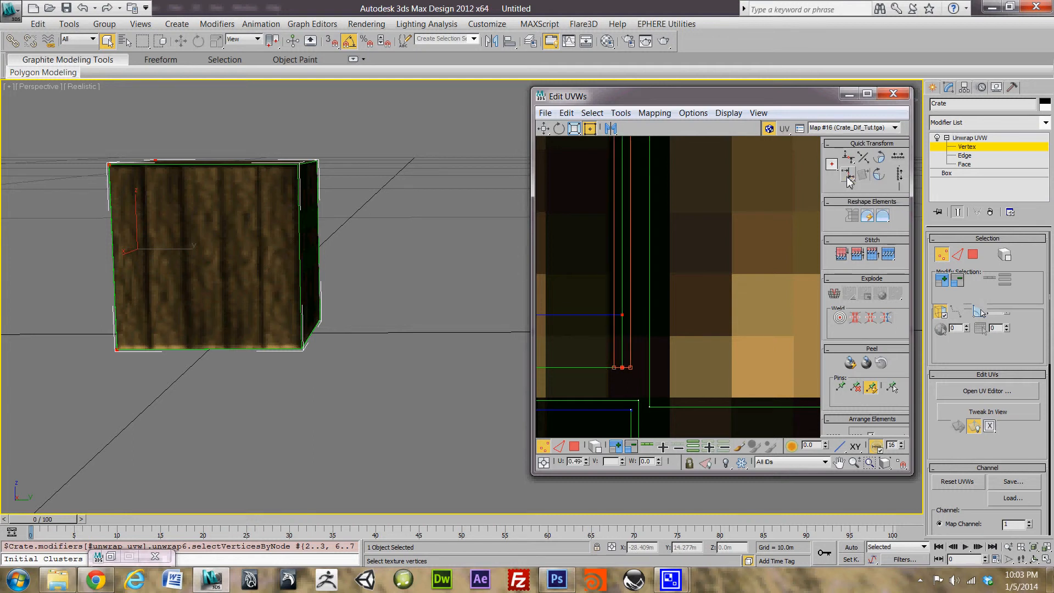
Step: Select the bottom-left corner vertices along the left edge and apply Align Vertical
{"action": "middle_click_drag", "start_coordinate": [612, 257], "coordinate": [630, 299]}
{"action": "scroll", "coordinate": [631, 275], "scroll_direction": "down", "scroll_amount": 7}
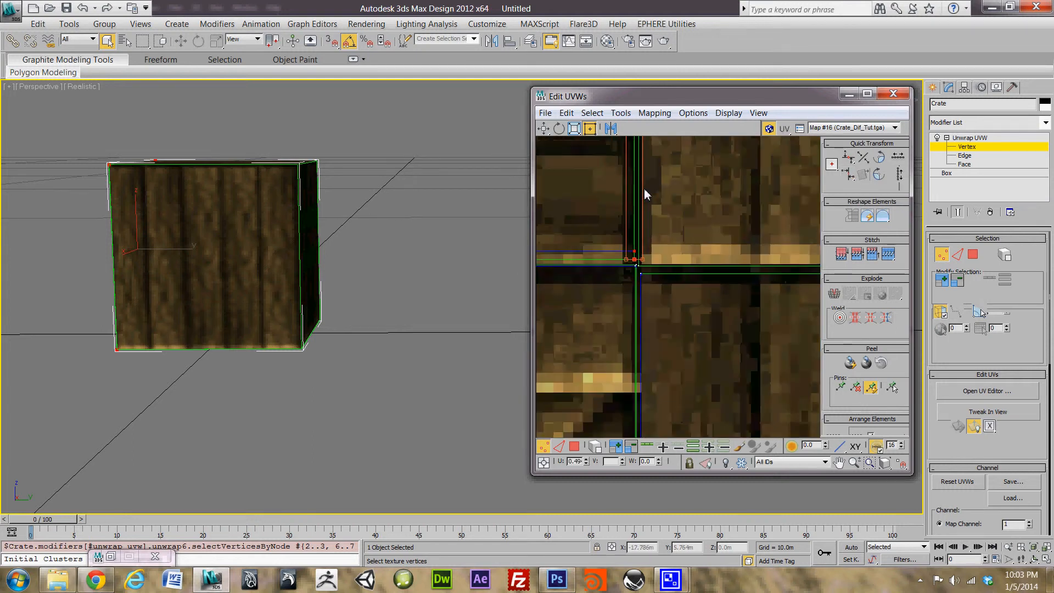
{"action": "middle_click_drag", "start_coordinate": [649, 202], "coordinate": [703, 327]}
{"action": "middle_click_drag", "start_coordinate": [702, 180], "coordinate": [722, 315]}
{"action": "middle_click_drag", "start_coordinate": [612, 211], "coordinate": [668, 301]}
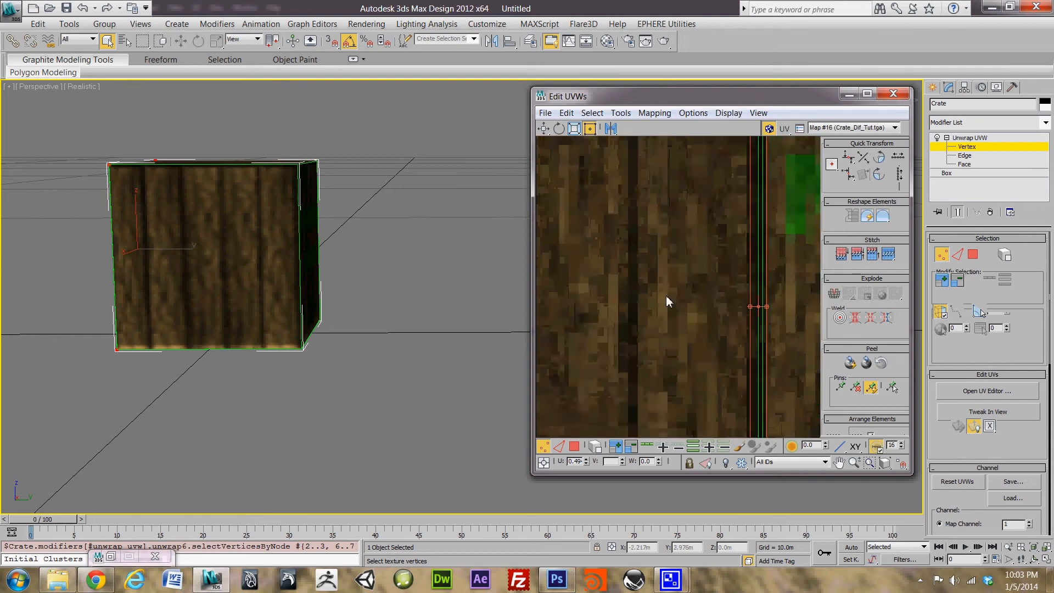
{"action": "middle_click_drag", "start_coordinate": [673, 203], "coordinate": [719, 346]}
{"action": "middle_click_drag", "start_coordinate": [733, 219], "coordinate": [769, 349]}
{"action": "scroll", "coordinate": [769, 349], "scroll_direction": "down", "scroll_amount": 4}
{"action": "middle_click_drag", "start_coordinate": [629, 304], "coordinate": [666, 190]}
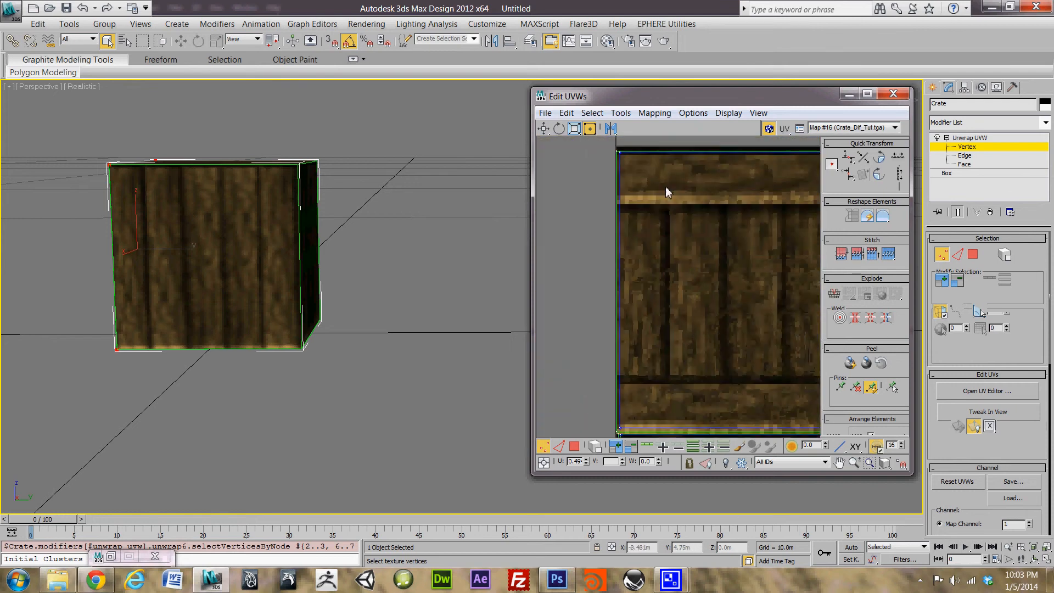
{"action": "left_click_drag", "start_coordinate": [602, 145], "coordinate": [668, 436]}
{"action": "scroll", "coordinate": [671, 389], "scroll_direction": "up", "scroll_amount": 6}
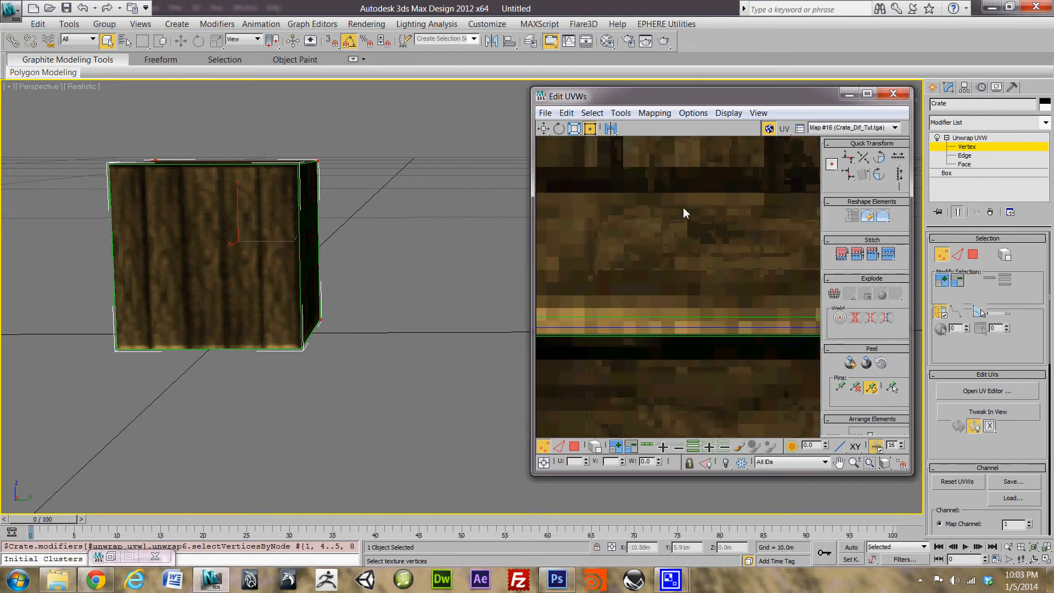
{"action": "scroll", "coordinate": [640, 278], "scroll_direction": "up", "scroll_amount": 3}
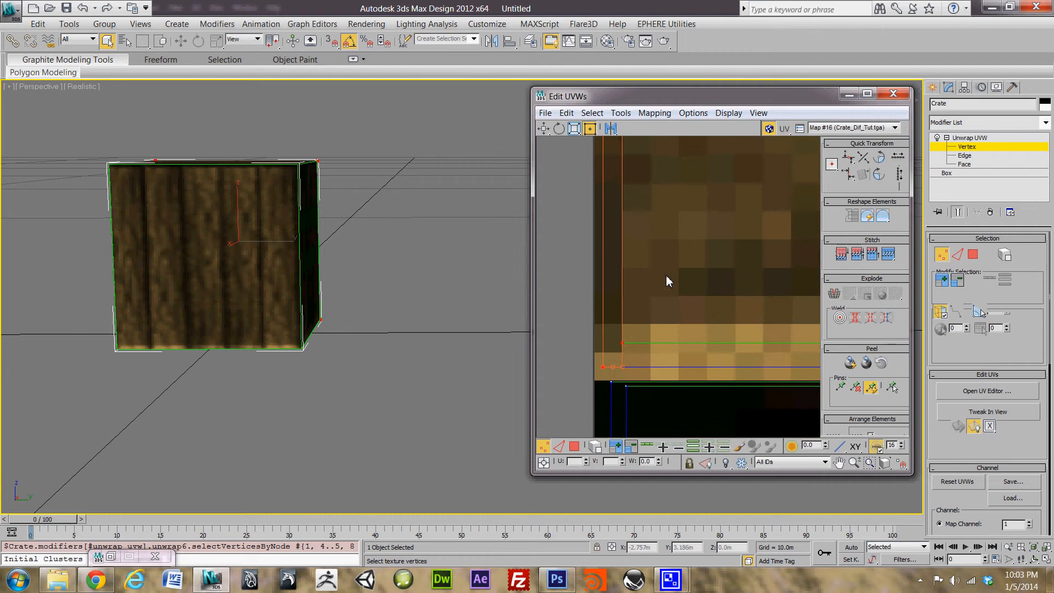
{"action": "scroll", "coordinate": [394, 271], "scroll_direction": "up", "scroll_amount": 8}
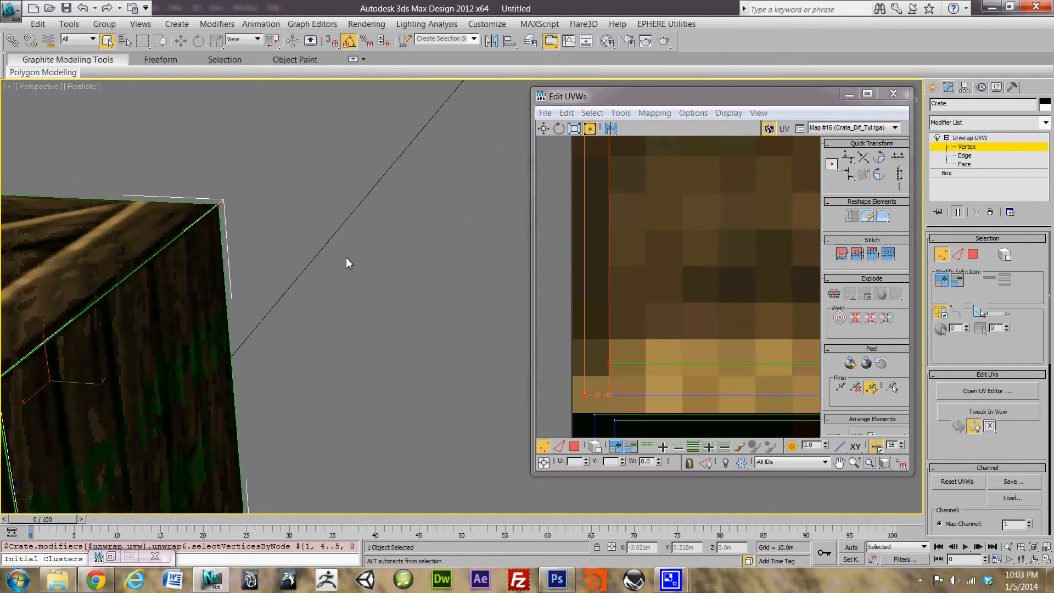
{"action": "middle_click_drag", "start_coordinate": [261, 257], "coordinate": [327, 273], "text": "alt"}
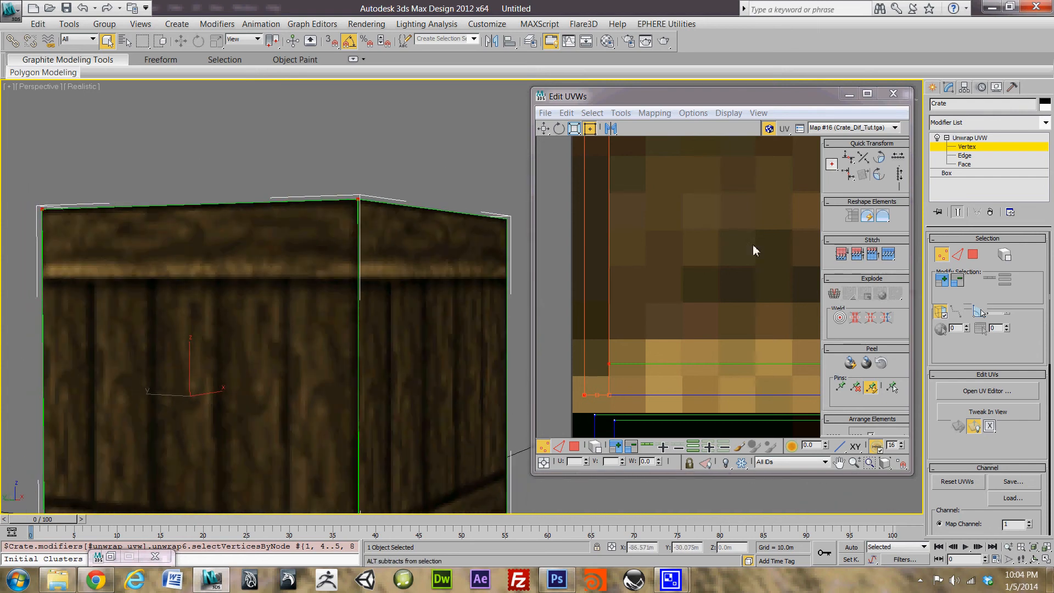
{"action": "left_click", "coordinate": [850, 175]}
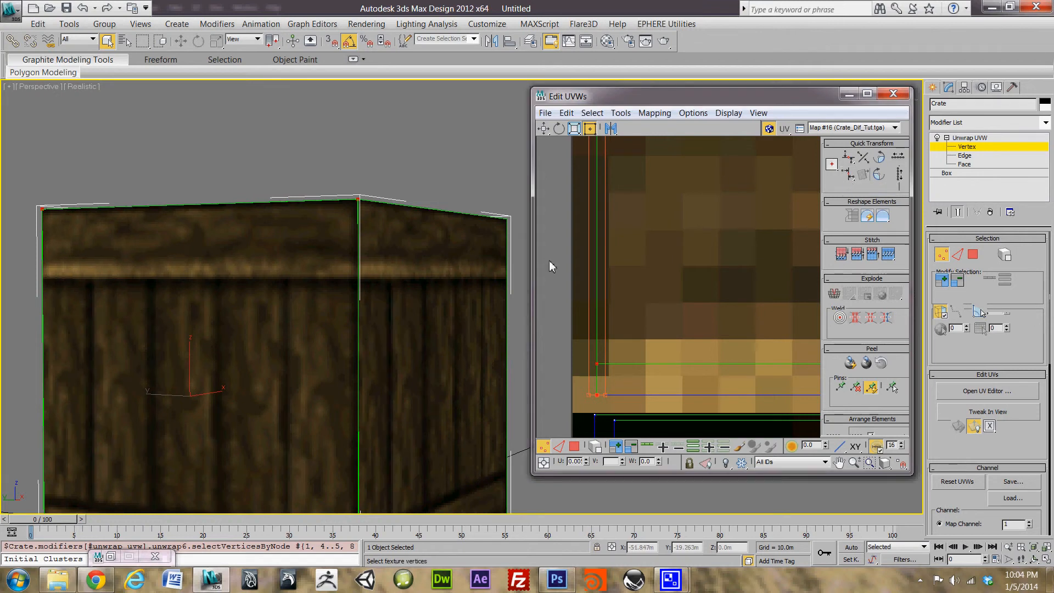
Step: Orbit the crate and pan to the texture's left edge to check the mapping
{"action": "middle_click_drag", "start_coordinate": [360, 281], "coordinate": [405, 268], "text": "alt"}
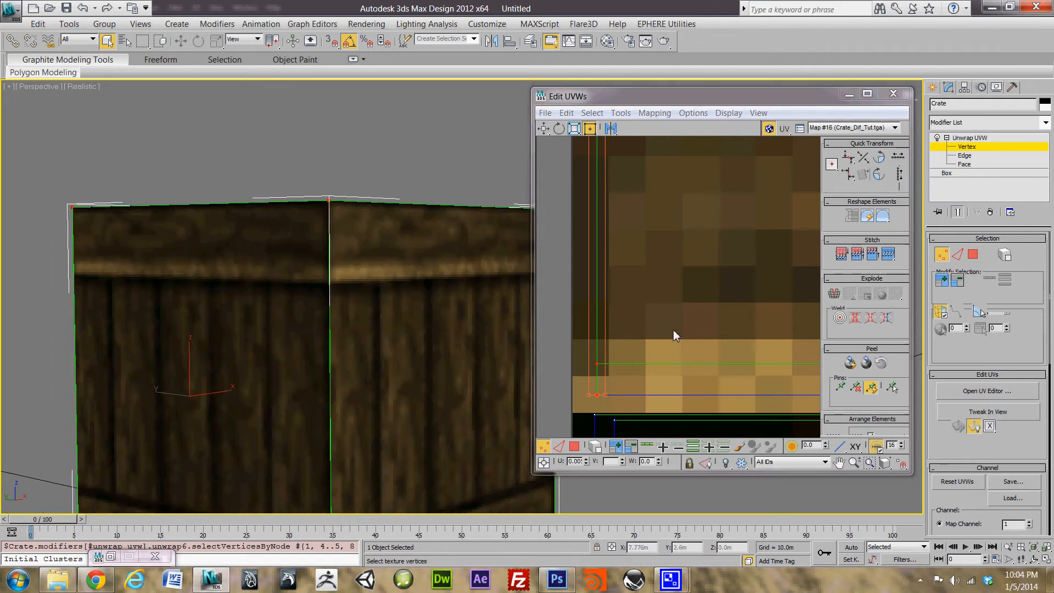
{"action": "middle_click_drag", "start_coordinate": [714, 314], "coordinate": [608, 296]}
{"action": "scroll", "coordinate": [714, 298], "scroll_direction": "down", "scroll_amount": 1}
{"action": "scroll", "coordinate": [717, 292], "scroll_direction": "down", "scroll_amount": 6}
{"action": "middle_click_drag", "start_coordinate": [712, 289], "coordinate": [594, 295]}
{"action": "scroll", "coordinate": [594, 294], "scroll_direction": "down", "scroll_amount": 3}
{"action": "scroll", "coordinate": [579, 283], "scroll_direction": "down", "scroll_amount": 3}
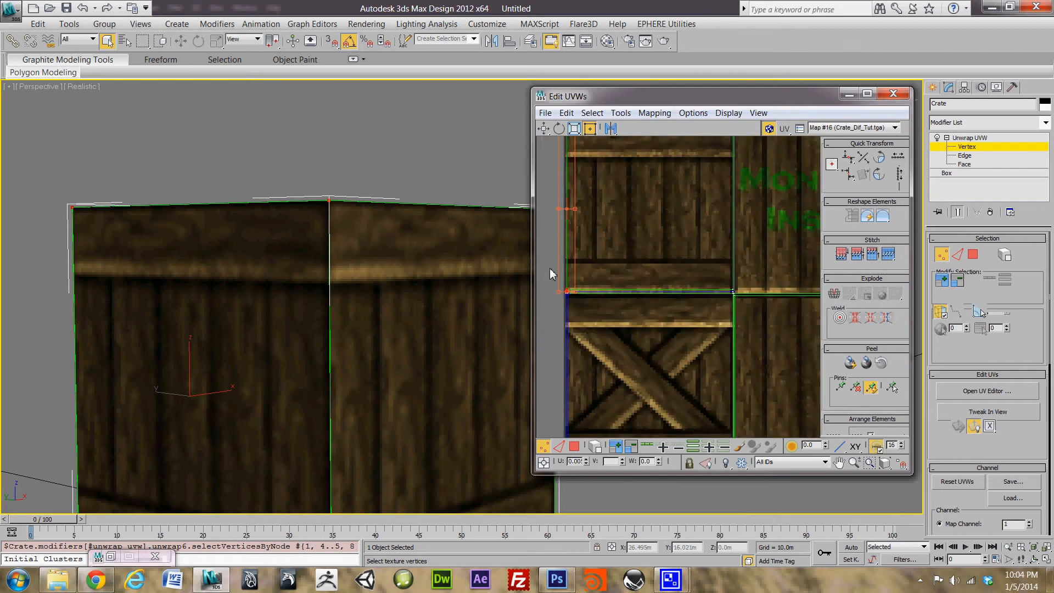
Step: Select the two seam vertices, try moving them upward, then undo the move
{"action": "left_click", "coordinate": [550, 269]}
{"action": "left_click_drag", "start_coordinate": [787, 275], "coordinate": [746, 272]}
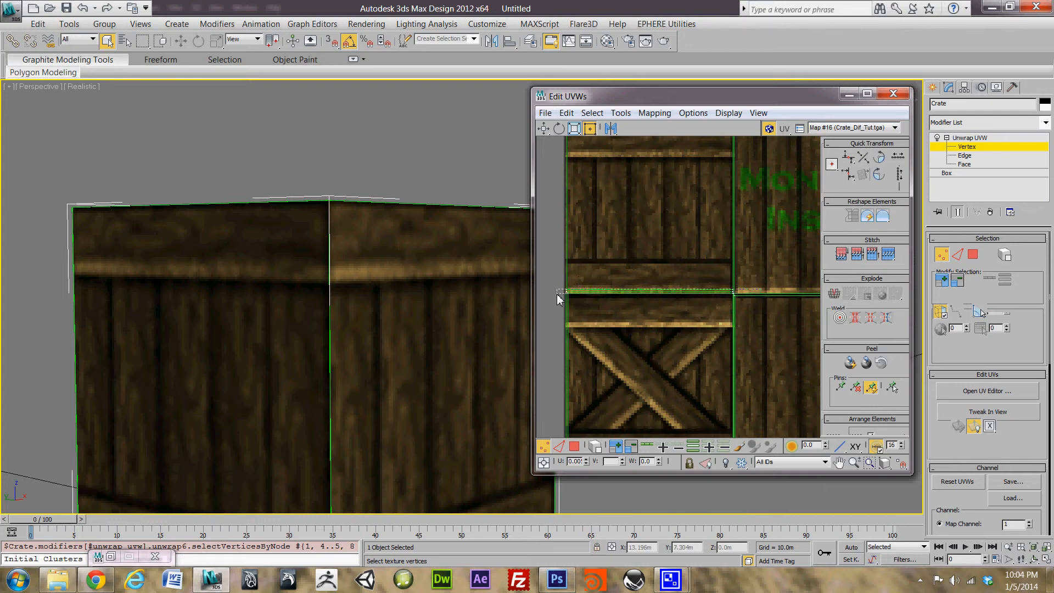
{"action": "left_click_drag", "start_coordinate": [557, 298], "coordinate": [559, 295]}
{"action": "scroll", "coordinate": [608, 294], "scroll_direction": "up", "scroll_amount": 6}
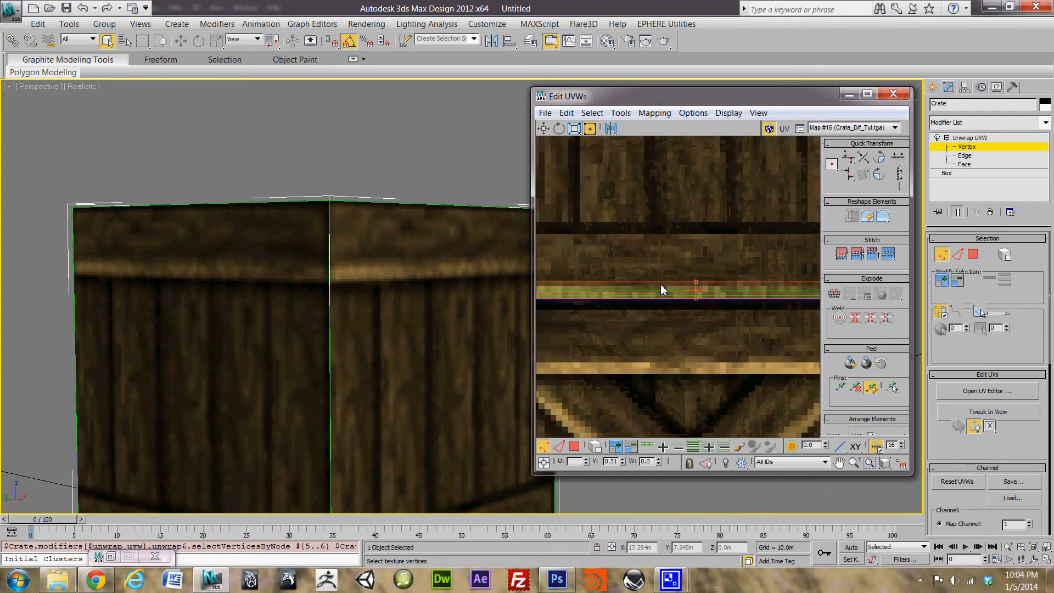
{"action": "scroll", "coordinate": [729, 326], "scroll_direction": "up", "scroll_amount": 2}
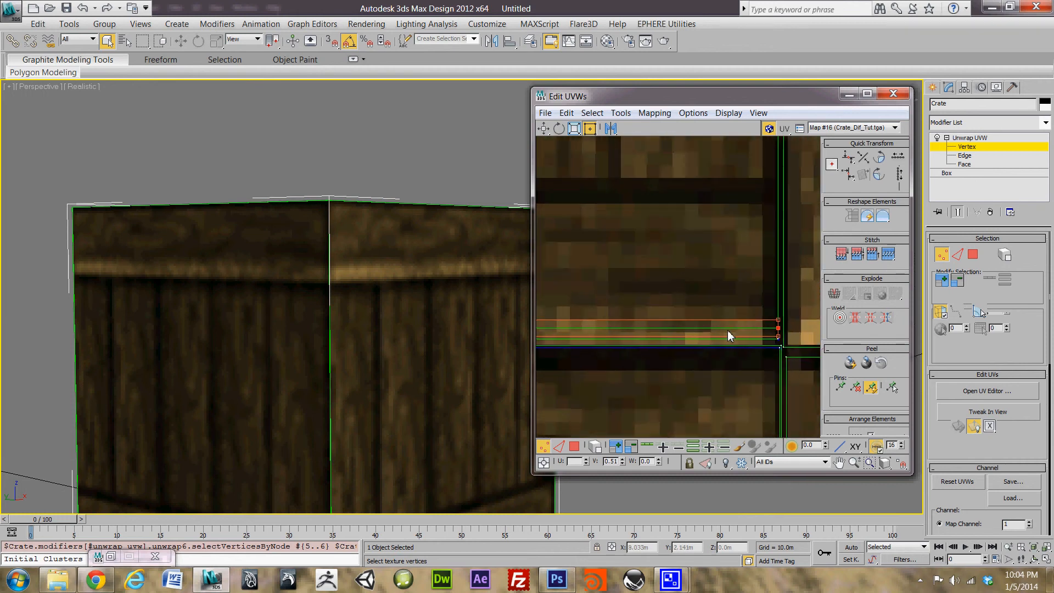
{"action": "left_click_drag", "start_coordinate": [727, 330], "coordinate": [736, 170]}
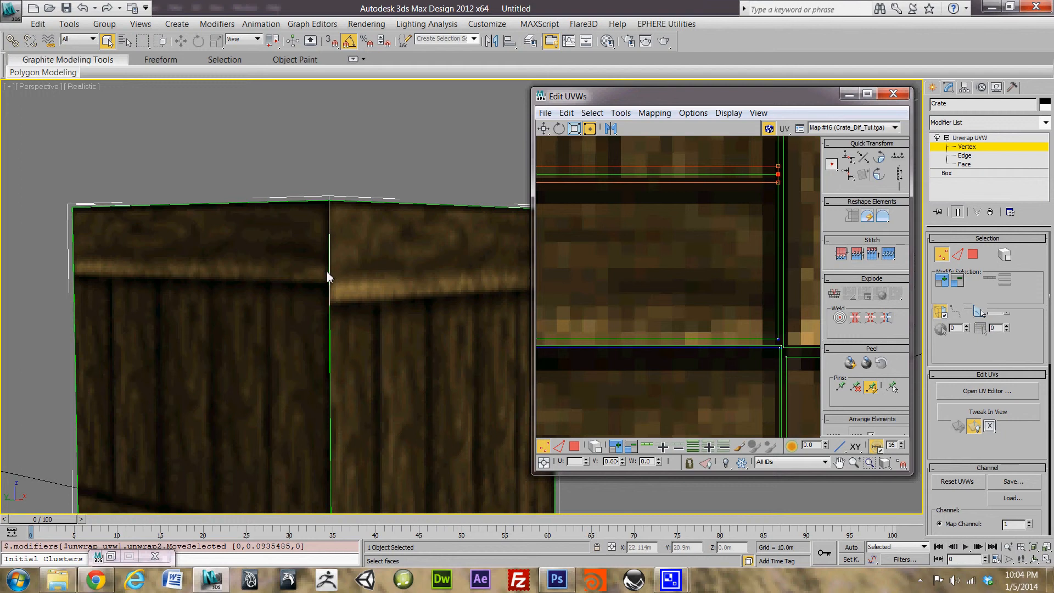
{"action": "key", "text": "ctrl+z"}
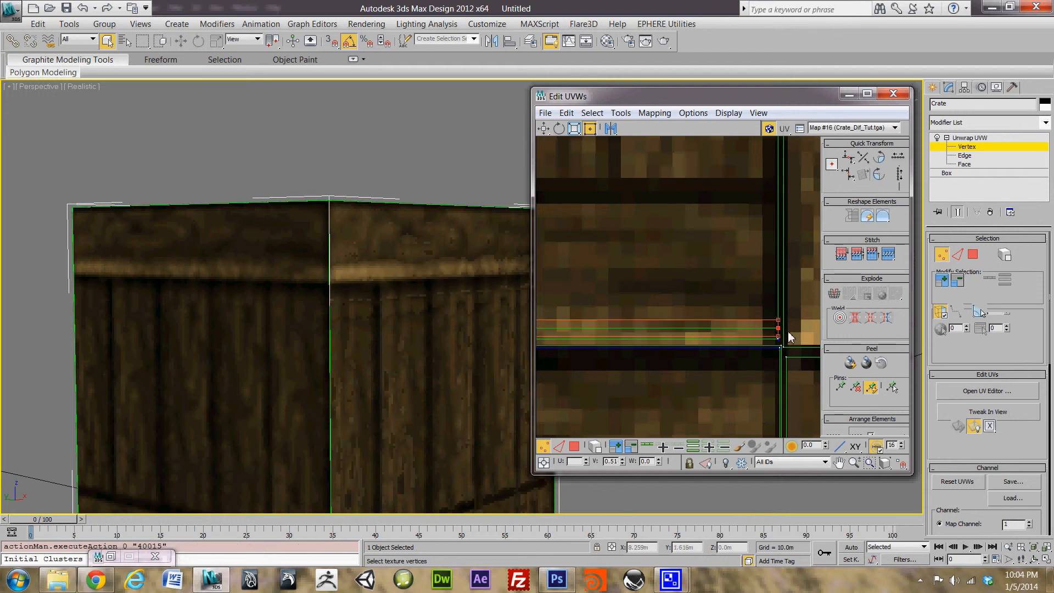
Step: Select the seam vertices at the texture's left edge and align them horizontally at V 0.50
{"action": "scroll", "coordinate": [669, 330], "scroll_direction": "down", "scroll_amount": 2}
{"action": "scroll", "coordinate": [669, 328], "scroll_direction": "down", "scroll_amount": 2}
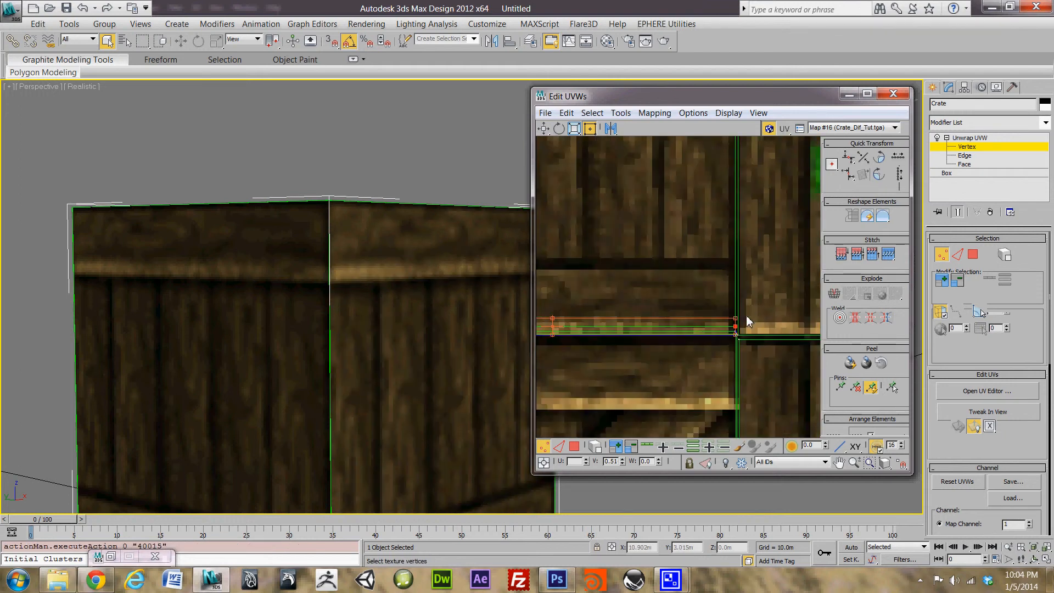
{"action": "left_click_drag", "start_coordinate": [705, 337], "coordinate": [706, 334]}
{"action": "middle_click_drag", "start_coordinate": [719, 337], "coordinate": [748, 330]}
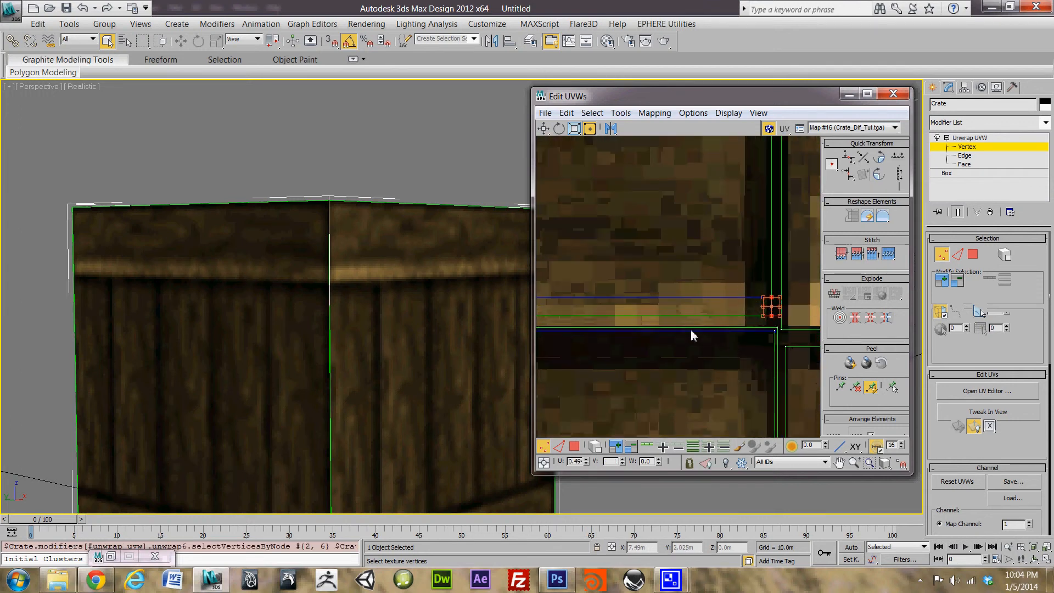
{"action": "middle_click_drag", "start_coordinate": [626, 330], "coordinate": [783, 352]}
{"action": "middle_click_drag", "start_coordinate": [582, 343], "coordinate": [770, 322]}
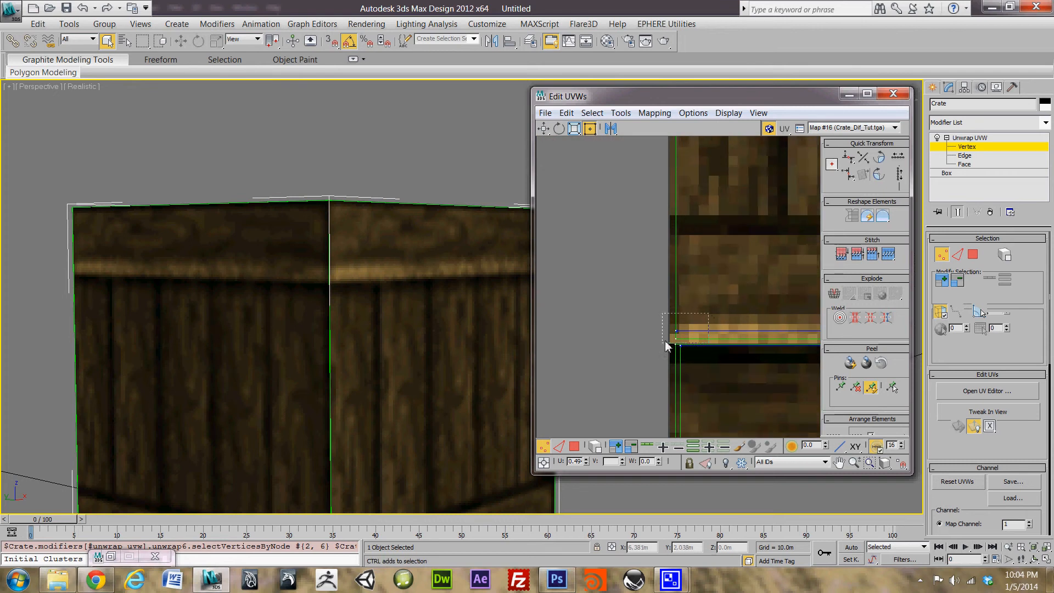
{"action": "left_click_drag", "start_coordinate": [666, 346], "coordinate": [667, 346]}
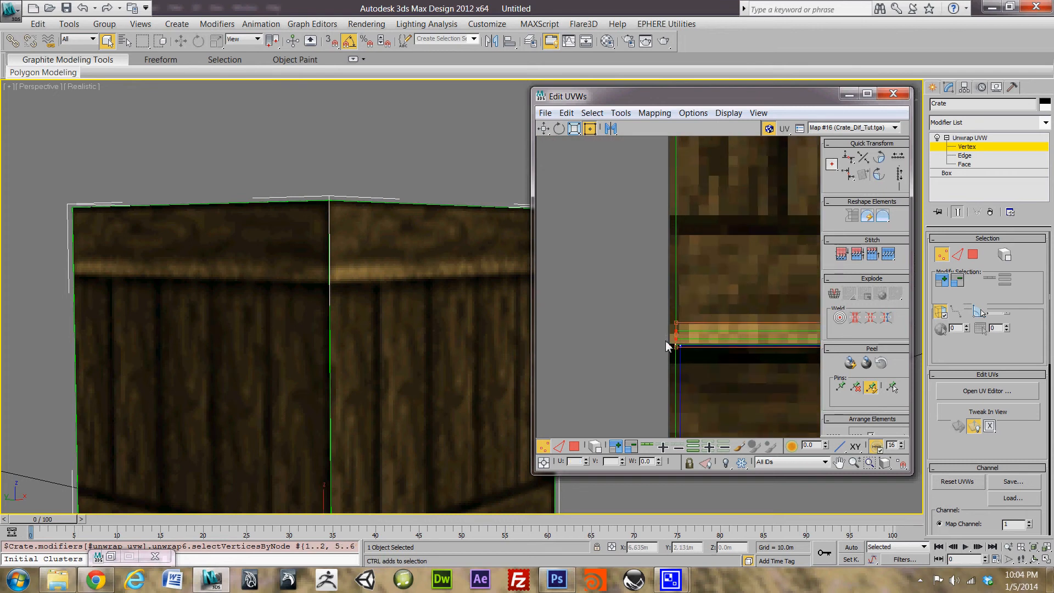
{"action": "left_click", "coordinate": [849, 174]}
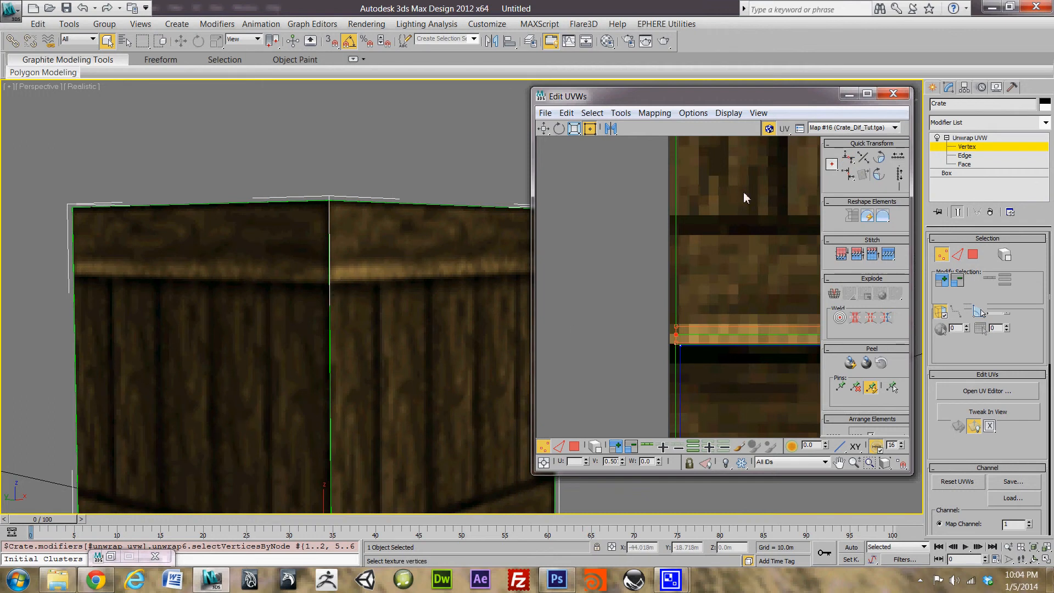
Step: Select the two top-left corner vertices and move the view to the texture's top-right corner
{"action": "middle_click_drag", "start_coordinate": [748, 208], "coordinate": [677, 364]}
{"action": "scroll", "coordinate": [689, 336], "scroll_direction": "down", "scroll_amount": 4}
{"action": "middle_click_drag", "start_coordinate": [726, 270], "coordinate": [661, 310]}
{"action": "scroll", "coordinate": [689, 277], "scroll_direction": "up", "scroll_amount": 2}
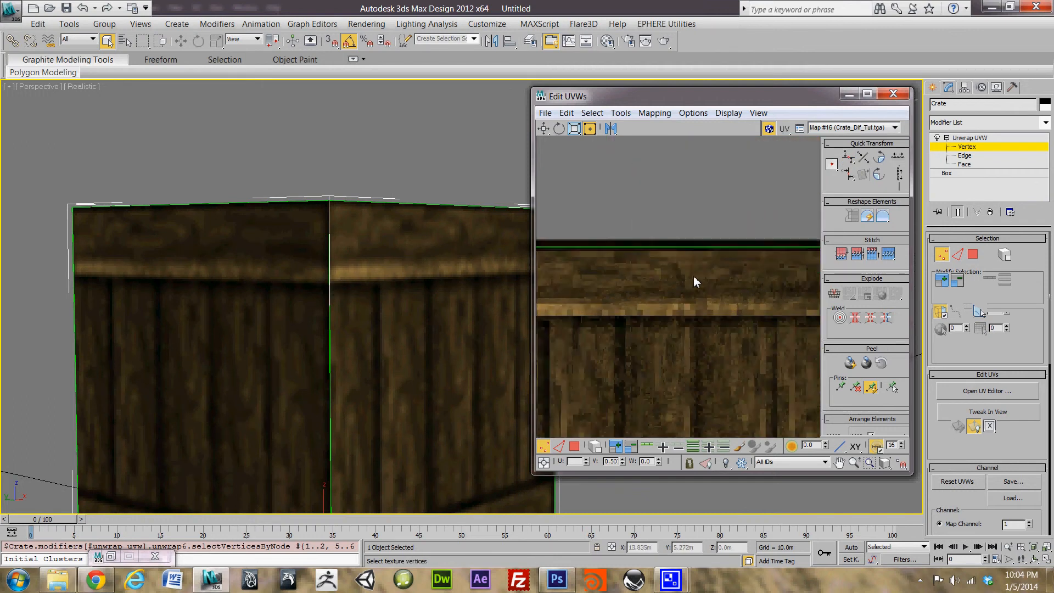
{"action": "middle_click_drag", "start_coordinate": [693, 276], "coordinate": [782, 338]}
{"action": "scroll", "coordinate": [783, 339], "scroll_direction": "down", "scroll_amount": 1}
{"action": "left_click_drag", "start_coordinate": [615, 300], "coordinate": [649, 330]}
{"action": "middle_click_drag", "start_coordinate": [815, 316], "coordinate": [620, 305]}
{"action": "scroll", "coordinate": [703, 309], "scroll_direction": "up", "scroll_amount": 6}
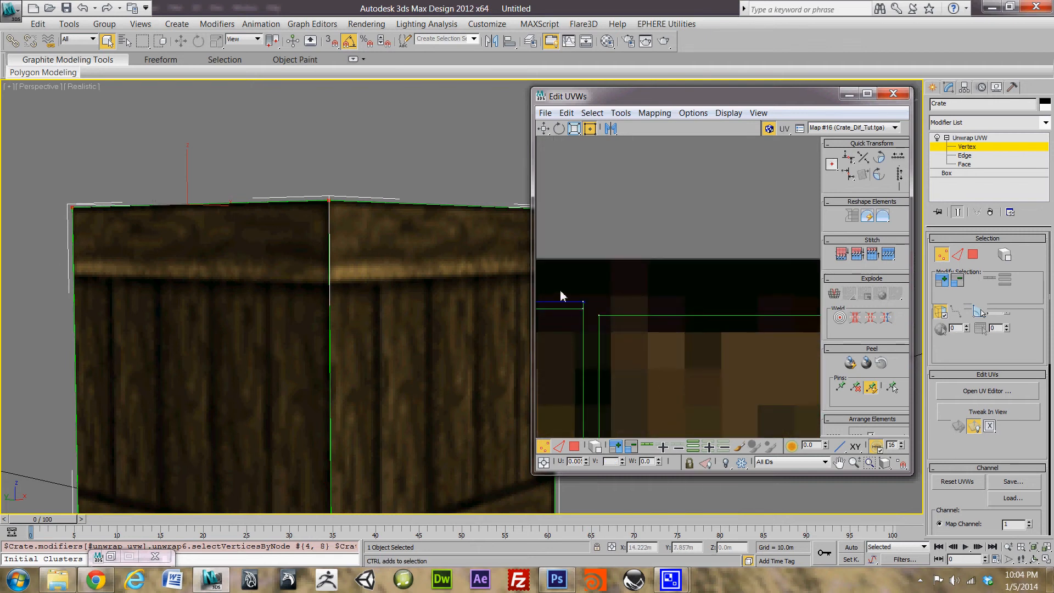
Step: Straighten the UV corner vertices into a level line
{"action": "left_click_drag", "start_coordinate": [600, 345], "coordinate": [591, 346]}
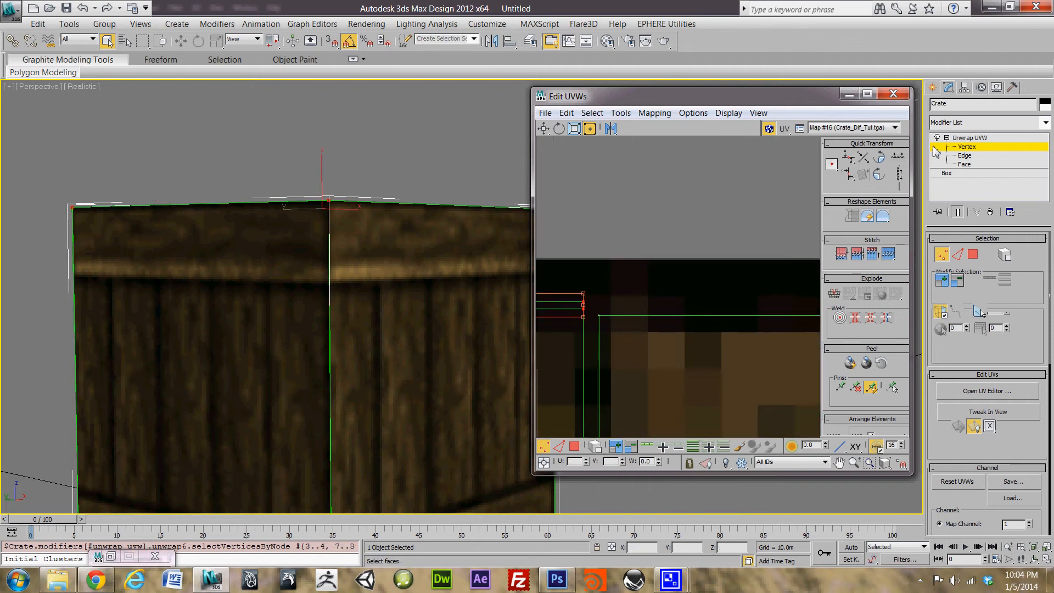
{"action": "left_click", "coordinate": [849, 158]}
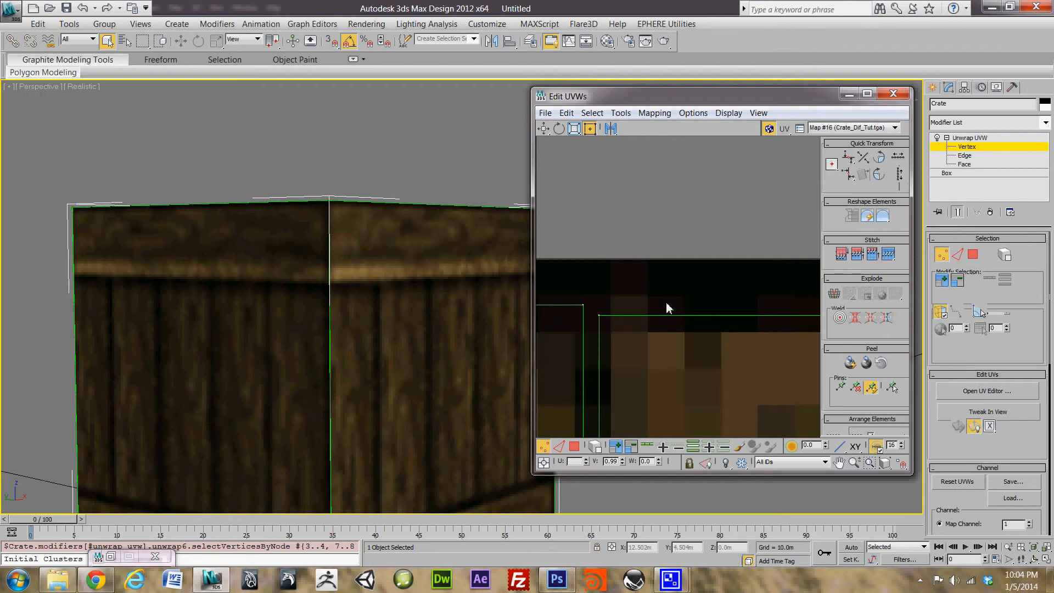
{"action": "scroll", "coordinate": [586, 261], "scroll_direction": "down", "scroll_amount": 5}
{"action": "scroll", "coordinate": [634, 255], "scroll_direction": "down", "scroll_amount": 1}
{"action": "middle_click_drag", "start_coordinate": [741, 396], "coordinate": [675, 219]}
{"action": "middle_click_drag", "start_coordinate": [752, 268], "coordinate": [775, 237]}
{"action": "middle_click_drag", "start_coordinate": [690, 295], "coordinate": [774, 279]}
{"action": "middle_click_drag", "start_coordinate": [612, 254], "coordinate": [694, 251]}
{"action": "scroll", "coordinate": [695, 256], "scroll_direction": "up", "scroll_amount": 8}
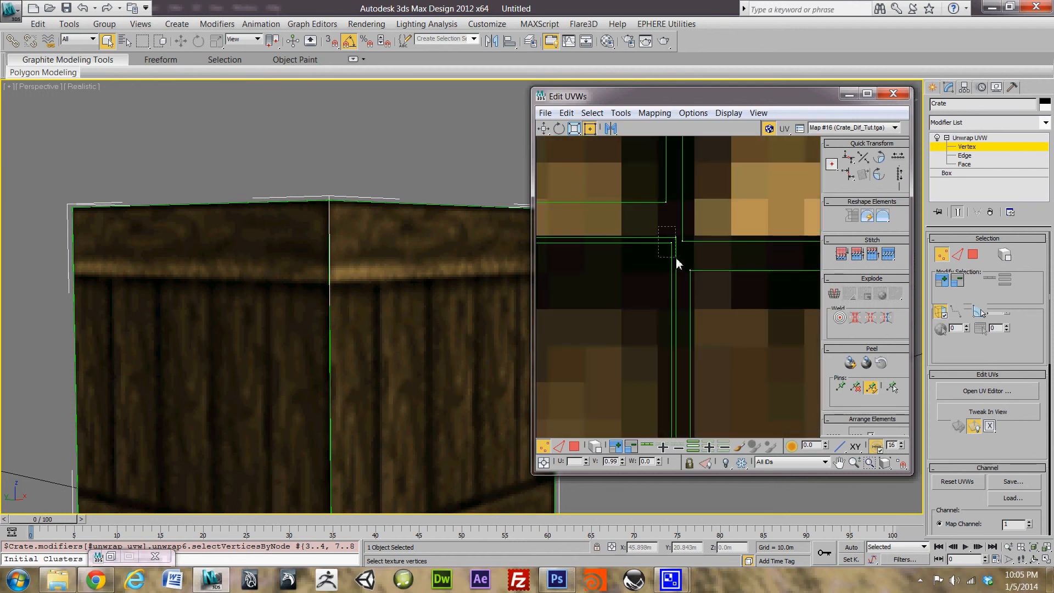
Step: Select the seam-corner vertex pair and the UV vertices at the shell's left corner
{"action": "left_click_drag", "start_coordinate": [679, 266], "coordinate": [680, 266]}
{"action": "scroll", "coordinate": [668, 270], "scroll_direction": "up", "scroll_amount": 6}
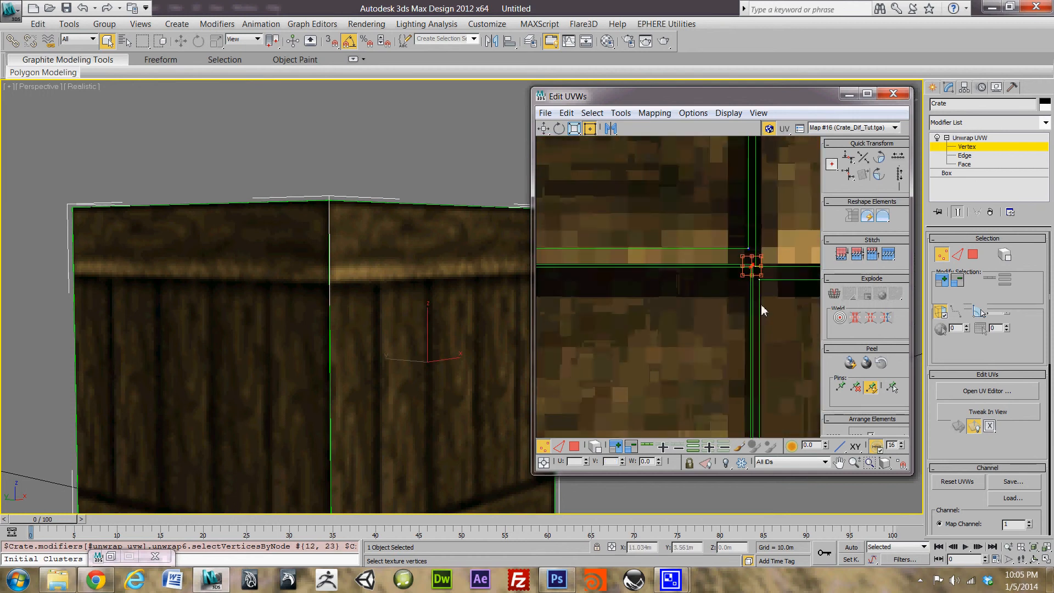
{"action": "middle_click_drag", "start_coordinate": [729, 276], "coordinate": [900, 278]}
{"action": "middle_click_drag", "start_coordinate": [684, 268], "coordinate": [816, 270]}
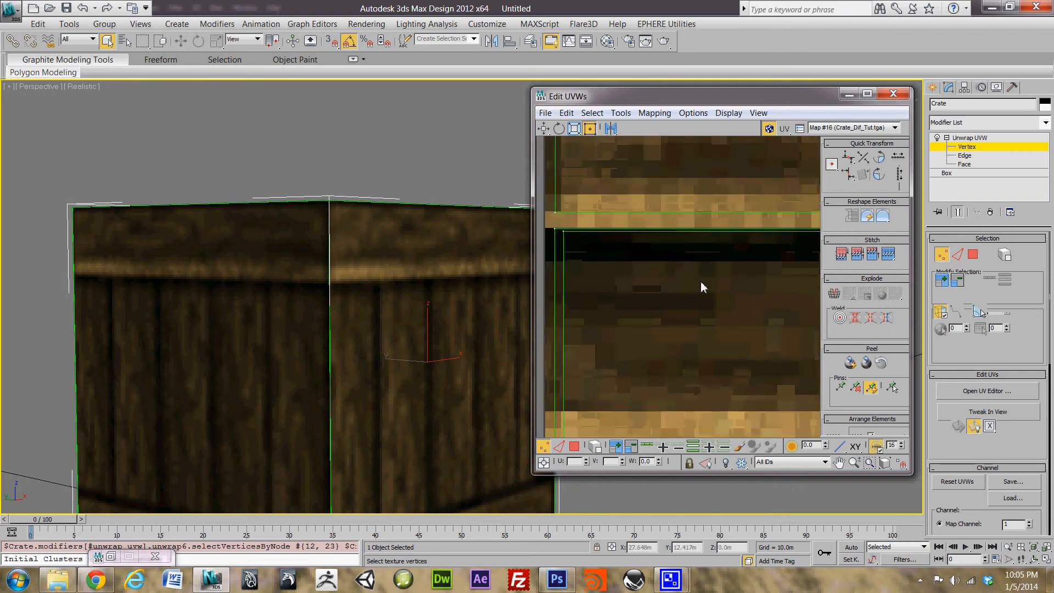
{"action": "middle_click_drag", "start_coordinate": [701, 283], "coordinate": [831, 296]}
{"action": "left_click_drag", "start_coordinate": [649, 275], "coordinate": [650, 275]}
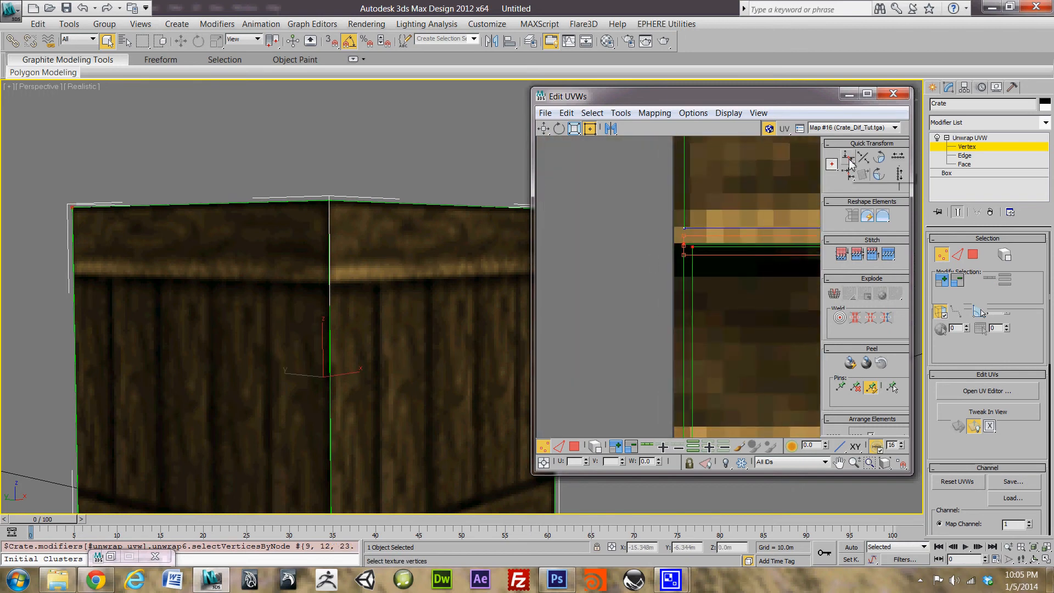
{"action": "middle_click_drag", "start_coordinate": [764, 329], "coordinate": [637, 285]}
{"action": "scroll", "coordinate": [637, 285], "scroll_direction": "down", "scroll_amount": 6}
{"action": "middle_click_drag", "start_coordinate": [691, 353], "coordinate": [715, 183]}
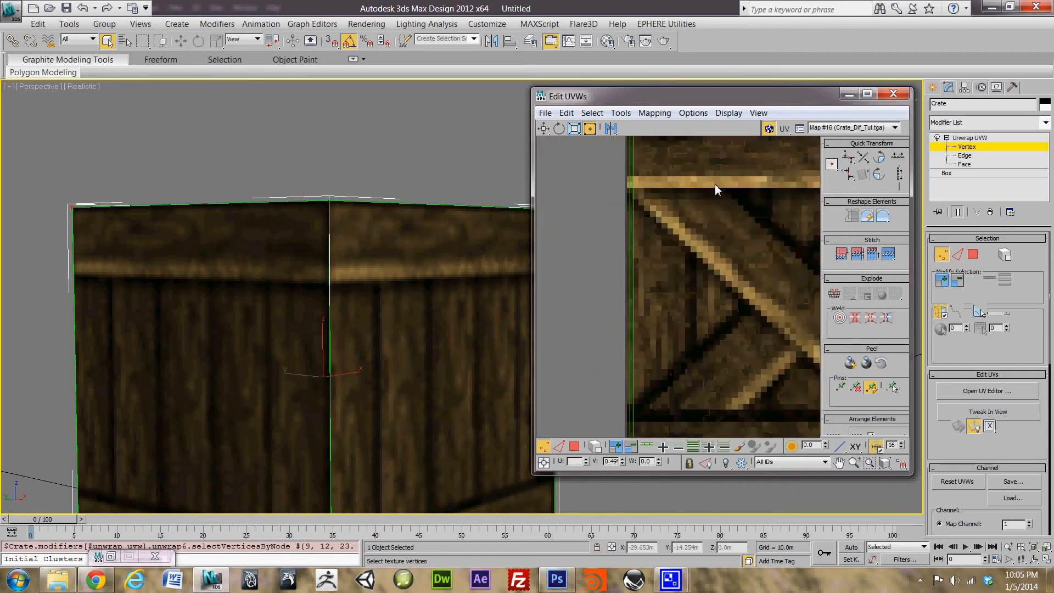
{"action": "middle_click_drag", "start_coordinate": [721, 424], "coordinate": [631, 297]}
{"action": "middle_click_drag", "start_coordinate": [785, 299], "coordinate": [571, 321]}
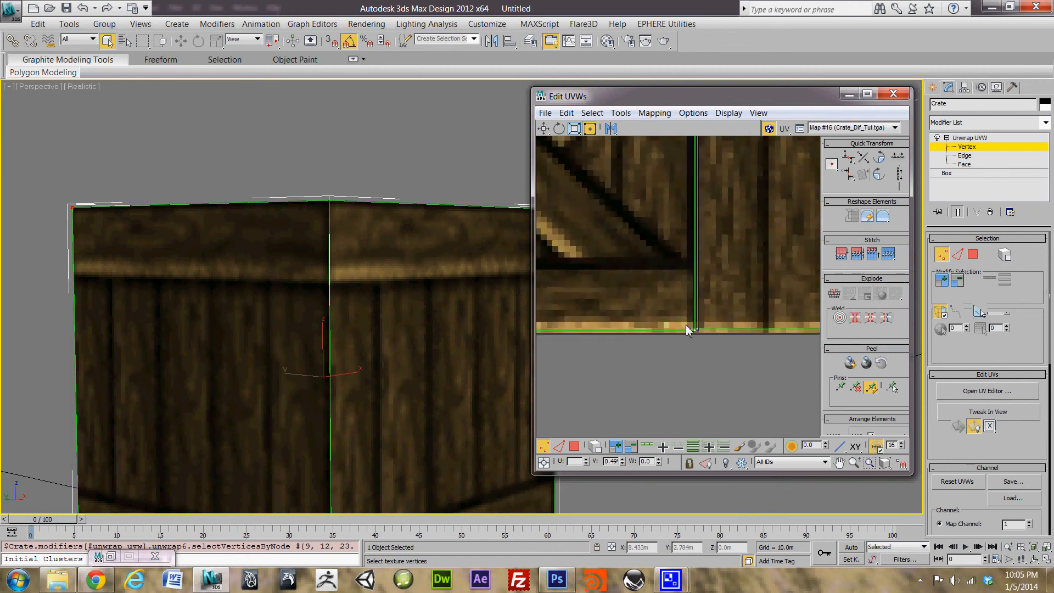
{"action": "scroll", "coordinate": [687, 325], "scroll_direction": "up", "scroll_amount": 6}
Step: Add the shell's corner vertices to the selection, then undo the stray UV vertex move
{"action": "left_click_drag", "start_coordinate": [732, 351], "coordinate": [760, 396], "text": "ctrl"}
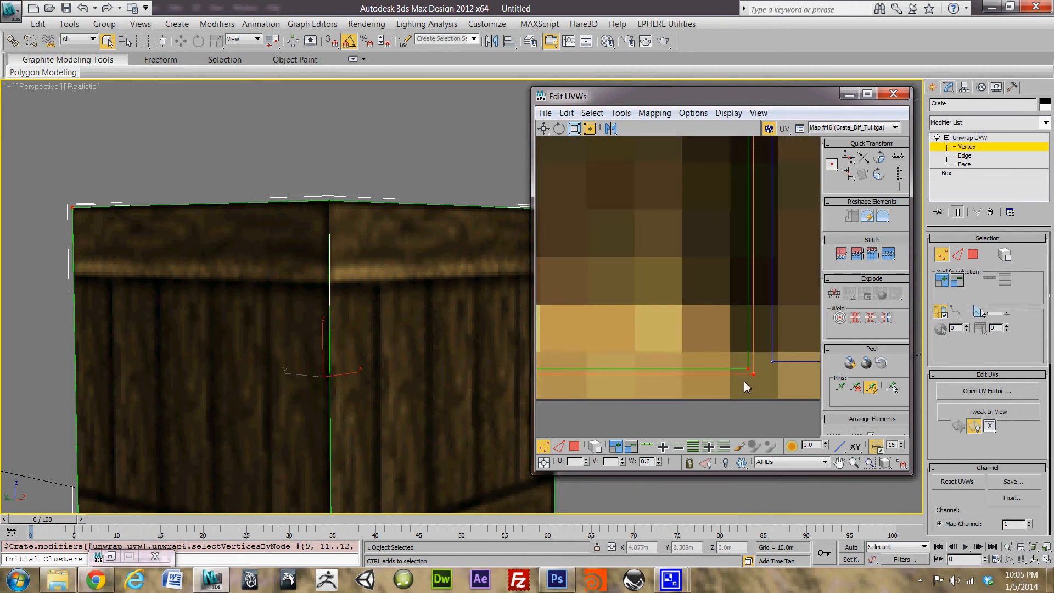
{"action": "middle_click_drag", "start_coordinate": [576, 308], "coordinate": [702, 306]}
{"action": "scroll", "coordinate": [703, 305], "scroll_direction": "down", "scroll_amount": 6}
{"action": "middle_click_drag", "start_coordinate": [601, 280], "coordinate": [785, 291]}
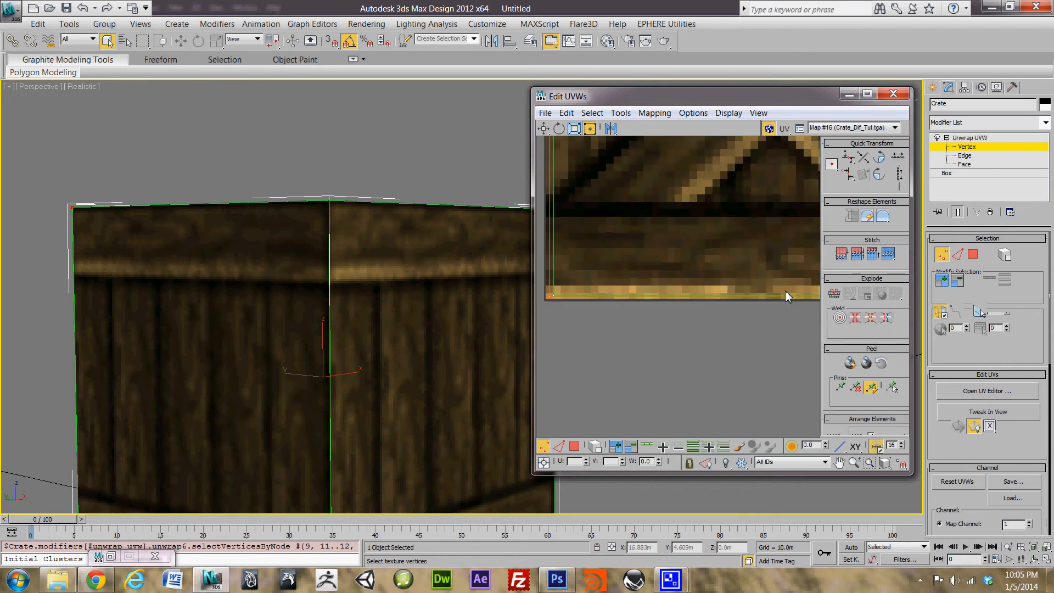
{"action": "key", "text": "ctrl+z"}
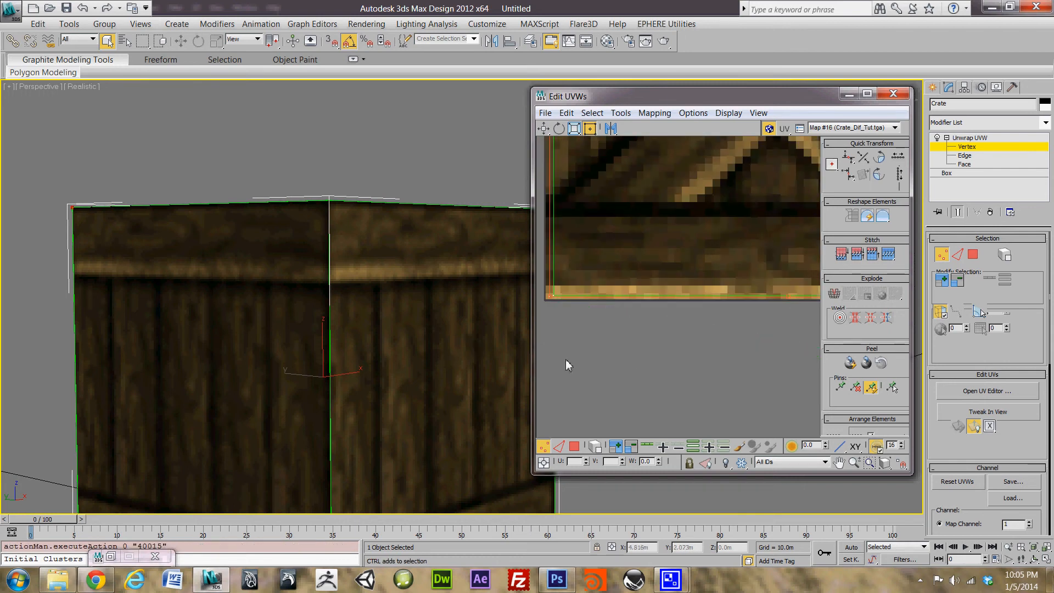
{"action": "middle_click_drag", "start_coordinate": [791, 316], "coordinate": [663, 328]}
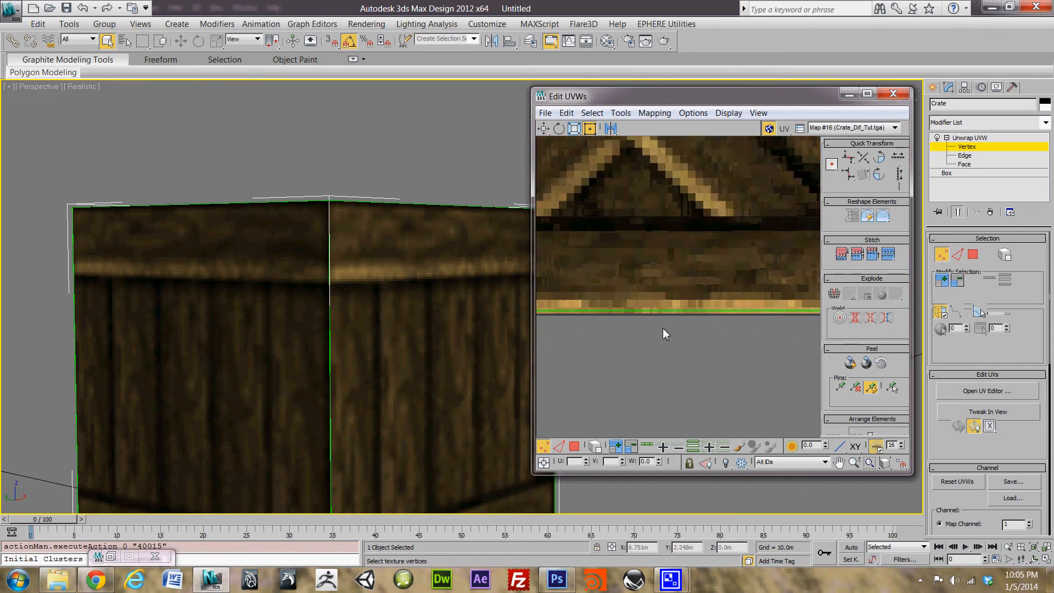
{"action": "mouse_move", "coordinate": [779, 292]}
{"action": "middle_mouse_down"}
{"action": "mouse_move", "coordinate": [661, 299]}
{"action": "mouse_move", "coordinate": [519, 275]}
{"action": "middle_mouse_up"}
{"action": "scroll", "coordinate": [659, 242], "scroll_direction": "down", "scroll_amount": 4}
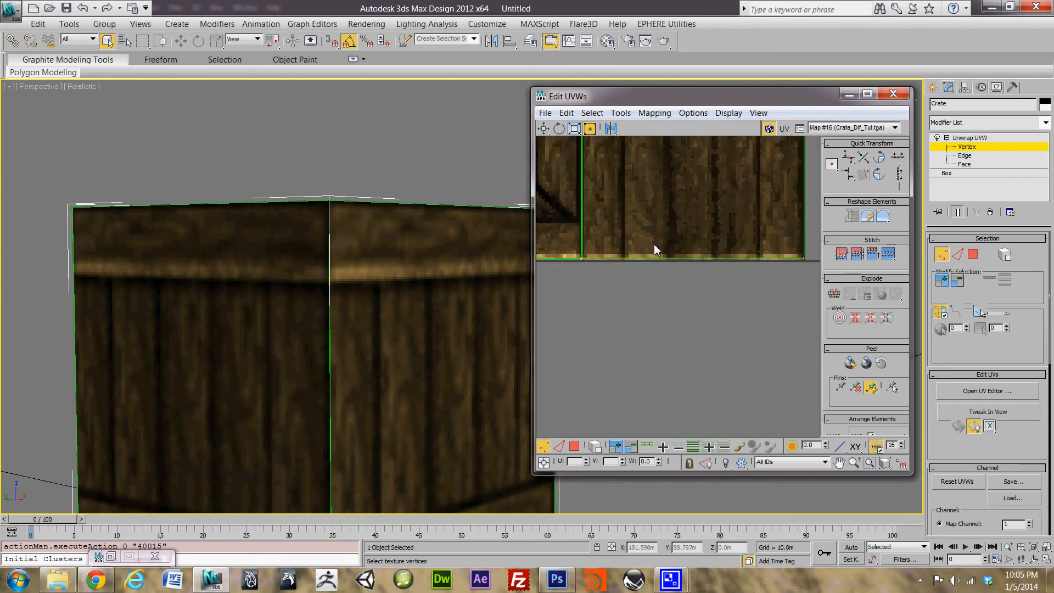
Step: Align the UV vertices along the crate's bottom edge at one height
{"action": "middle_click_drag", "start_coordinate": [586, 249], "coordinate": [524, 298]}
{"action": "scroll", "coordinate": [763, 279], "scroll_direction": "up", "scroll_amount": 7}
{"action": "scroll", "coordinate": [558, 292], "scroll_direction": "up", "scroll_amount": 3}
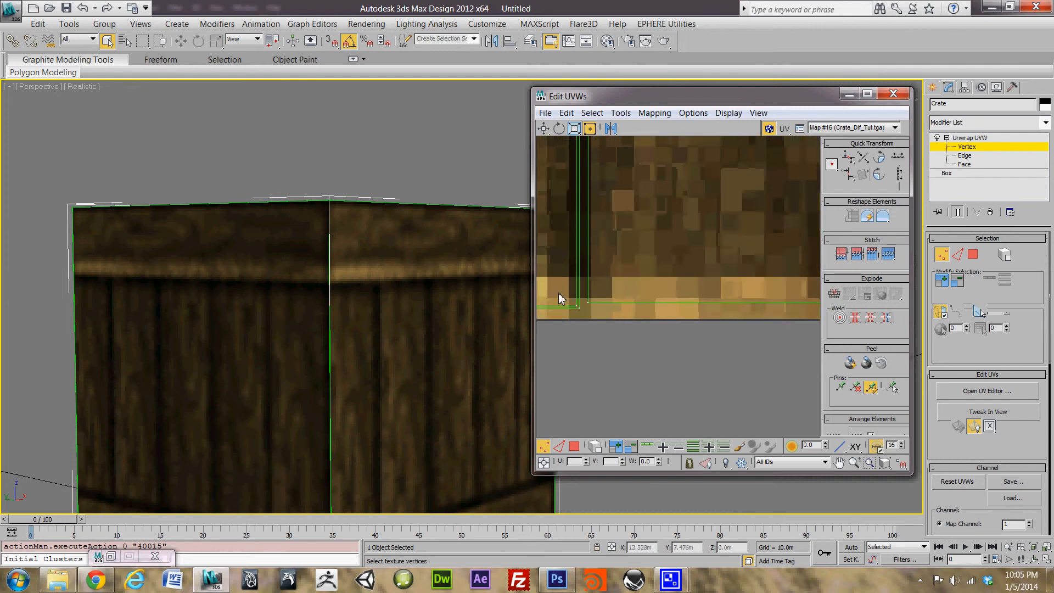
{"action": "left_click_drag", "start_coordinate": [563, 301], "coordinate": [594, 341]}
{"action": "middle_click_drag", "start_coordinate": [663, 291], "coordinate": [765, 308]}
{"action": "scroll", "coordinate": [755, 258], "scroll_direction": "down", "scroll_amount": 4}
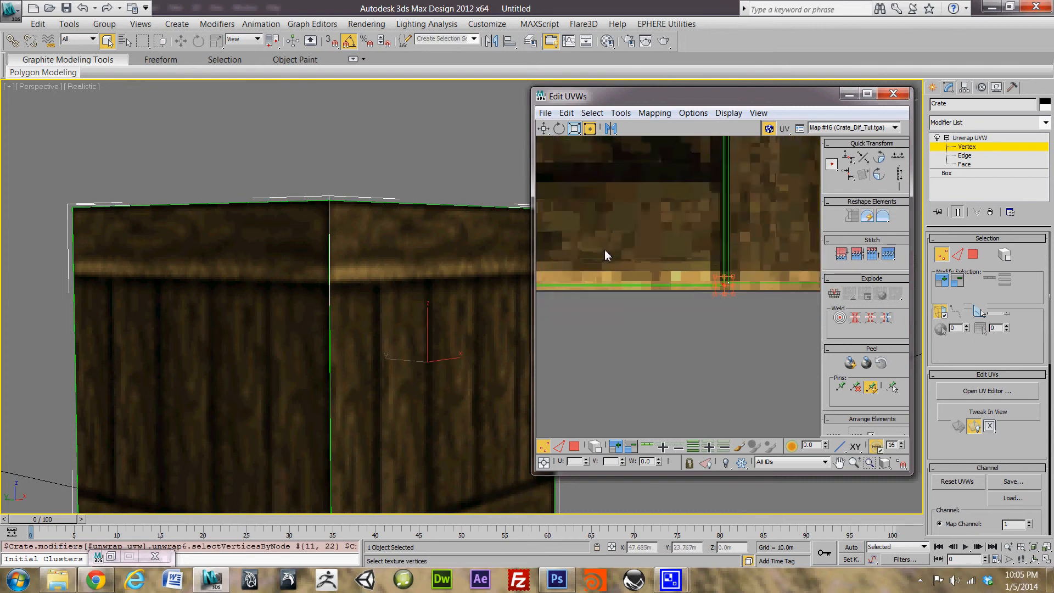
{"action": "middle_click_drag", "start_coordinate": [605, 250], "coordinate": [791, 235]}
{"action": "scroll", "coordinate": [790, 235], "scroll_direction": "down", "scroll_amount": 4}
{"action": "left_click_drag", "start_coordinate": [498, 313], "coordinate": [499, 314]}
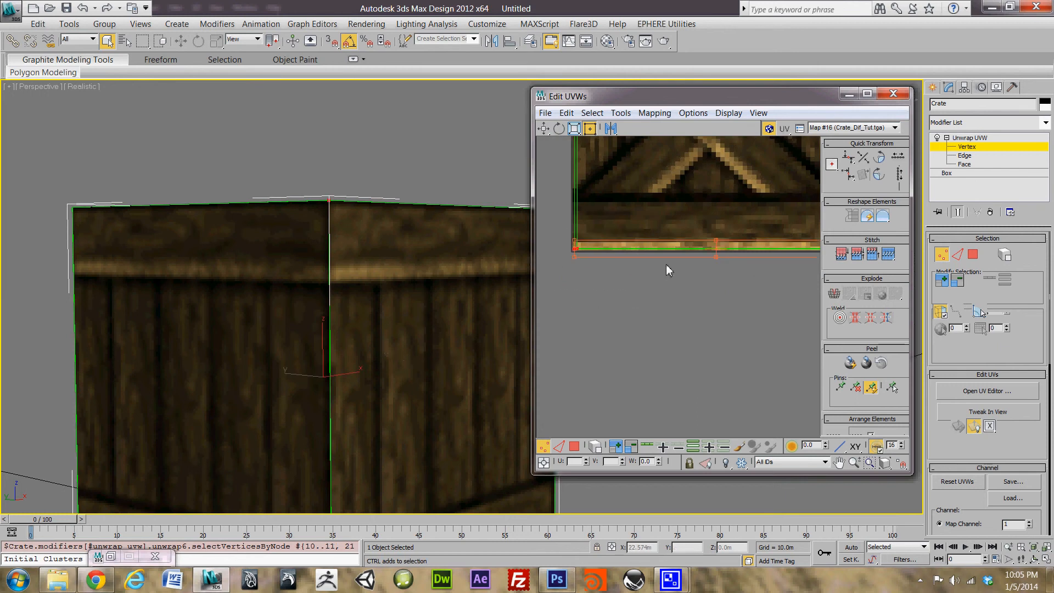
{"action": "left_click", "coordinate": [850, 158]}
Step: Select the corner UV vertex and add the bottom-corner vertices to the selection
{"action": "middle_click_drag", "start_coordinate": [608, 238], "coordinate": [489, 303]}
{"action": "middle_click_drag", "start_coordinate": [616, 289], "coordinate": [544, 378]}
{"action": "middle_click_drag", "start_coordinate": [673, 155], "coordinate": [639, 325]}
{"action": "scroll", "coordinate": [640, 317], "scroll_direction": "up", "scroll_amount": 5}
{"action": "middle_click_drag", "start_coordinate": [626, 219], "coordinate": [727, 246]}
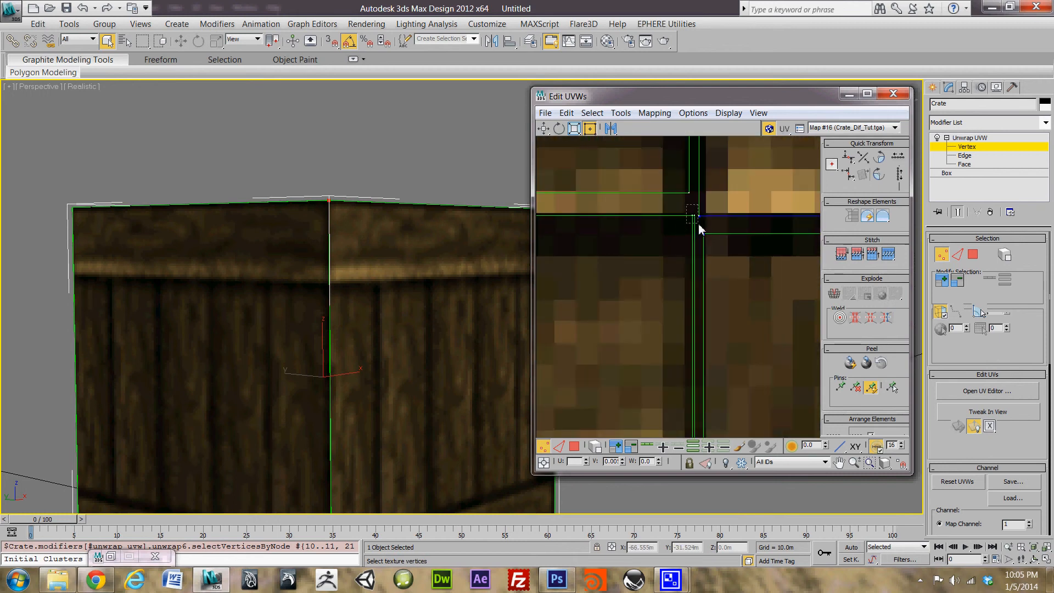
{"action": "left_click_drag", "start_coordinate": [697, 225], "coordinate": [696, 226]}
{"action": "mouse_move", "coordinate": [689, 395]}
{"action": "middle_mouse_down"}
{"action": "mouse_move", "coordinate": [680, 410]}
{"action": "mouse_move", "coordinate": [713, 301]}
{"action": "mouse_move", "coordinate": [650, 104]}
{"action": "mouse_move", "coordinate": [648, 149]}
{"action": "middle_mouse_up"}
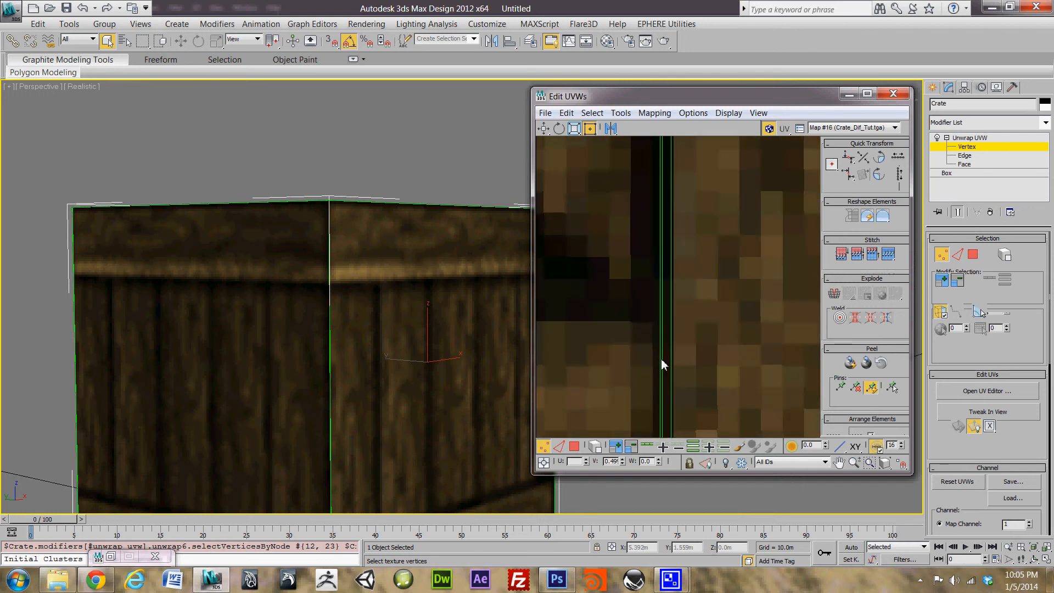
{"action": "middle_click_drag", "start_coordinate": [661, 363], "coordinate": [680, 176]}
{"action": "middle_click_drag", "start_coordinate": [676, 305], "coordinate": [679, 275]}
{"action": "left_click_drag", "start_coordinate": [693, 290], "coordinate": [693, 291], "text": "ctrl"}
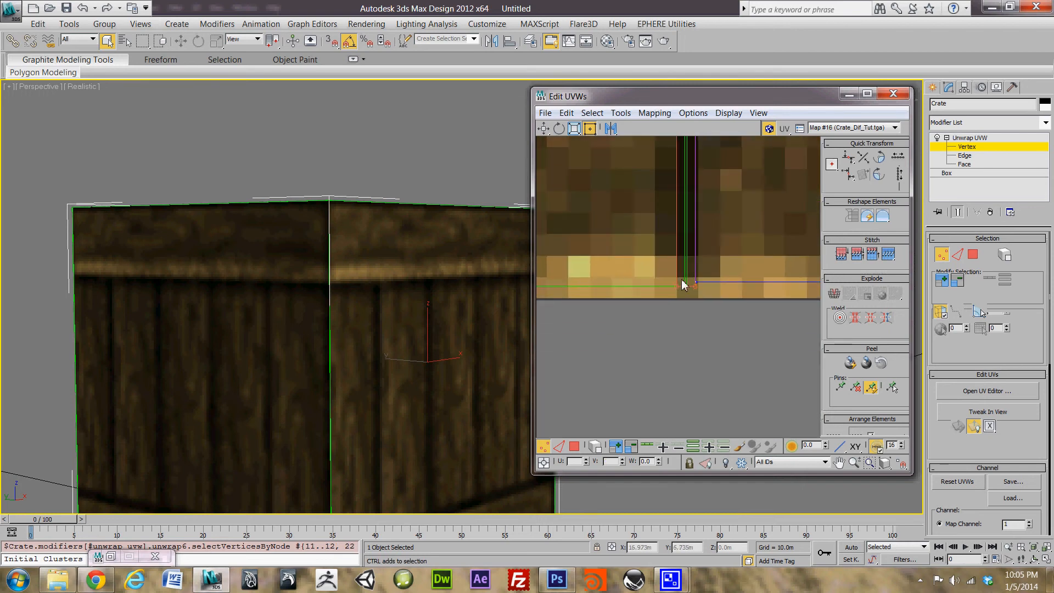
Step: Select the vertices along the shell's left edge and align them into one vertical column
{"action": "scroll", "coordinate": [754, 227], "scroll_direction": "down", "scroll_amount": 8}
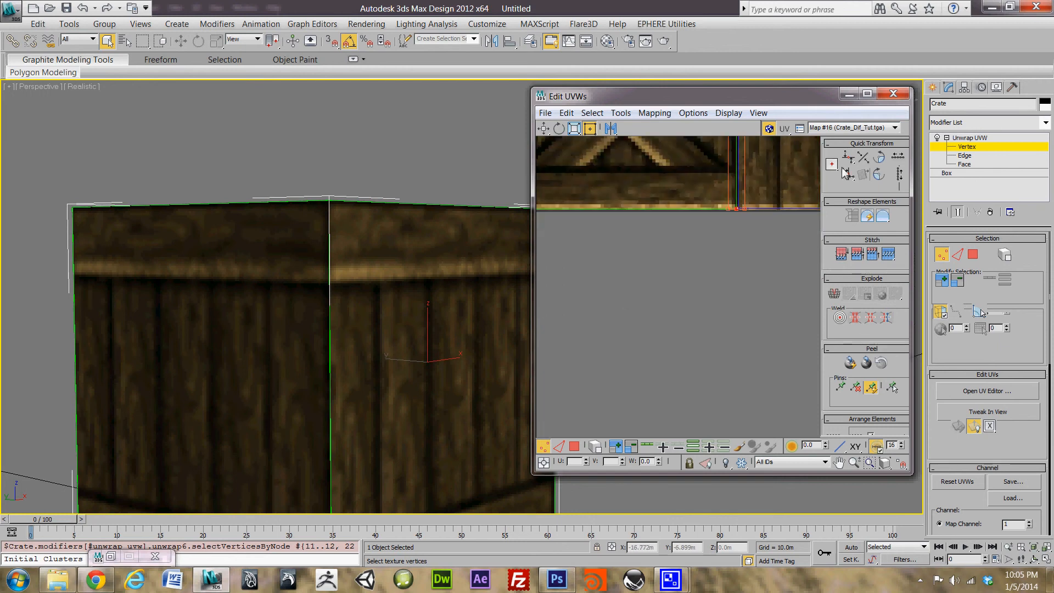
{"action": "middle_click_drag", "start_coordinate": [654, 180], "coordinate": [640, 242]}
{"action": "scroll", "coordinate": [793, 297], "scroll_direction": "up", "scroll_amount": 5}
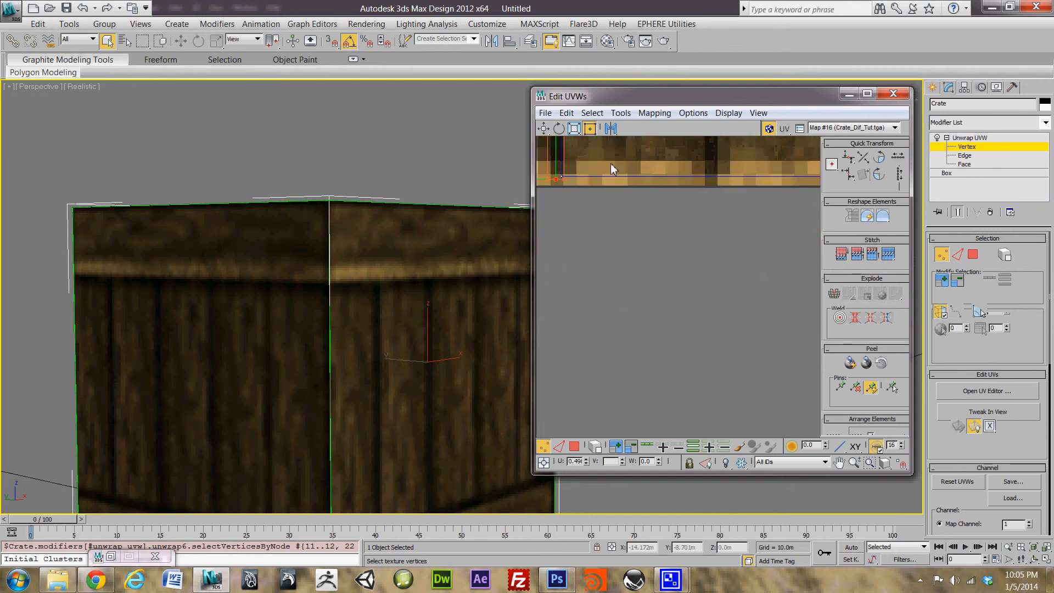
{"action": "middle_click_drag", "start_coordinate": [612, 172], "coordinate": [702, 391]}
{"action": "middle_click_drag", "start_coordinate": [661, 147], "coordinate": [726, 412]}
{"action": "scroll", "coordinate": [646, 152], "scroll_direction": "down", "scroll_amount": 4}
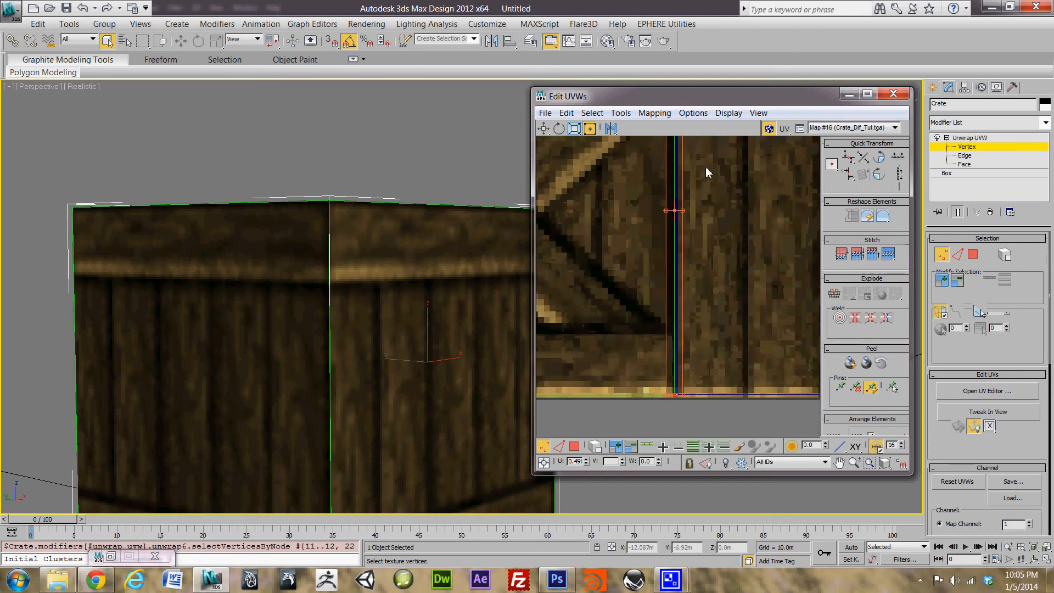
{"action": "middle_click_drag", "start_coordinate": [706, 172], "coordinate": [707, 365]}
{"action": "middle_click_drag", "start_coordinate": [661, 272], "coordinate": [796, 222]}
{"action": "middle_click_drag", "start_coordinate": [597, 268], "coordinate": [792, 229]}
{"action": "middle_click_drag", "start_coordinate": [679, 225], "coordinate": [723, 249]}
{"action": "left_click_drag", "start_coordinate": [740, 275], "coordinate": [577, 401]}
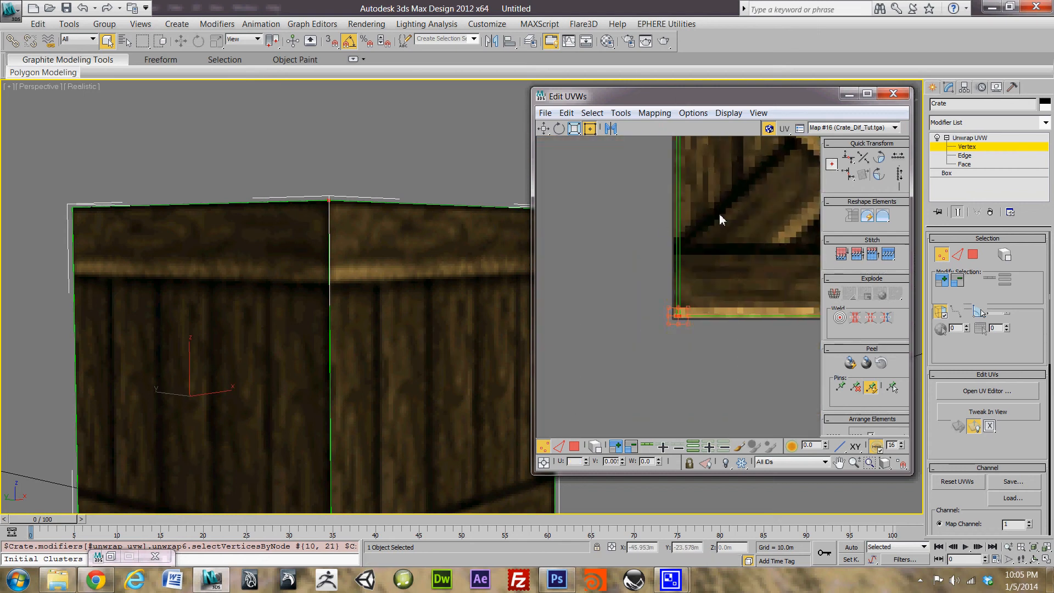
{"action": "middle_click_drag", "start_coordinate": [720, 216], "coordinate": [725, 323]}
{"action": "scroll", "coordinate": [713, 374], "scroll_direction": "up", "scroll_amount": 3}
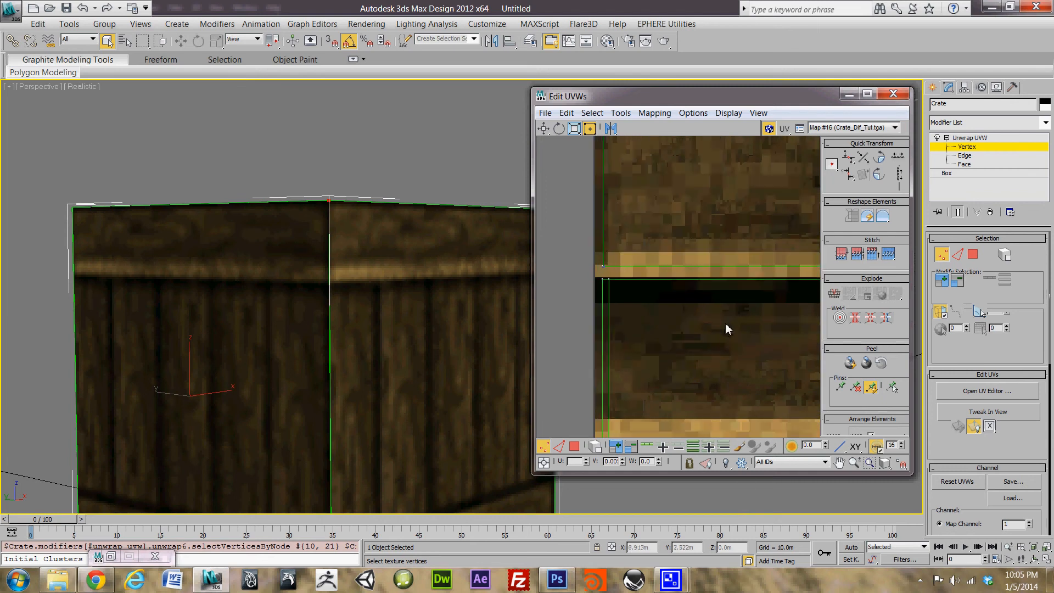
{"action": "left_click_drag", "start_coordinate": [599, 288], "coordinate": [595, 291]}
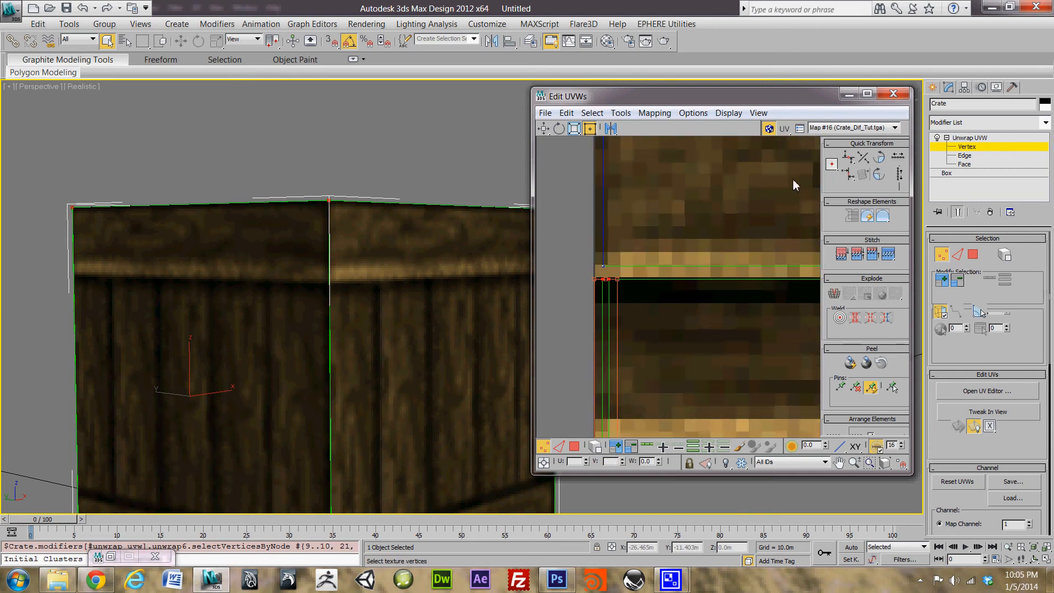
{"action": "left_click", "coordinate": [848, 179]}
Step: Zoom out and pan to frame all four texture tiles, including the Monster Inside tile
{"action": "middle_click_drag", "start_coordinate": [699, 275], "coordinate": [655, 250]}
{"action": "scroll", "coordinate": [654, 250], "scroll_direction": "down", "scroll_amount": 7}
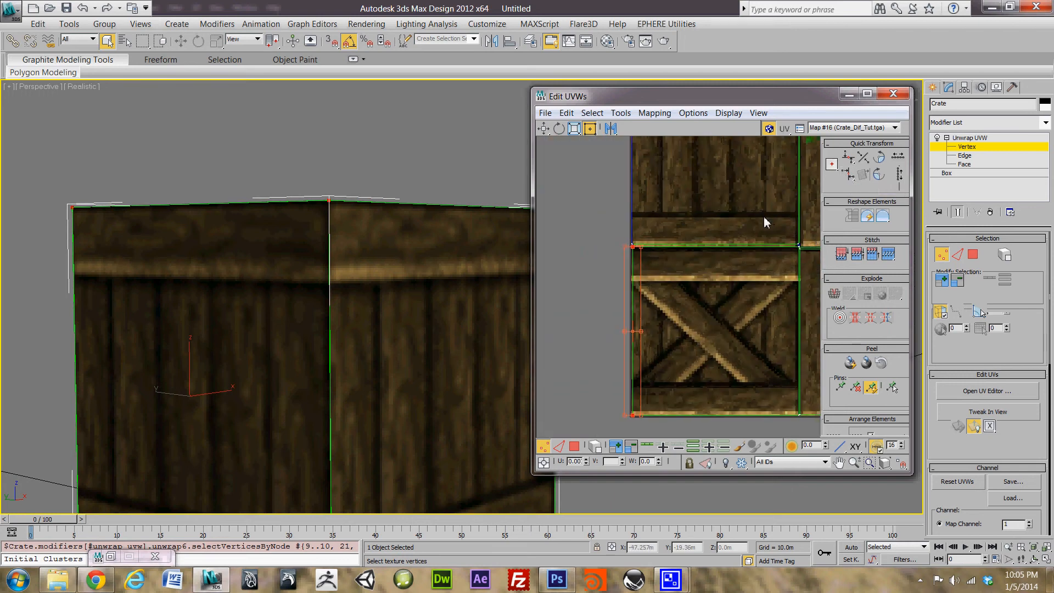
{"action": "middle_click_drag", "start_coordinate": [764, 219], "coordinate": [673, 218]}
{"action": "scroll", "coordinate": [703, 230], "scroll_direction": "up", "scroll_amount": 5}
{"action": "scroll", "coordinate": [741, 245], "scroll_direction": "up", "scroll_amount": 3}
{"action": "middle_click_drag", "start_coordinate": [766, 314], "coordinate": [721, 215]}
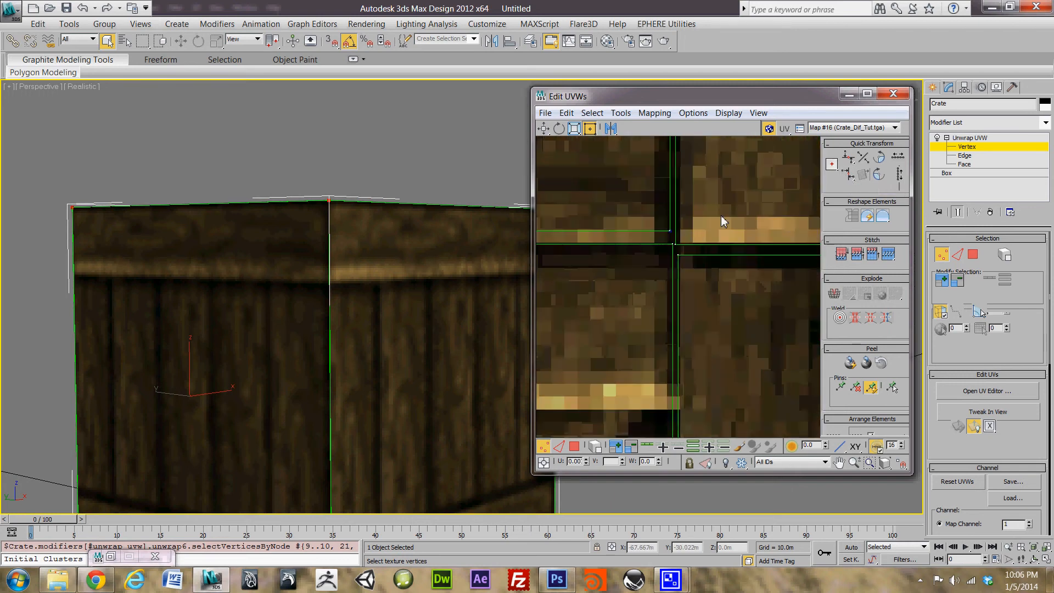
{"action": "scroll", "coordinate": [720, 219], "scroll_direction": "up", "scroll_amount": 3}
{"action": "scroll", "coordinate": [721, 219], "scroll_direction": "down", "scroll_amount": 4}
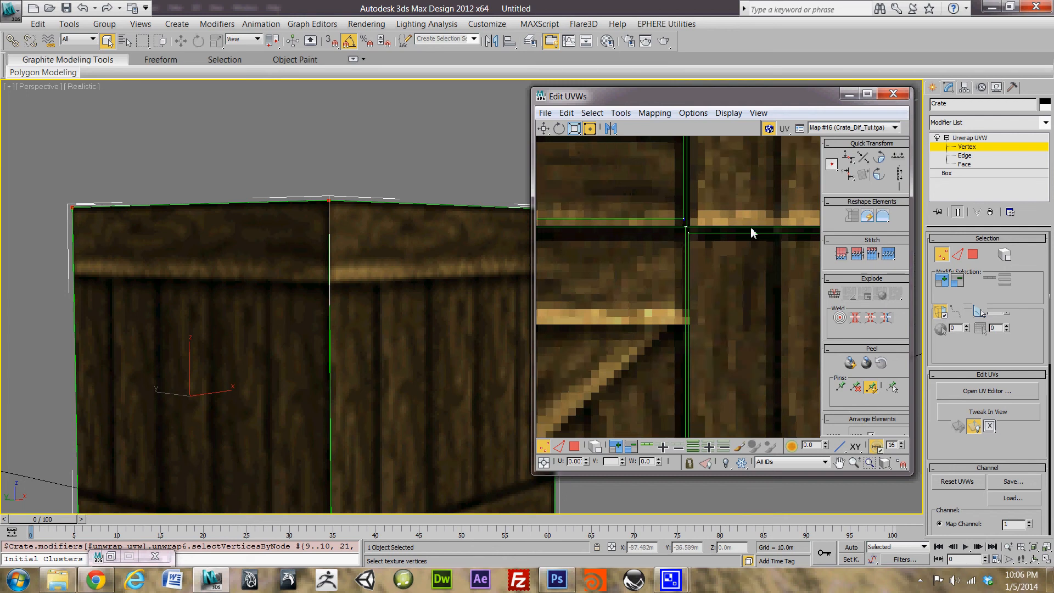
{"action": "scroll", "coordinate": [750, 226], "scroll_direction": "down", "scroll_amount": 4}
{"action": "middle_click_drag", "start_coordinate": [773, 231], "coordinate": [690, 311]}
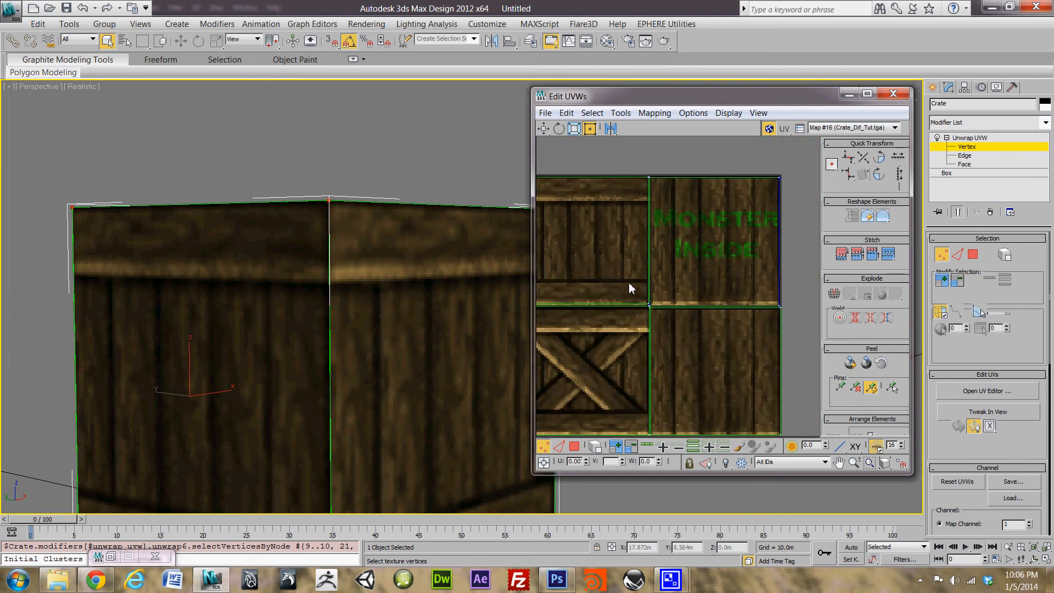
{"action": "scroll", "coordinate": [659, 291], "scroll_direction": "down", "scroll_amount": 4}
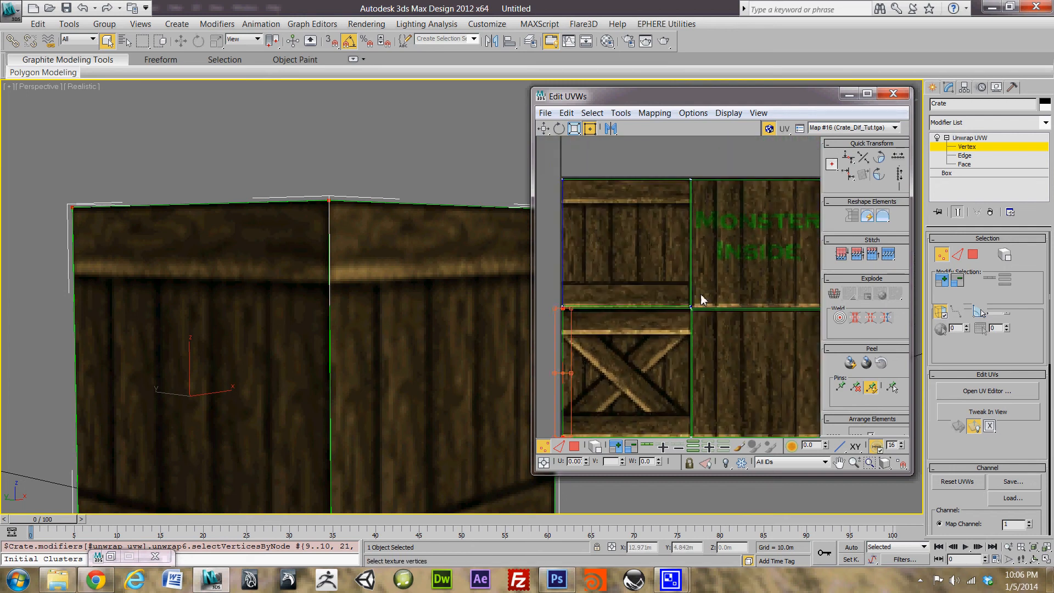
{"action": "middle_click_drag", "start_coordinate": [727, 297], "coordinate": [690, 299]}
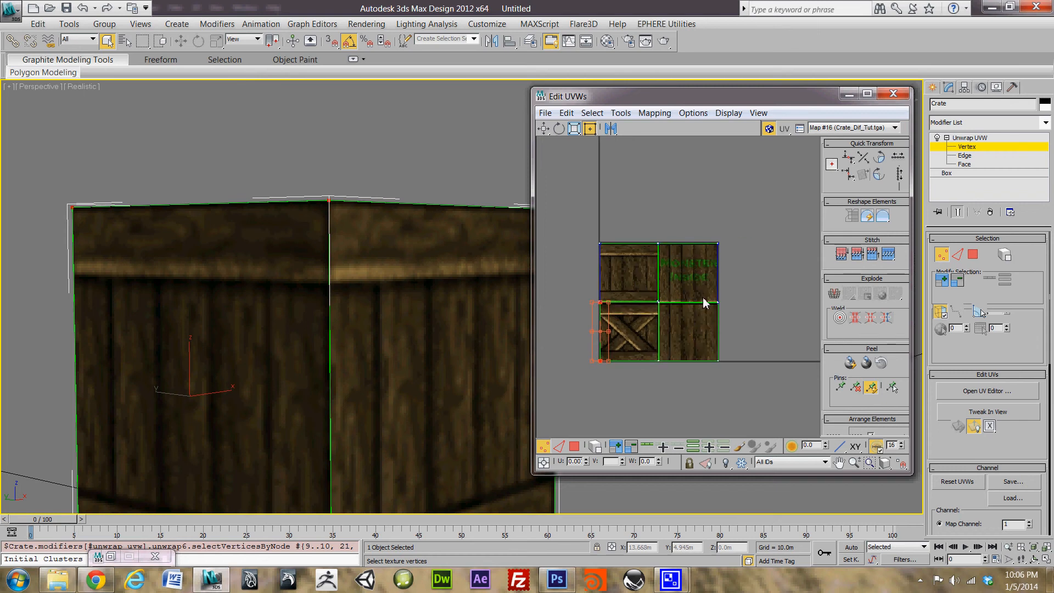
{"action": "scroll", "coordinate": [705, 300], "scroll_direction": "up", "scroll_amount": 2}
{"action": "middle_click_drag", "start_coordinate": [616, 270], "coordinate": [695, 324]}
{"action": "scroll", "coordinate": [580, 336], "scroll_direction": "down", "scroll_amount": 1}
{"action": "middle_click_drag", "start_coordinate": [612, 353], "coordinate": [615, 284]}
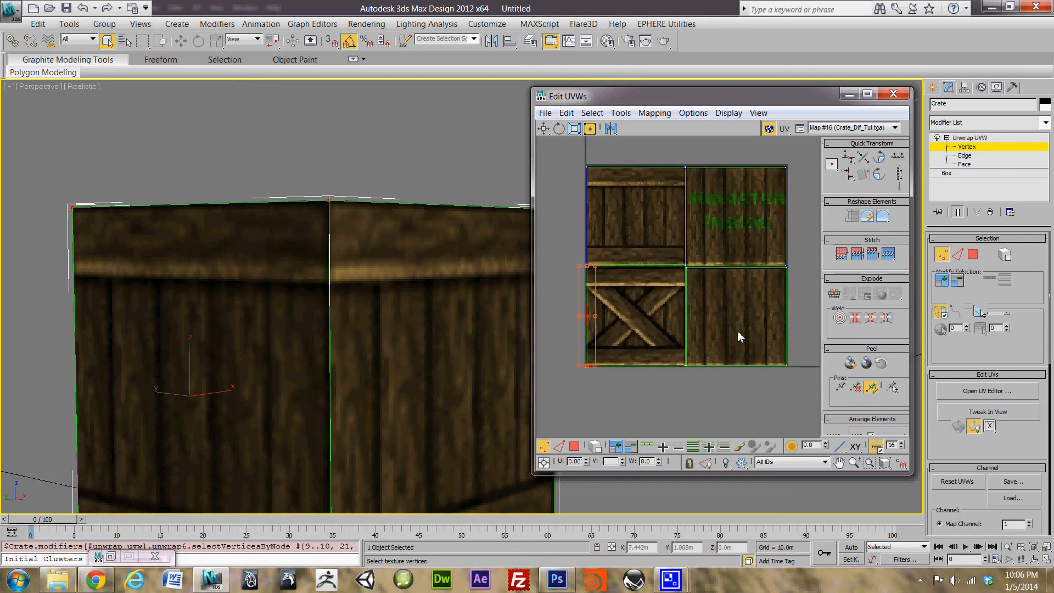
Step: Check the aligned left-edge vertices and centre the crate tiles in the UV view
{"action": "middle_click_drag", "start_coordinate": [708, 321], "coordinate": [639, 345]}
{"action": "middle_click_drag", "start_coordinate": [654, 243], "coordinate": [699, 223]}
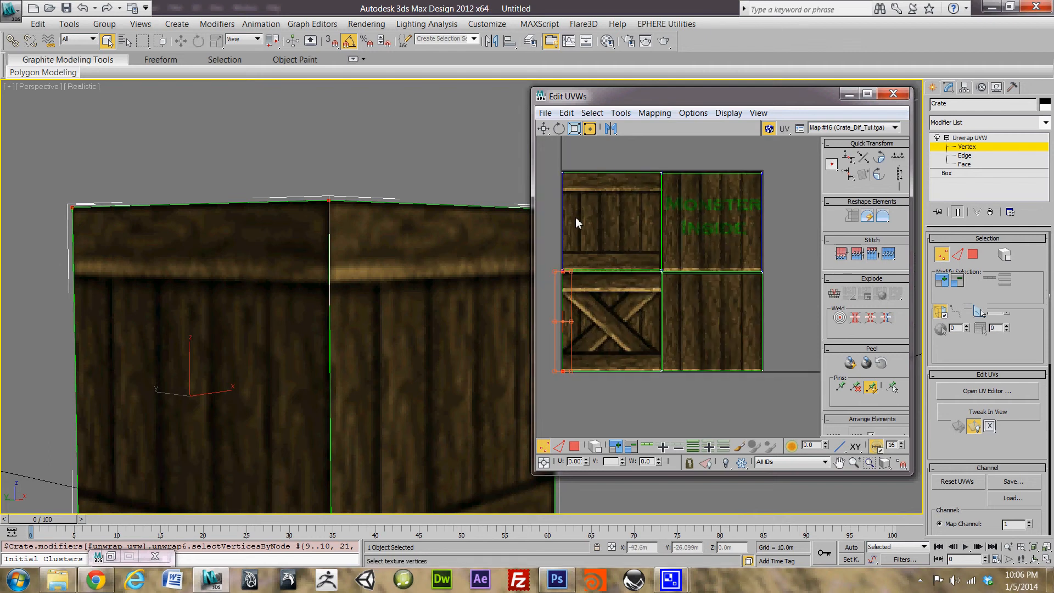
{"action": "scroll", "coordinate": [577, 222], "scroll_direction": "down", "scroll_amount": 3}
{"action": "scroll", "coordinate": [598, 227], "scroll_direction": "up", "scroll_amount": 1}
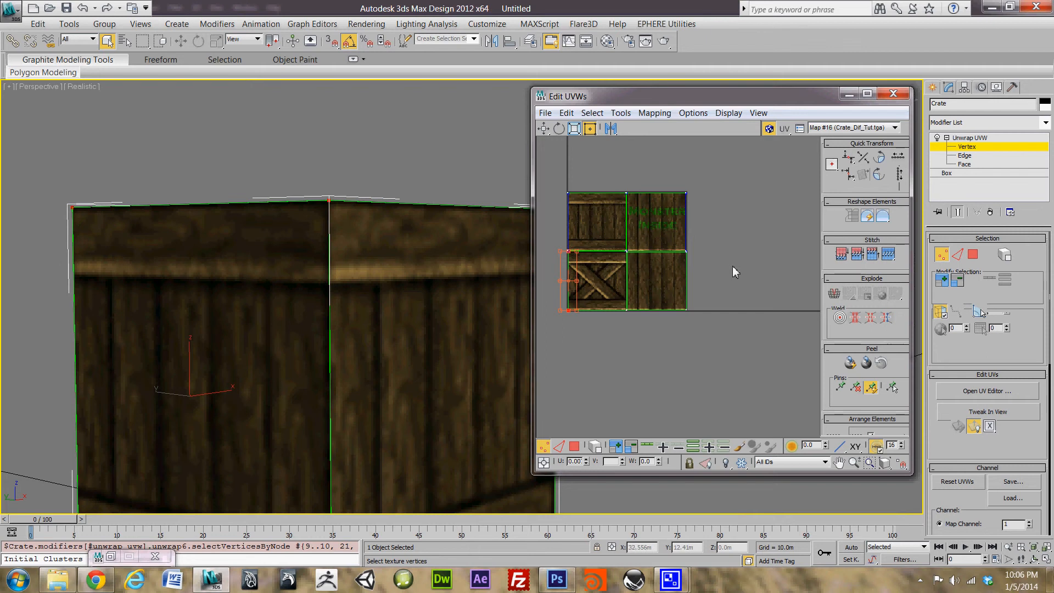
{"action": "scroll", "coordinate": [608, 307], "scroll_direction": "up", "scroll_amount": 3}
{"action": "scroll", "coordinate": [703, 259], "scroll_direction": "up", "scroll_amount": 3}
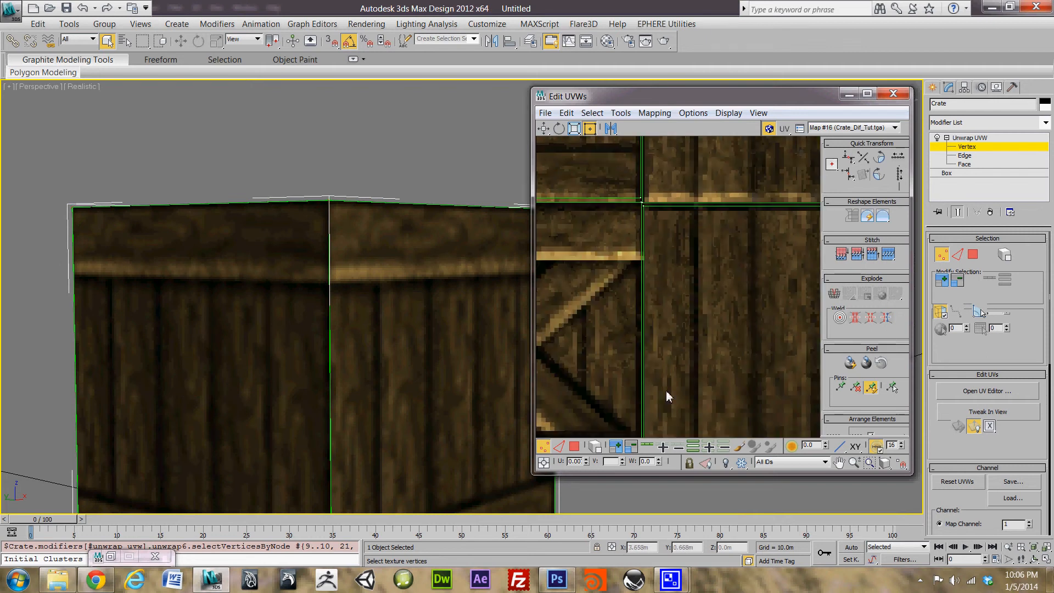
{"action": "scroll", "coordinate": [685, 255], "scroll_direction": "up", "scroll_amount": 1}
{"action": "scroll", "coordinate": [678, 217], "scroll_direction": "down", "scroll_amount": 5}
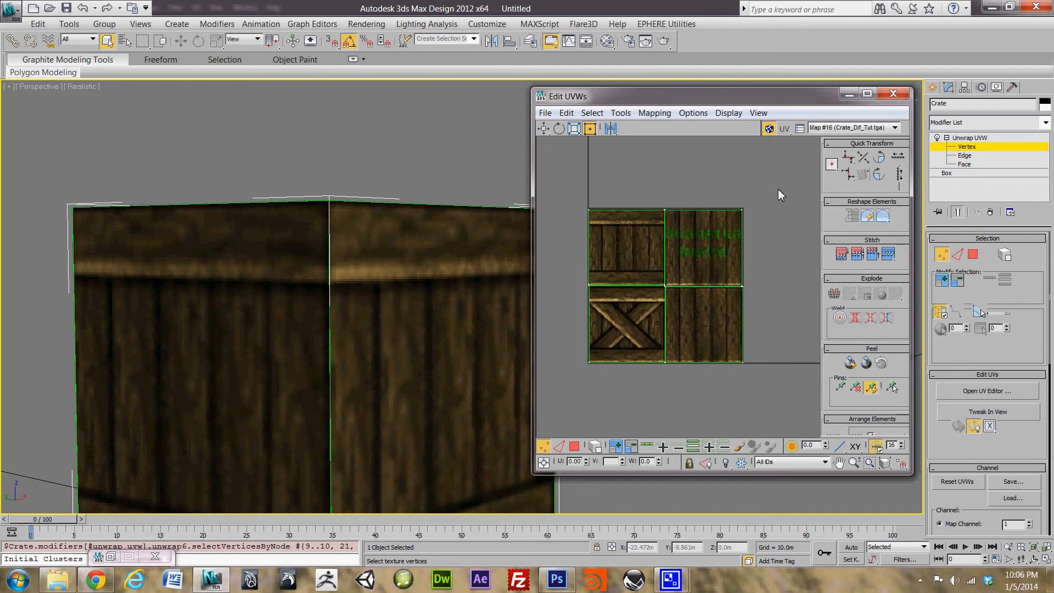
{"action": "left_click_drag", "start_coordinate": [792, 183], "coordinate": [753, 219]}
{"action": "scroll", "coordinate": [729, 219], "scroll_direction": "up", "scroll_amount": 6}
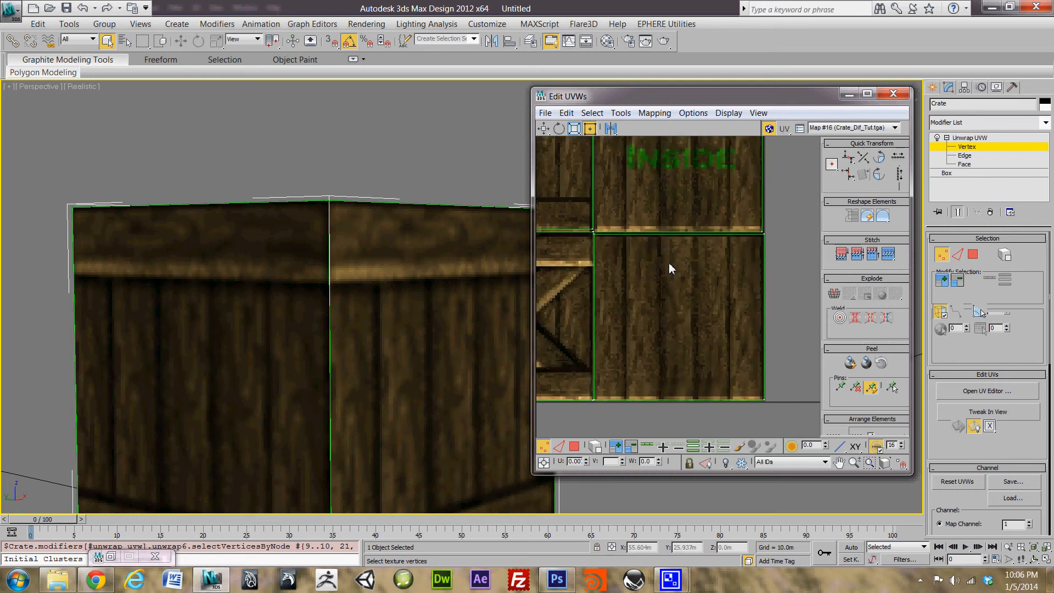
{"action": "scroll", "coordinate": [668, 269], "scroll_direction": "down", "scroll_amount": 6}
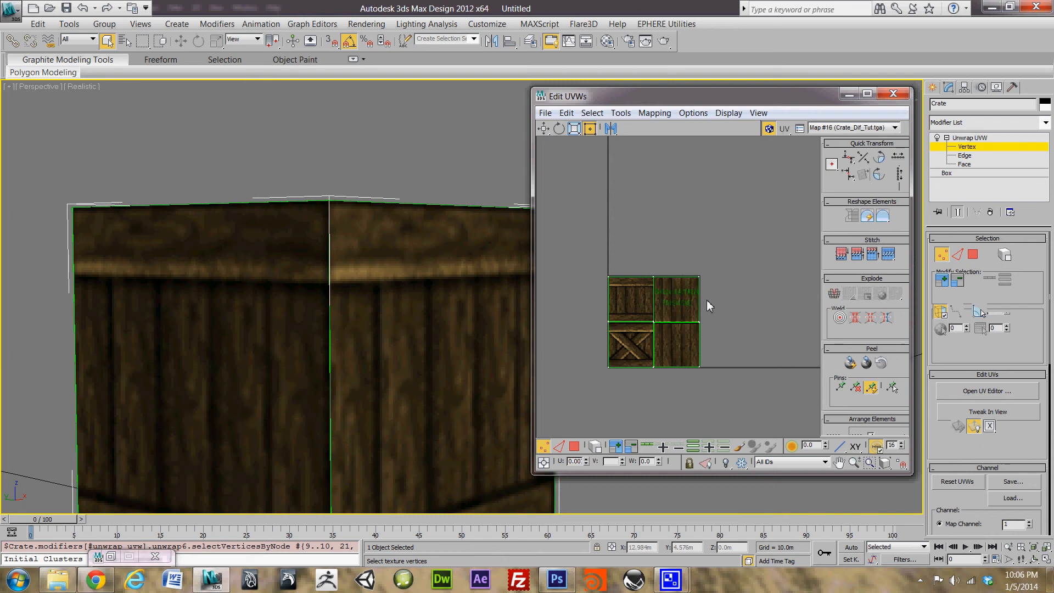
{"action": "scroll", "coordinate": [708, 306], "scroll_direction": "up", "scroll_amount": 3}
{"action": "scroll", "coordinate": [741, 273], "scroll_direction": "down", "scroll_amount": 5}
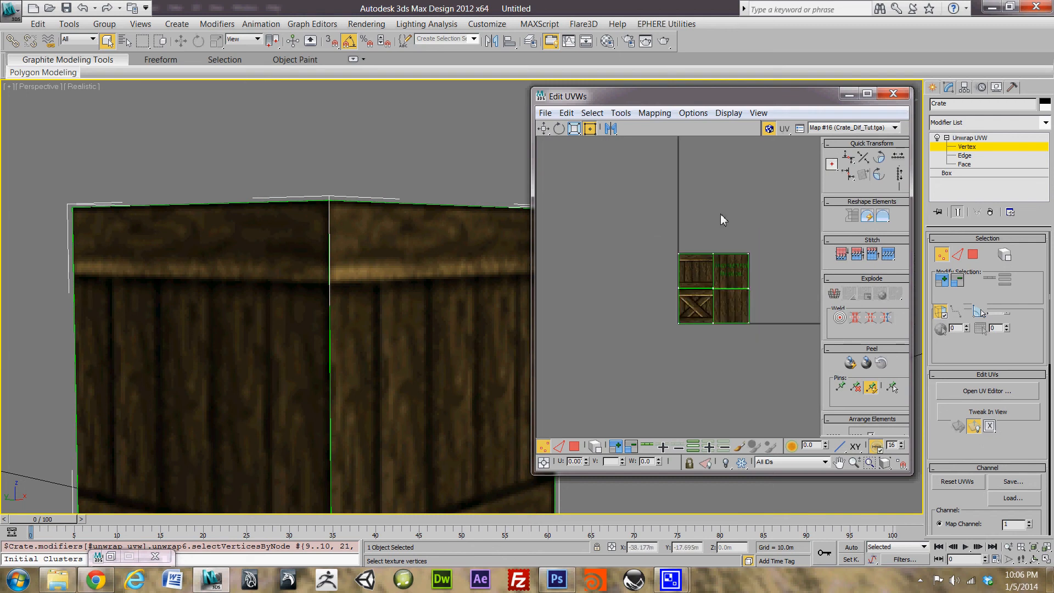
{"action": "middle_click_drag", "start_coordinate": [716, 270], "coordinate": [687, 283]}
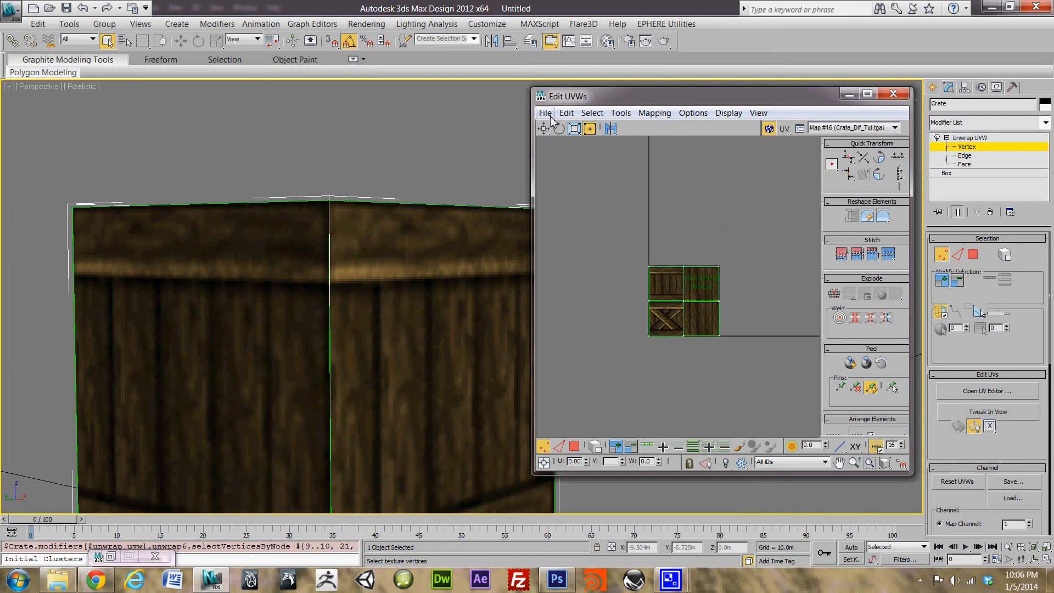
Step: Close the Edit UVWs window and exit Unwrap UVW's vertex sub-object level
{"action": "left_click_drag", "start_coordinate": [543, 96], "coordinate": [347, 93]}
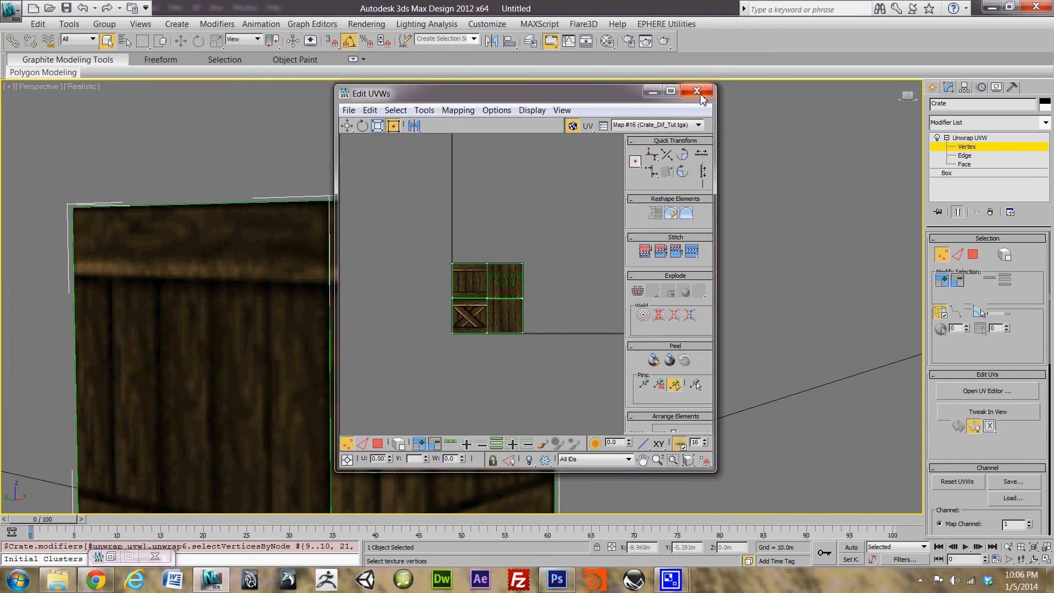
{"action": "left_click_drag", "start_coordinate": [644, 98], "coordinate": [705, 102]}
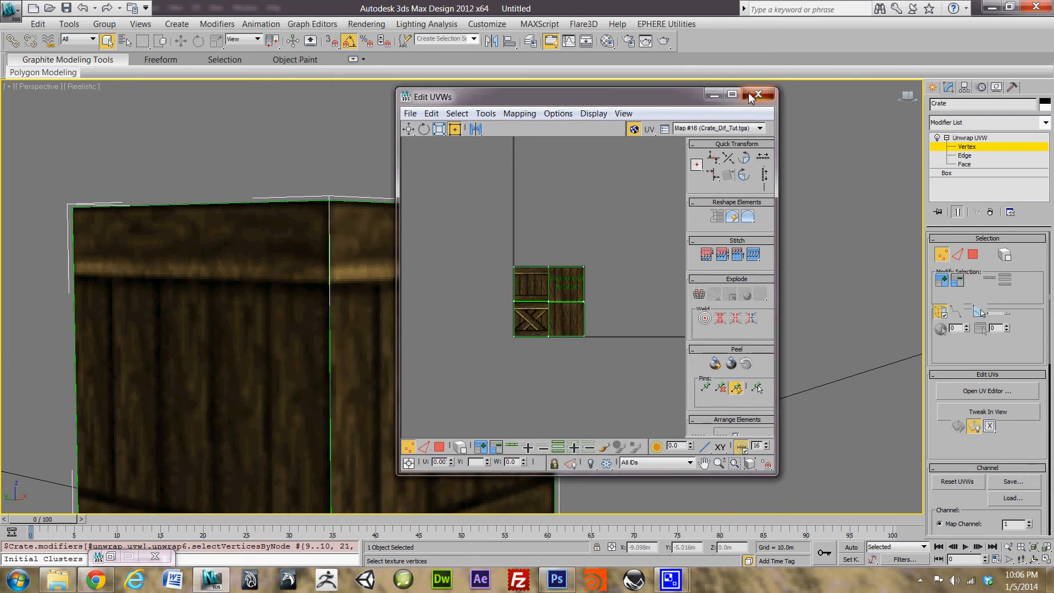
{"action": "left_click", "coordinate": [758, 95]}
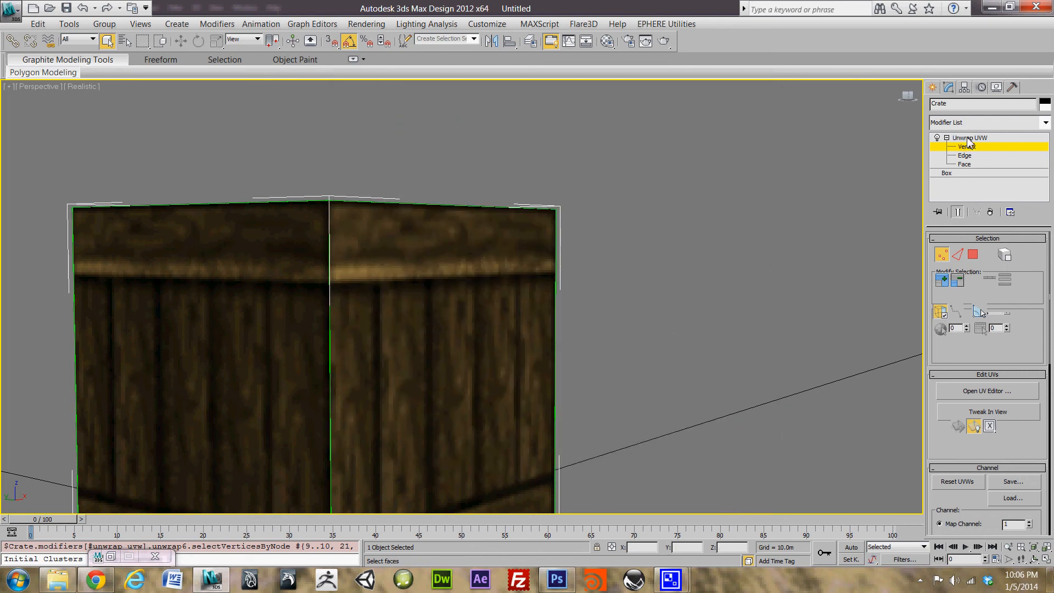
{"action": "left_click", "coordinate": [947, 138]}
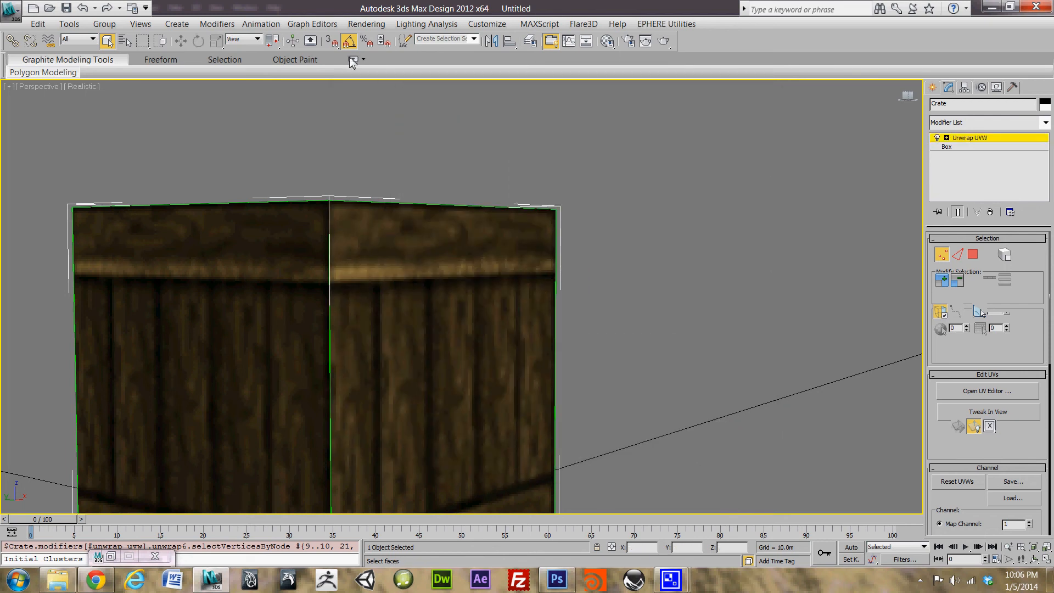
Step: Start Save As and browse to the Crate_LP_Tut\3DSMax project folder
{"action": "left_click", "coordinate": [9, 11]}
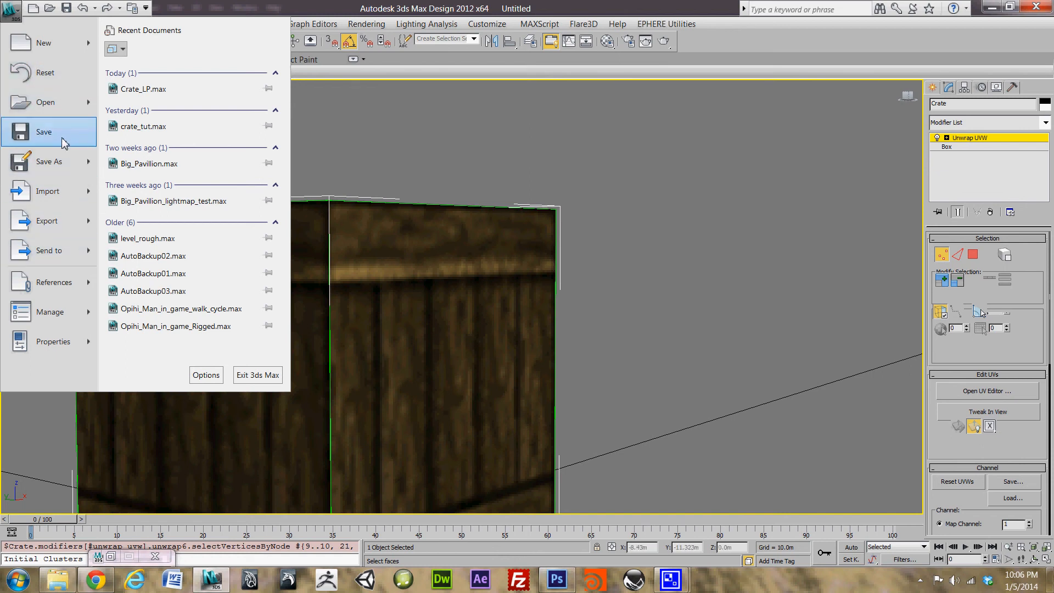
{"action": "left_click", "coordinate": [91, 166]}
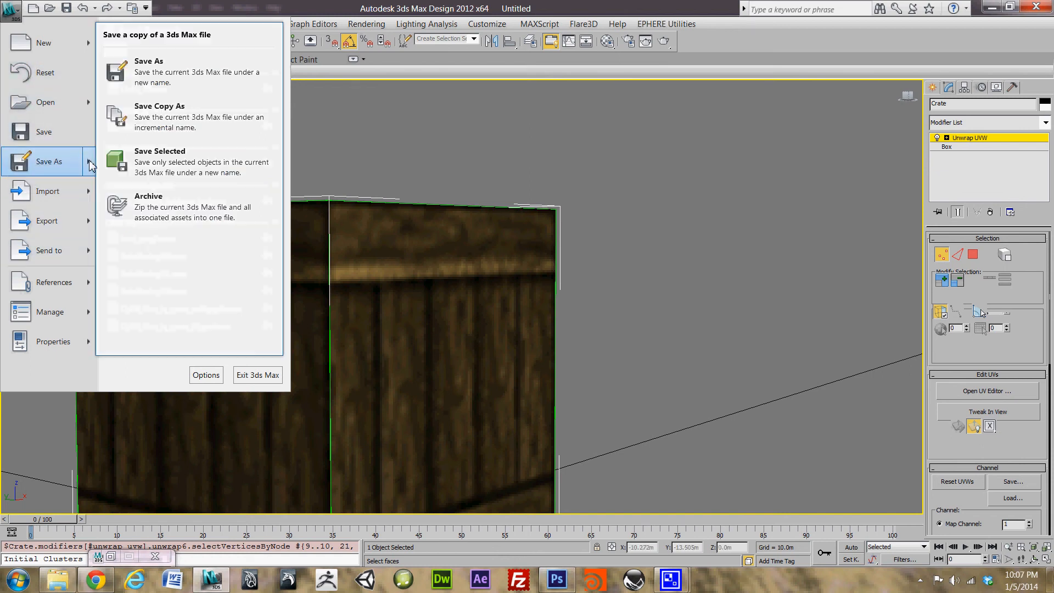
{"action": "left_click", "coordinate": [210, 79]}
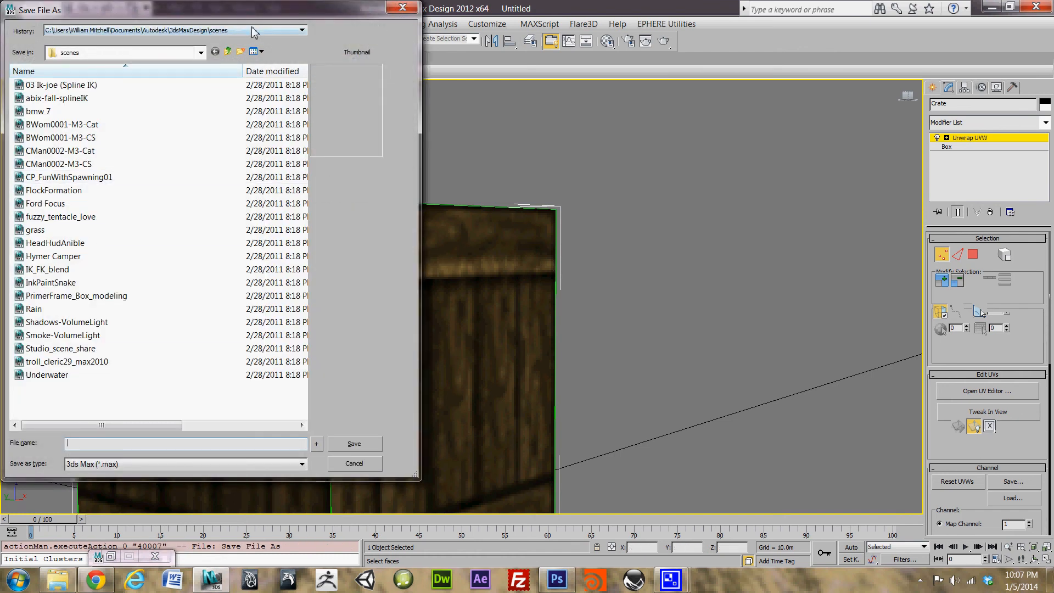
{"action": "left_click", "coordinate": [153, 445]}
{"action": "type", "text": "C:\\Users\\William Mitchell\\Desktop\\Instructabot_tutorials\\software_tuts\\Crate_LP_Tut\\Textures"}
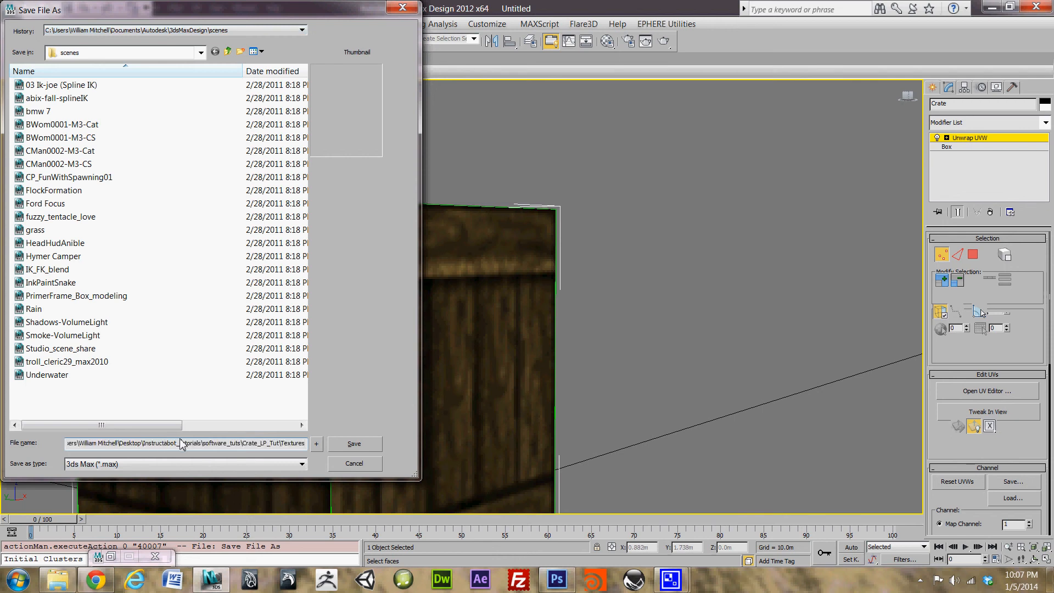
{"action": "key", "text": "BackSpace"}
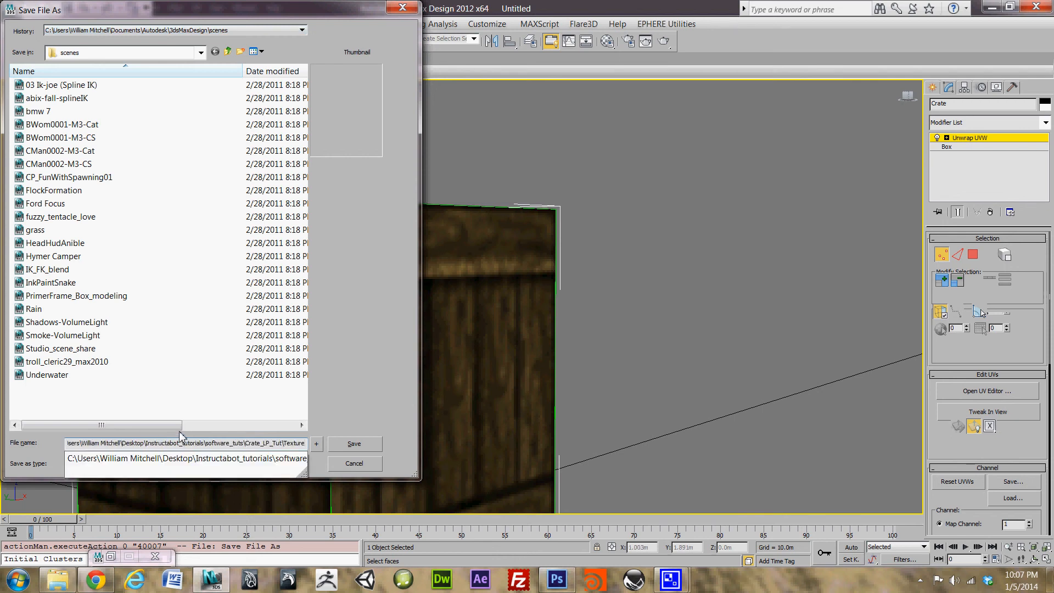
{"action": "key", "text": "BackSpace"}
{"action": "key", "text": "BackSpace"}
{"action": "key", "text": "BackSpace"}
{"action": "key", "text": "BackSpace"}
{"action": "key", "text": "BackSpace"}
{"action": "key", "text": "BackSpace"}
{"action": "key", "text": "BackSpace"}
{"action": "key", "text": "BackSpace"}
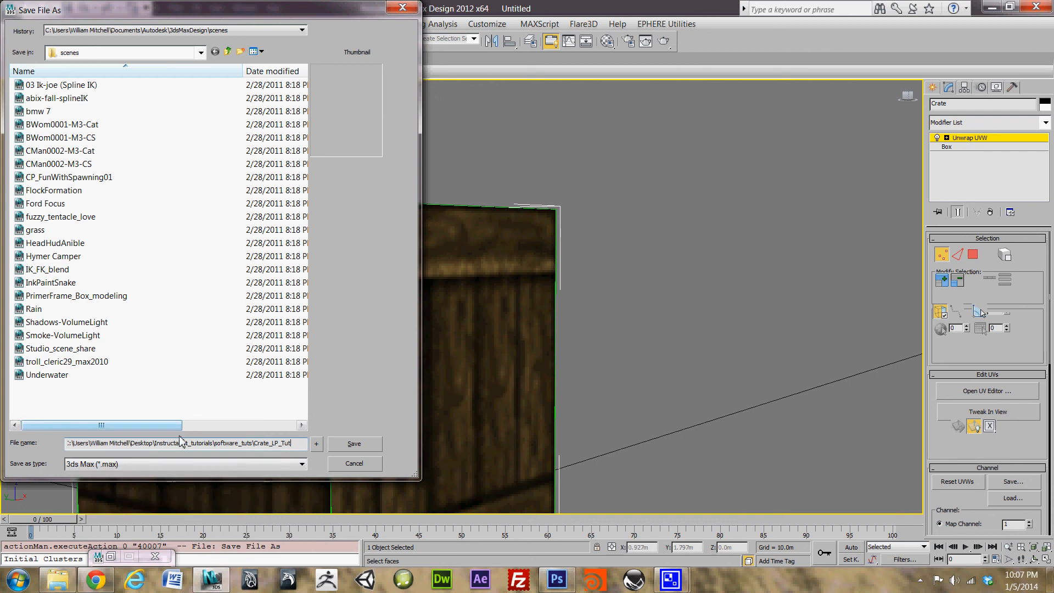
{"action": "key", "text": "Return"}
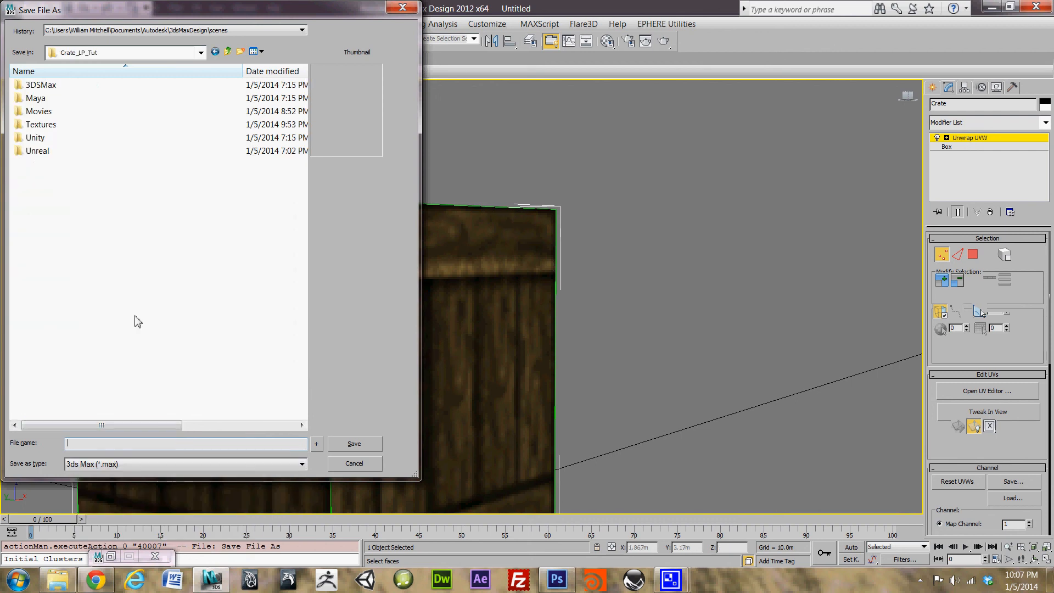
{"action": "double_click", "coordinate": [54, 87]}
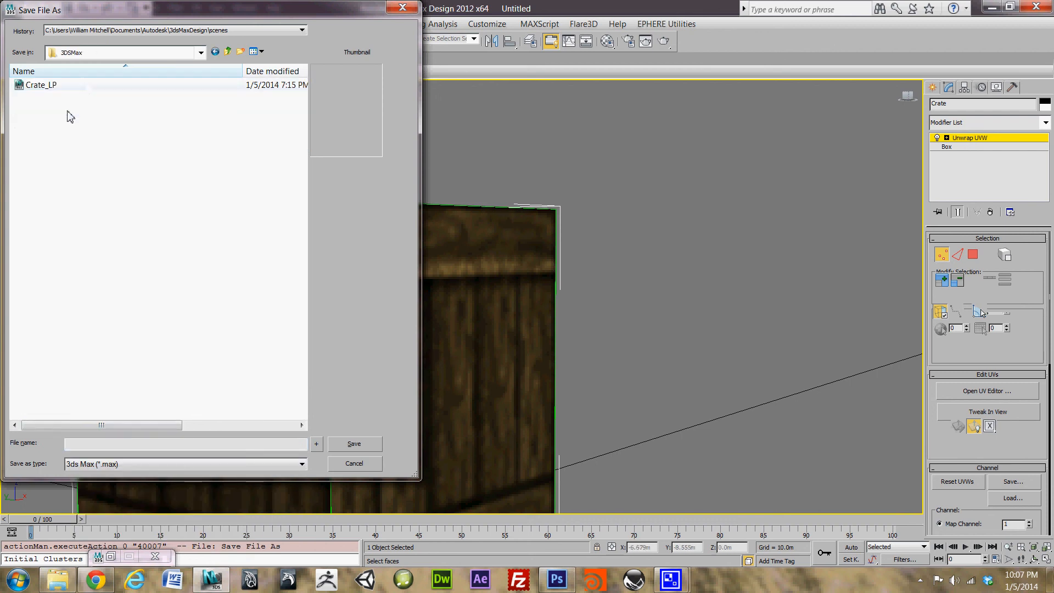
Step: Save the scene as Crate_LP_Tut.max without overwriting the existing Crate_LP file
{"action": "left_click", "coordinate": [53, 89]}
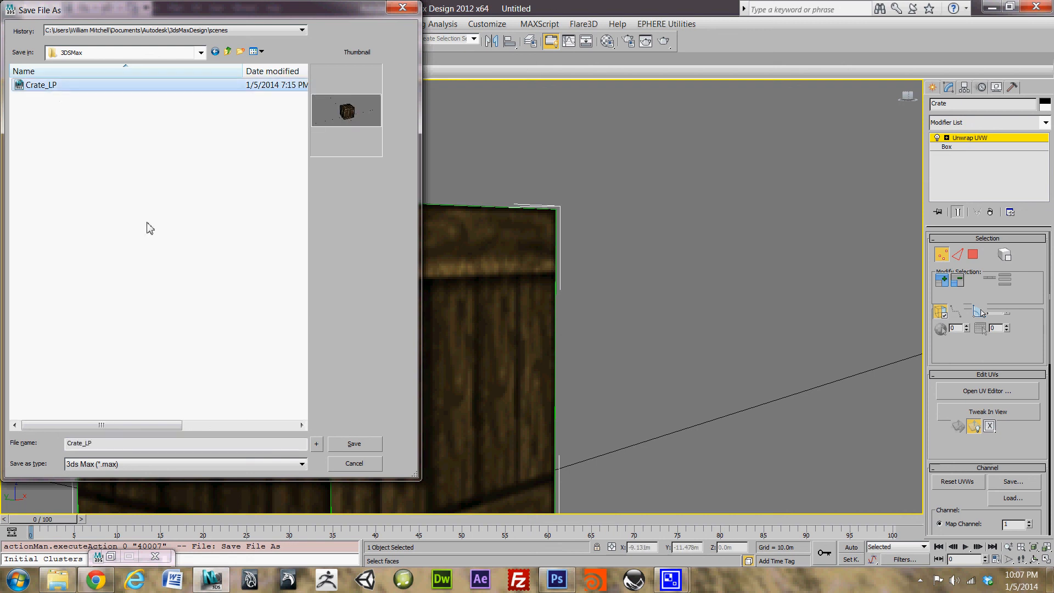
{"action": "left_click", "coordinate": [122, 444]}
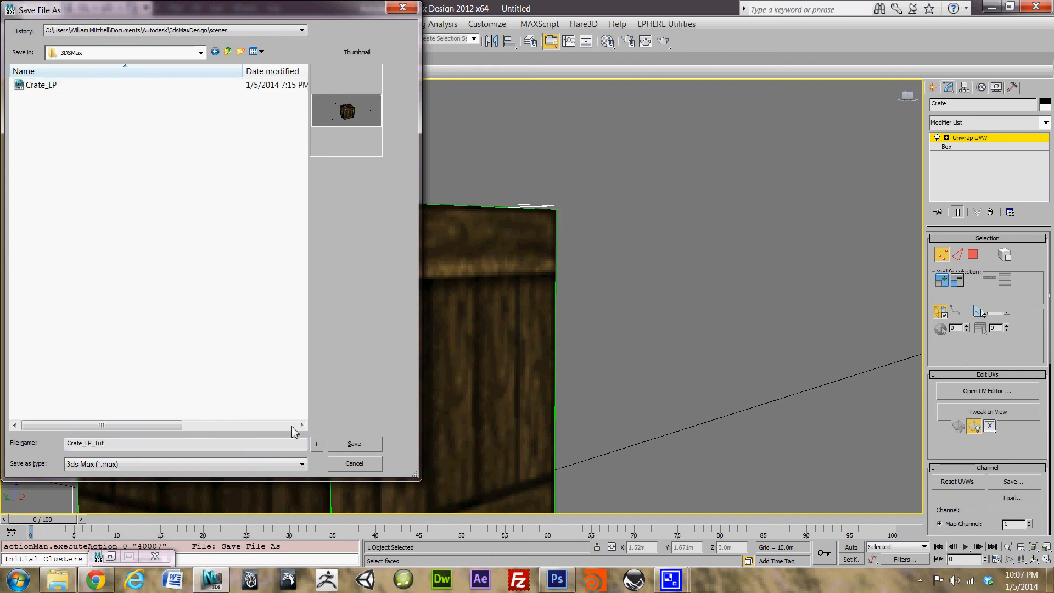
{"action": "left_click", "coordinate": [359, 449]}
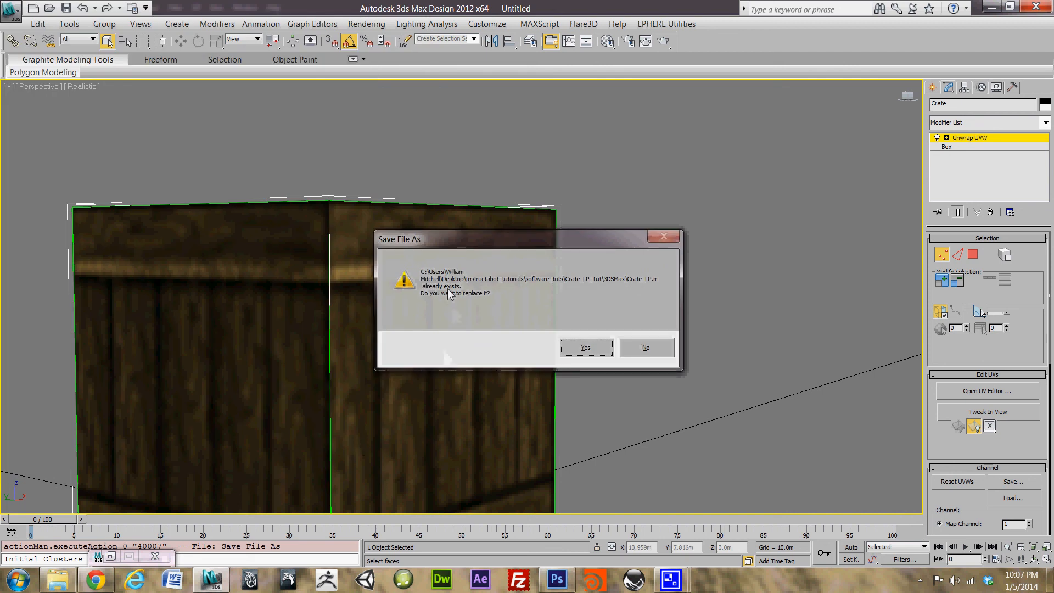
{"action": "left_click", "coordinate": [662, 348]}
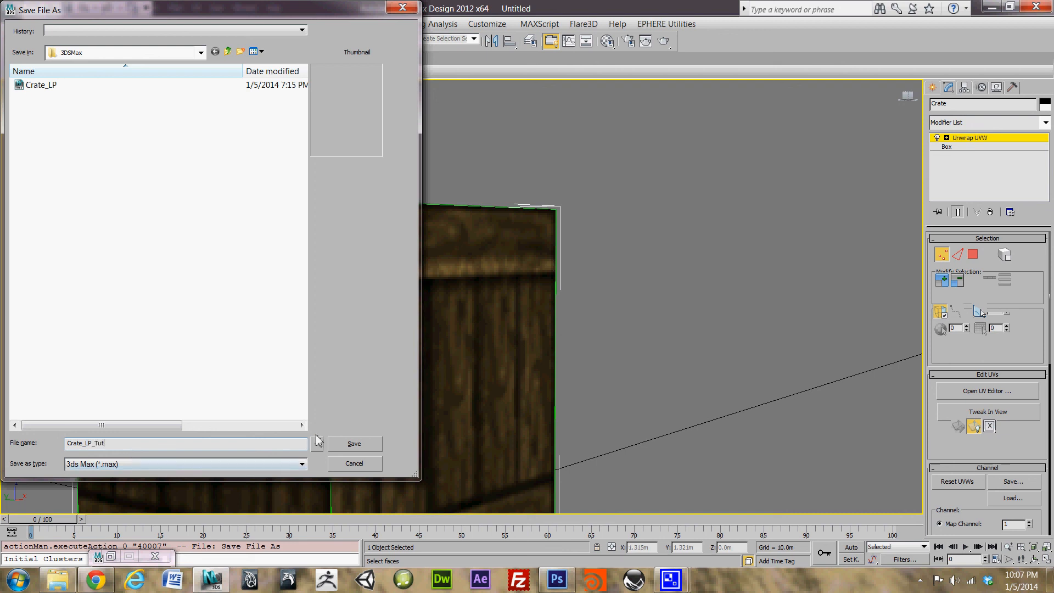
{"action": "left_click", "coordinate": [351, 443]}
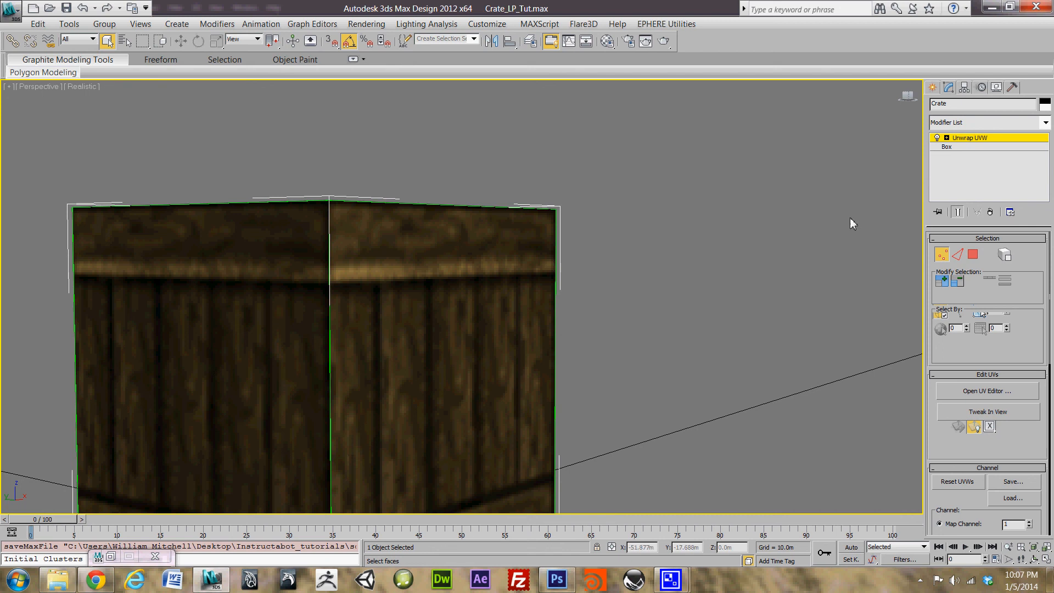
Step: Zoom out and orbit the crate through side, corner and near-front views to inspect its wood texture and X-braced top
{"action": "scroll", "coordinate": [442, 254], "scroll_direction": "down", "scroll_amount": 10}
{"action": "scroll", "coordinate": [419, 365], "scroll_direction": "up", "scroll_amount": 5}
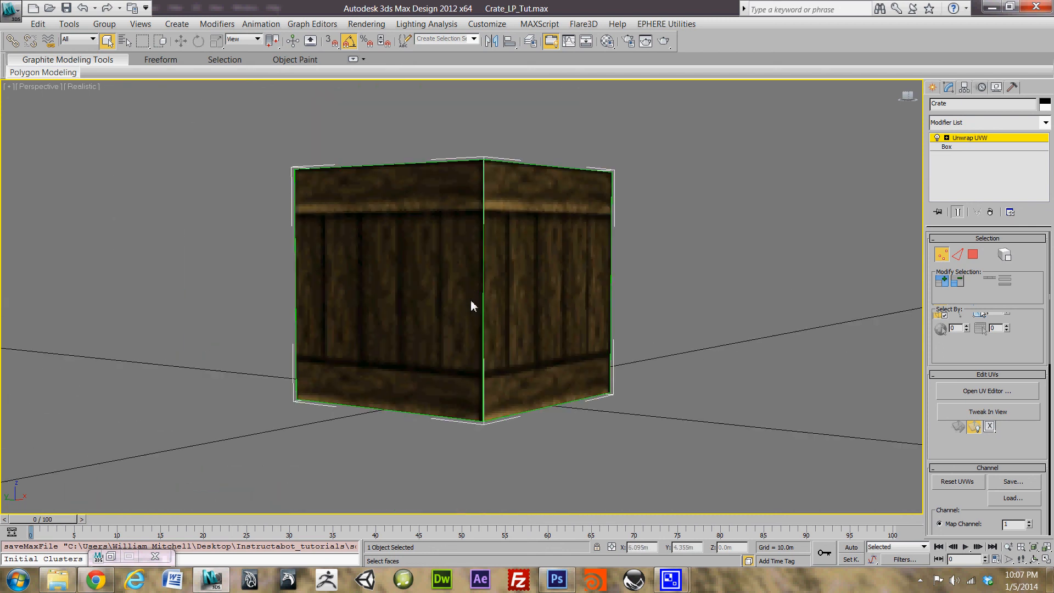
{"action": "scroll", "coordinate": [470, 303], "scroll_direction": "down", "scroll_amount": 3}
{"action": "middle_click_drag", "start_coordinate": [576, 237], "coordinate": [446, 269], "text": "alt"}
{"action": "middle_click_drag", "start_coordinate": [472, 248], "coordinate": [477, 238], "text": "alt"}
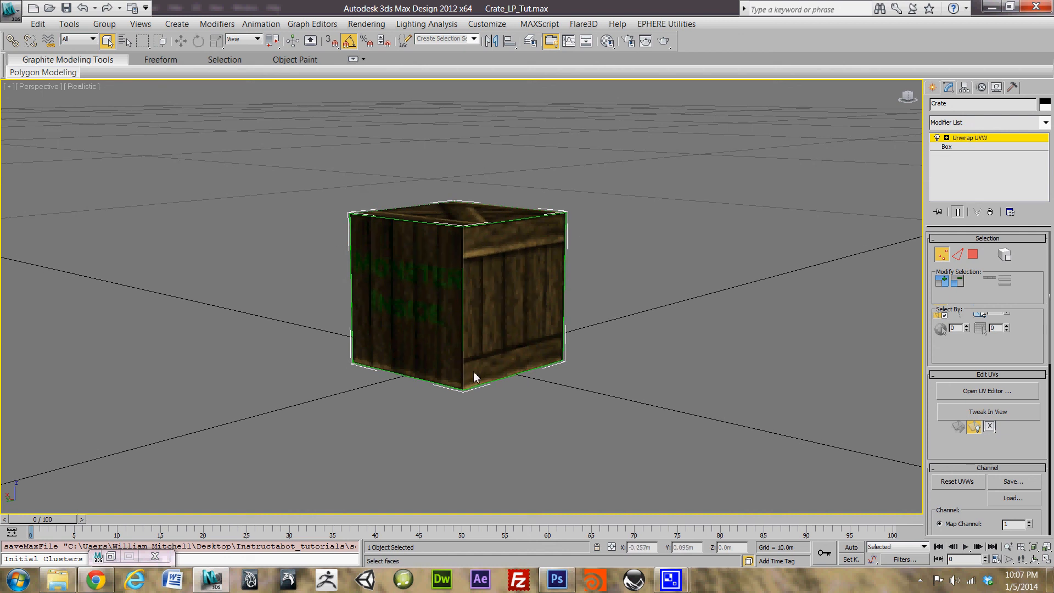
{"action": "middle_click_drag", "start_coordinate": [473, 372], "coordinate": [515, 284], "text": "alt"}
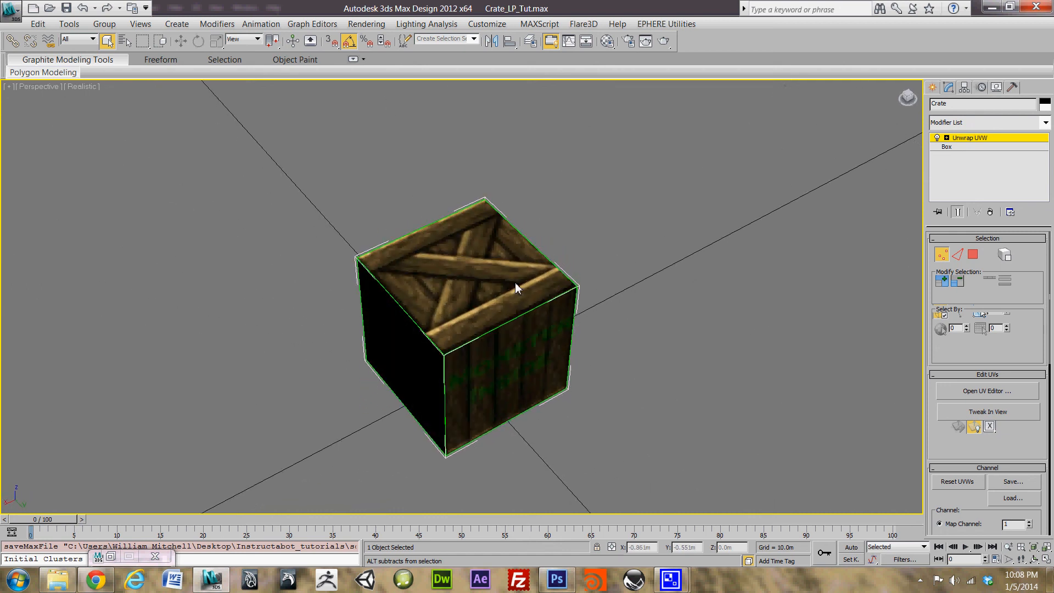